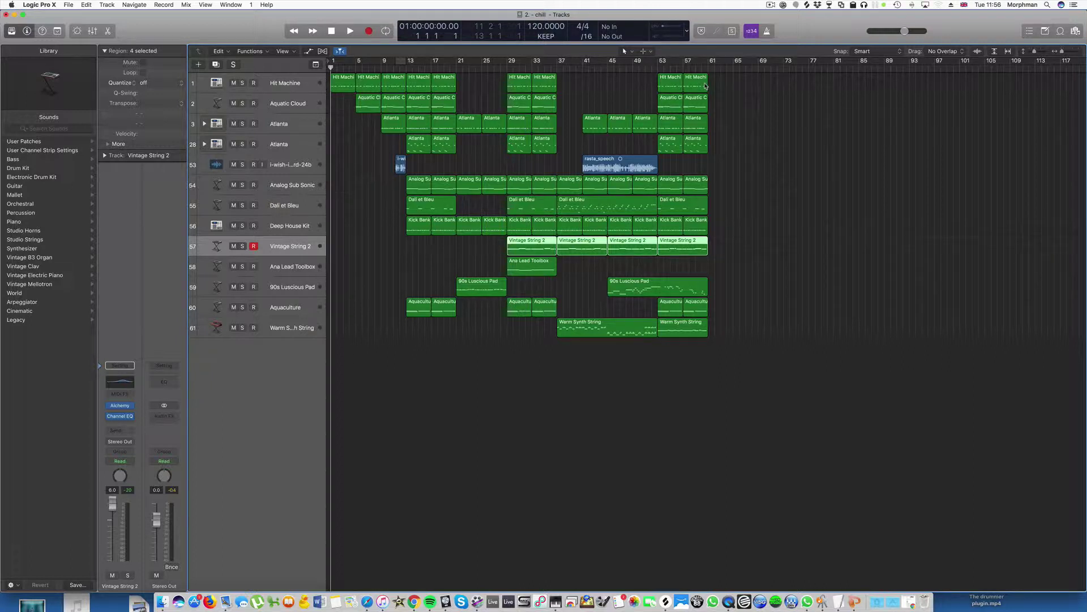
- Jump to bar 61 and back to the start, then select Atlanta and then Hit Machine
click(708, 69)
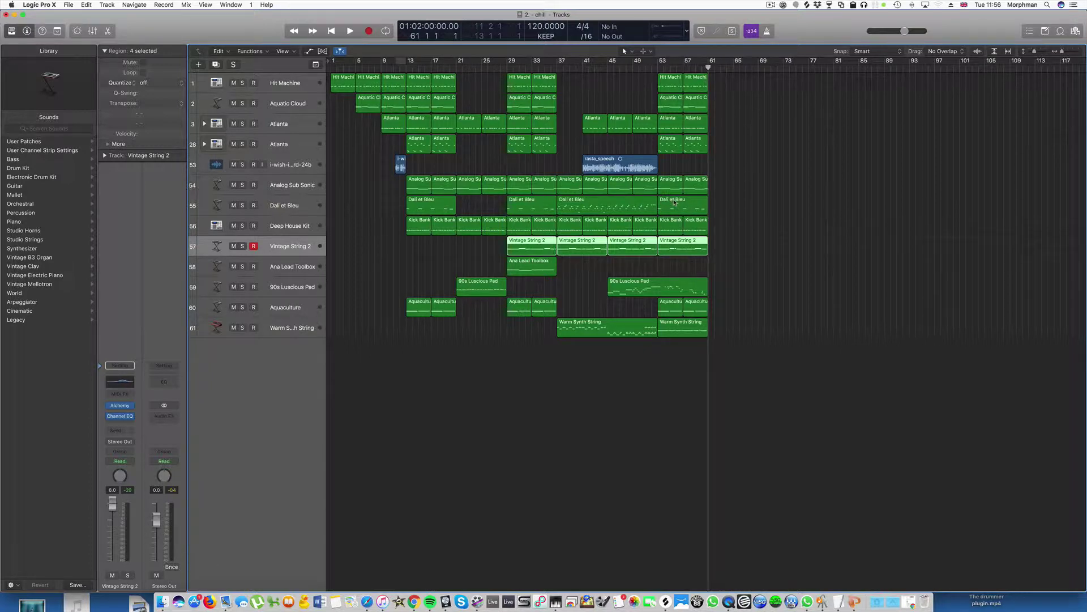
key(Return)
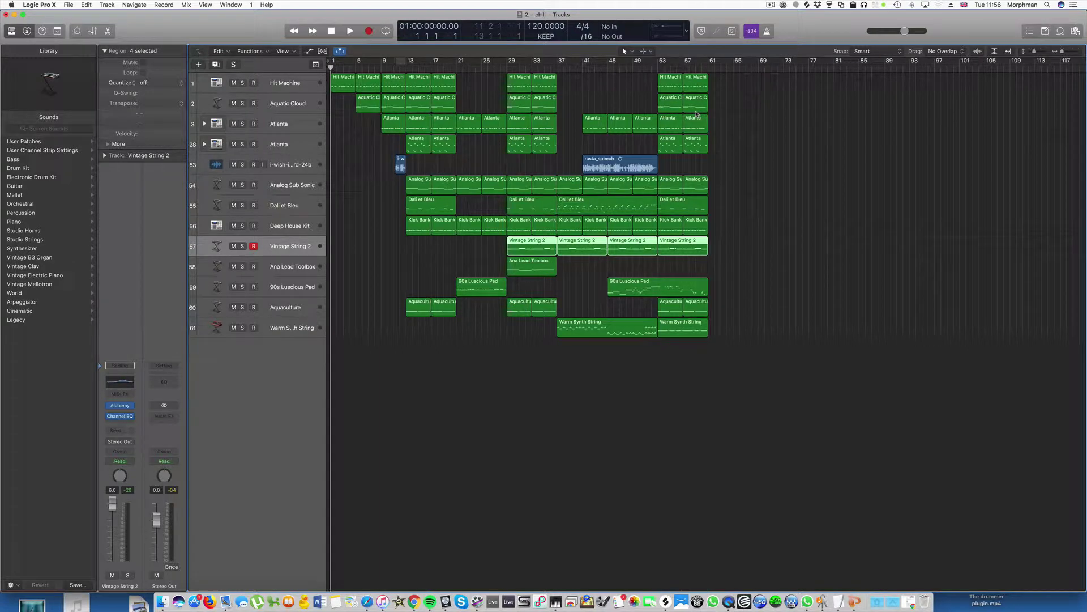
click(284, 85)
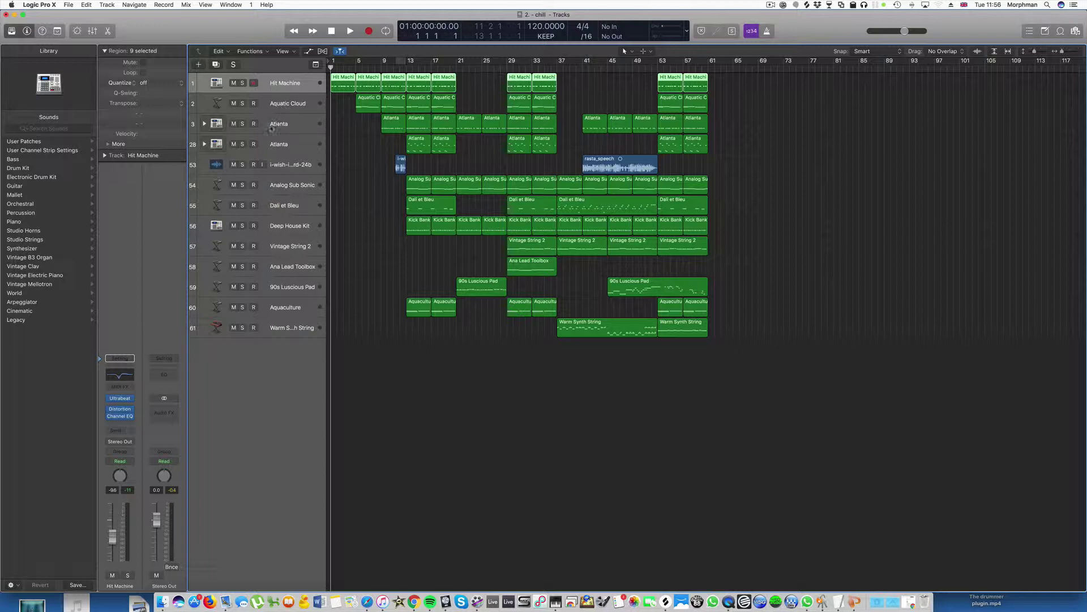
click(285, 124)
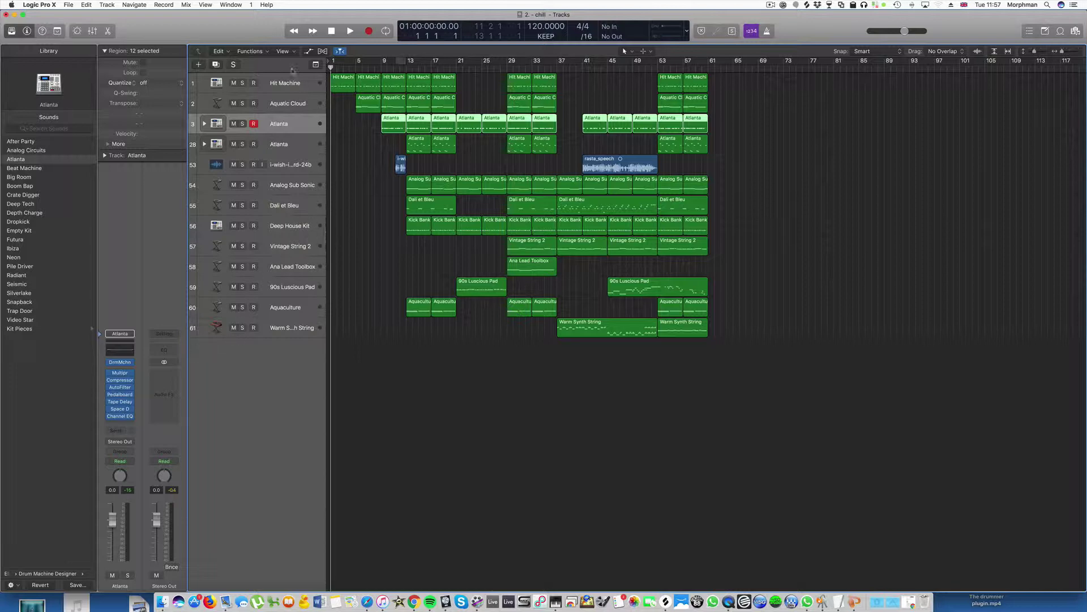
click(289, 83)
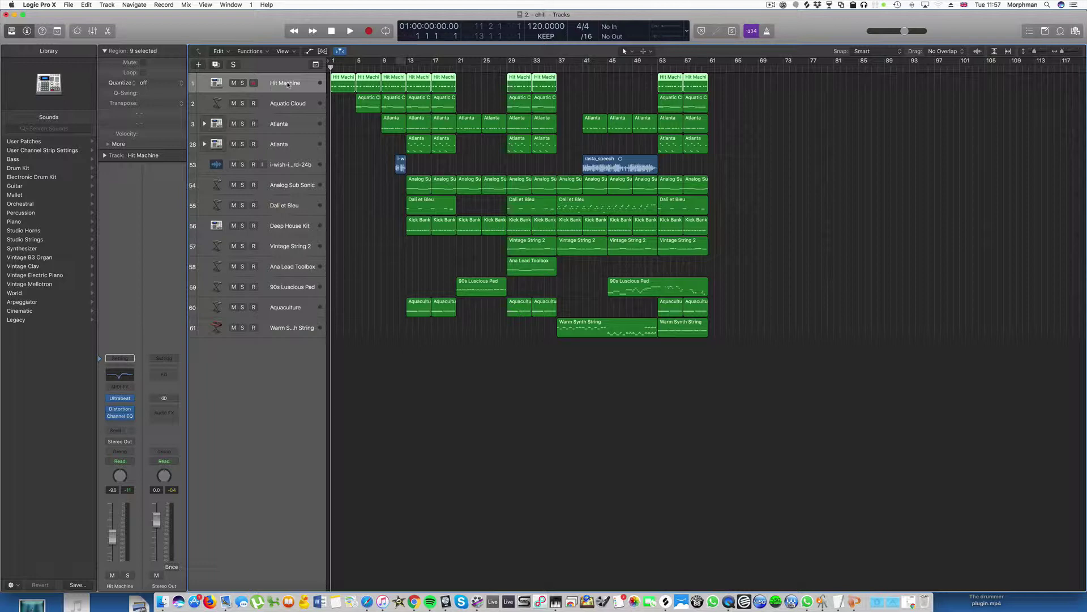
- In the mixer, send the Hit Machine channel to Bus 19 on a new aux
key(x)
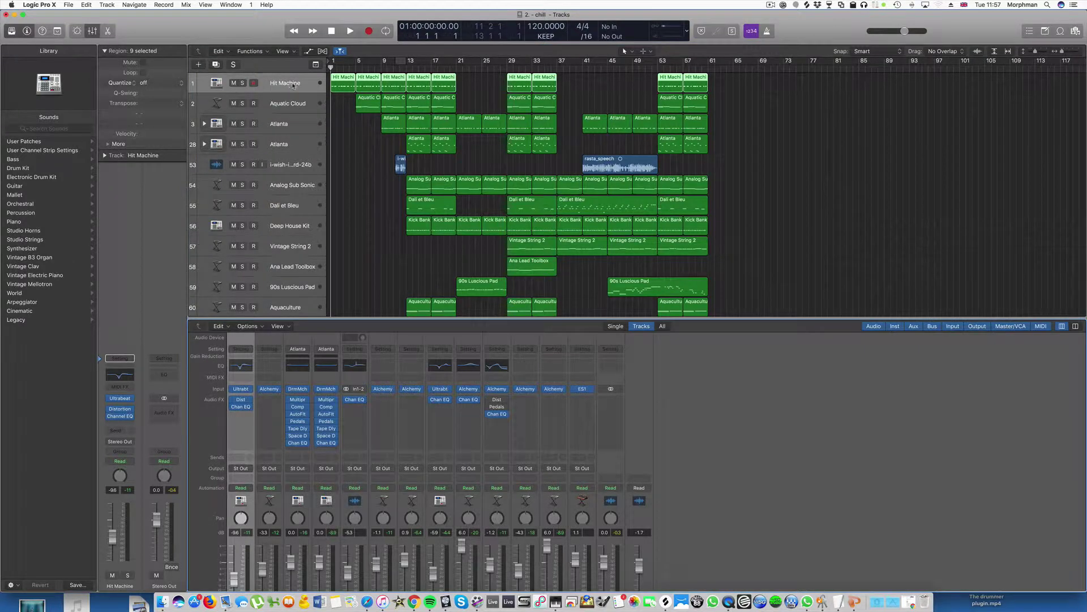
click(241, 456)
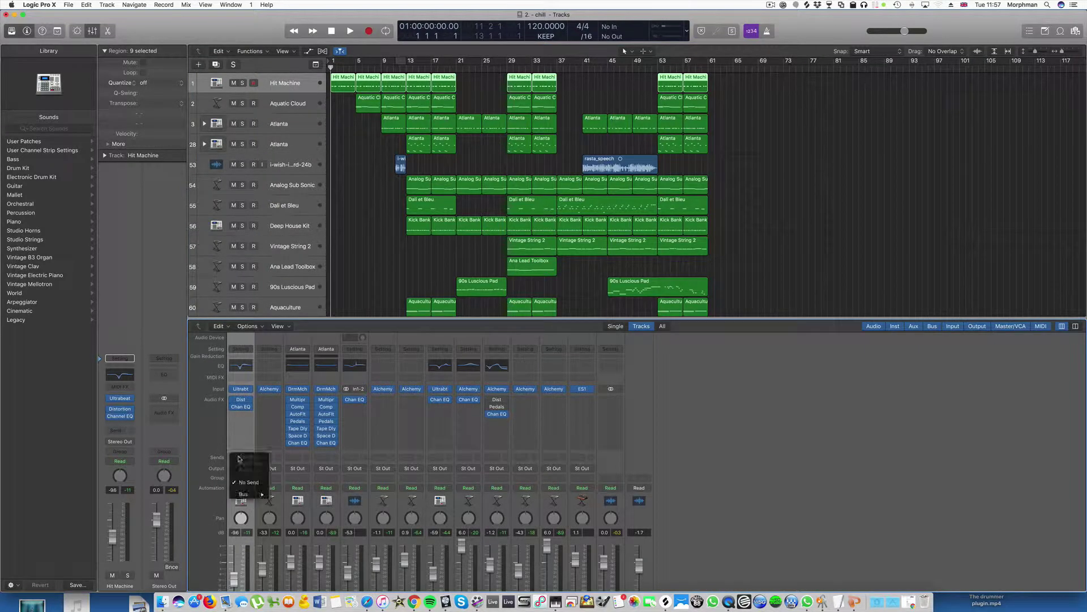
mouse_move(257, 493)
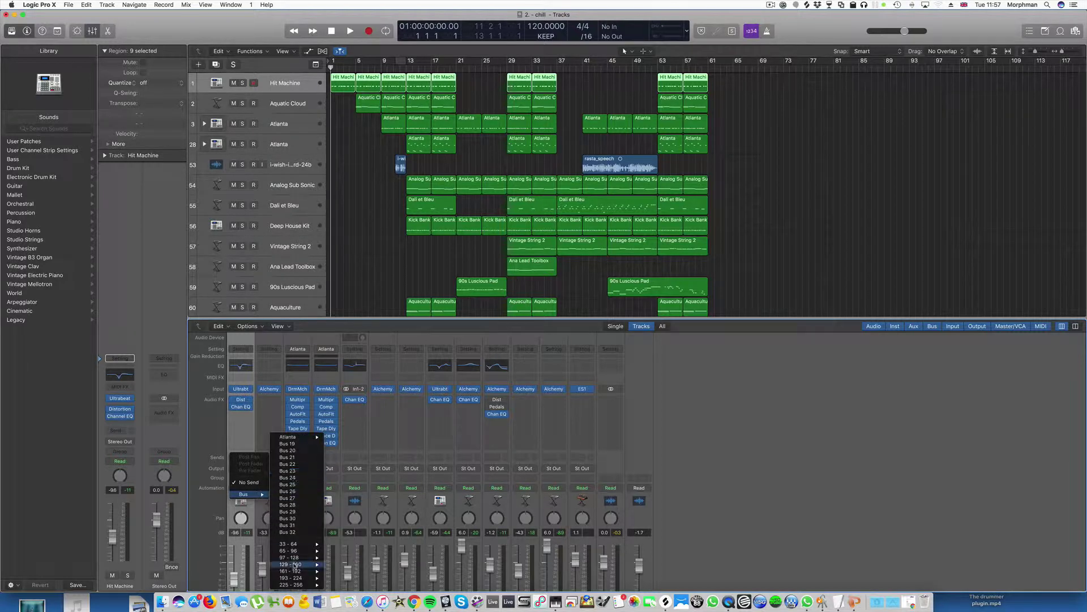
click(288, 444)
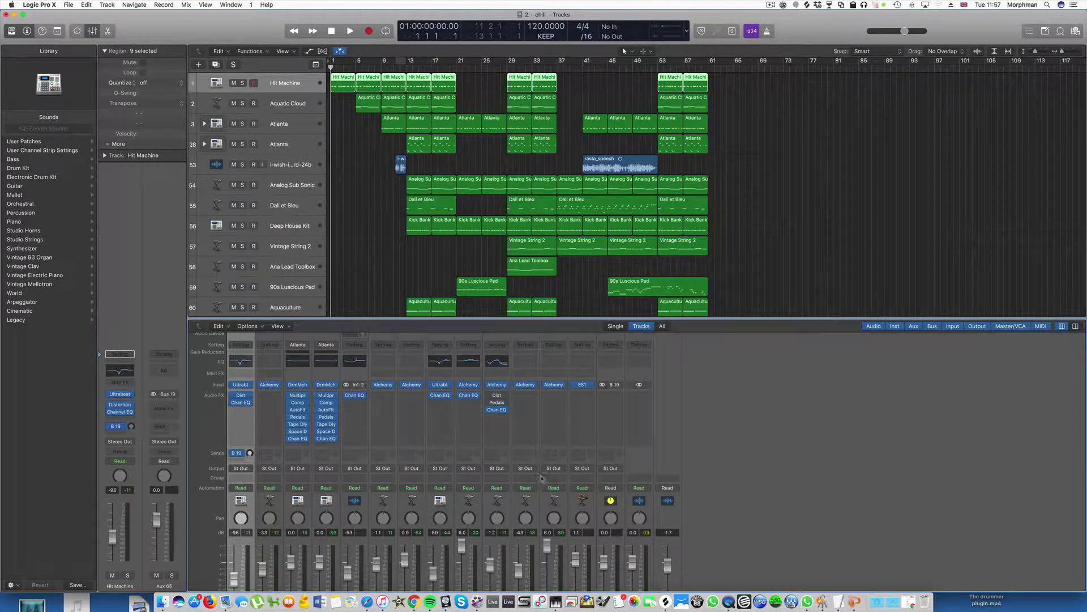
- Put a stereo Space Designer on the Bus 19 aux using the 03.1s Bright Hall preset
click(611, 394)
mouse_move(634, 534)
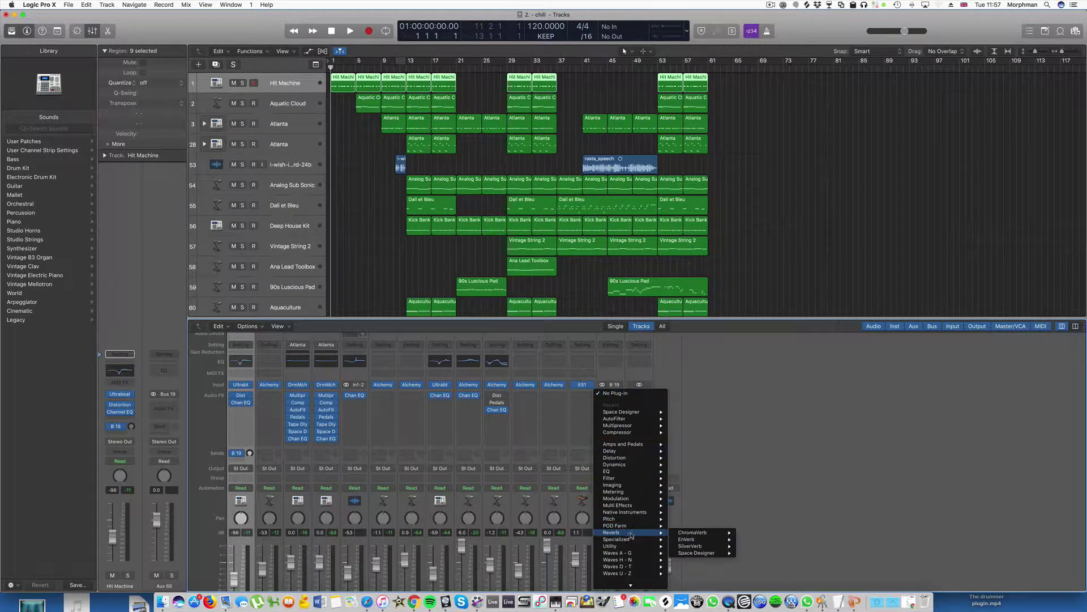
mouse_move(702, 553)
click(753, 553)
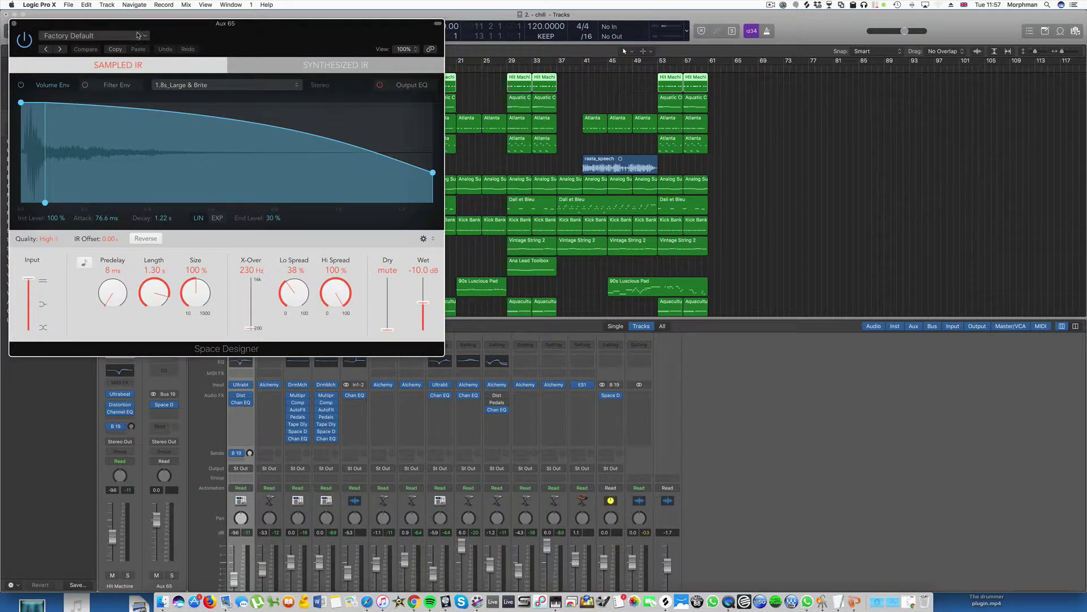
click(138, 35)
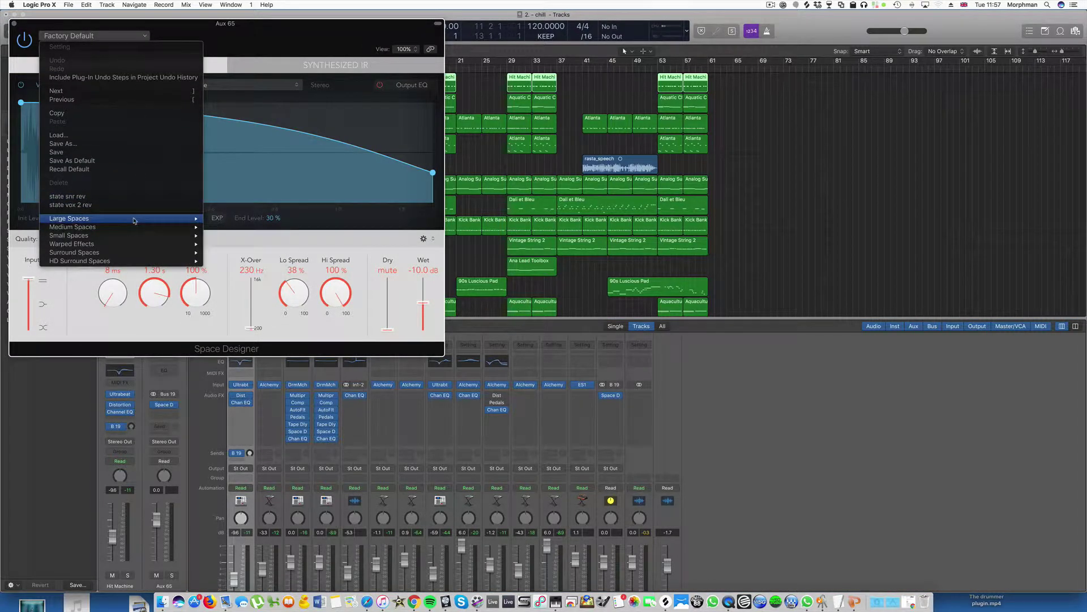
mouse_move(137, 221)
mouse_move(216, 228)
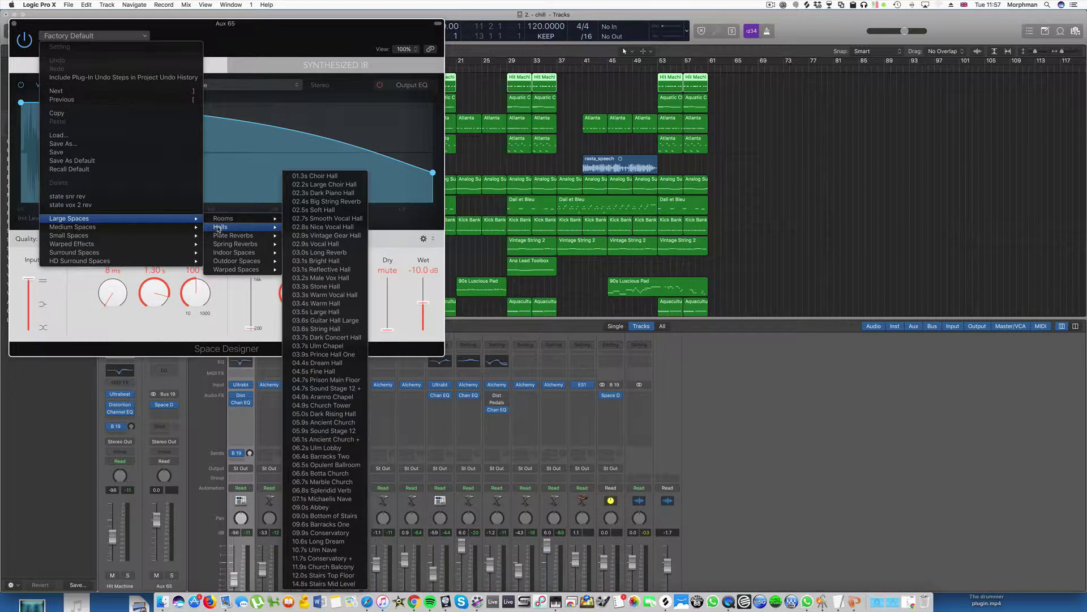
click(319, 262)
drag(35, 24, 547, 50)
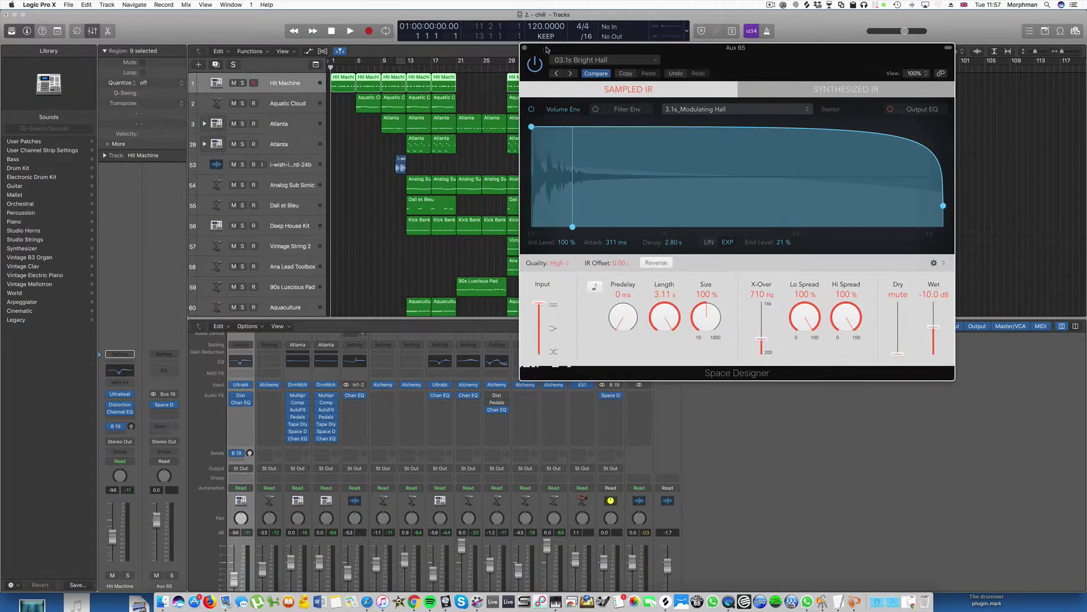
click(524, 49)
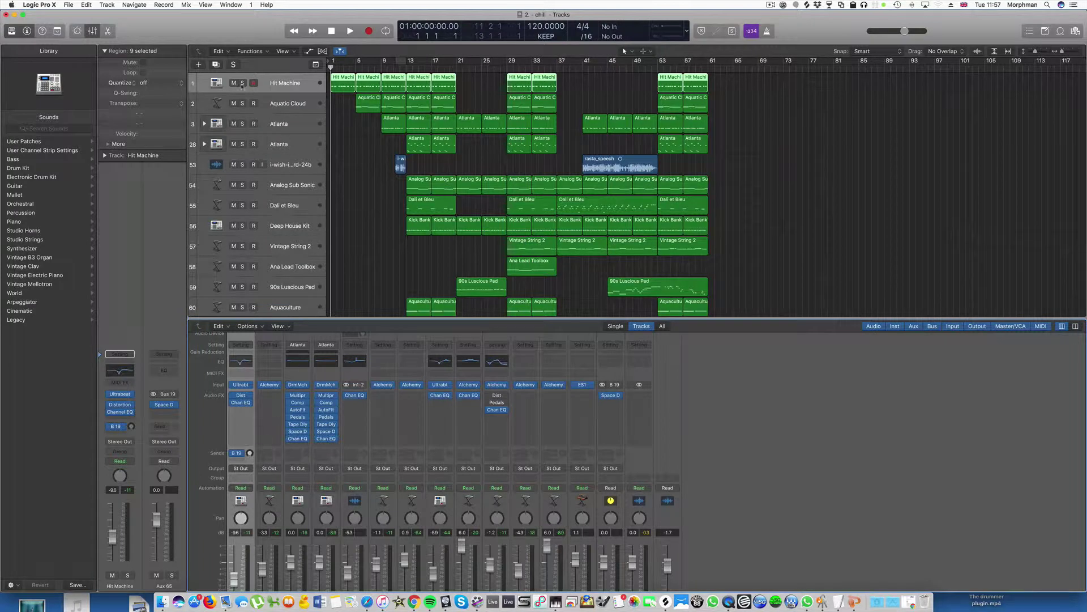
click(243, 83)
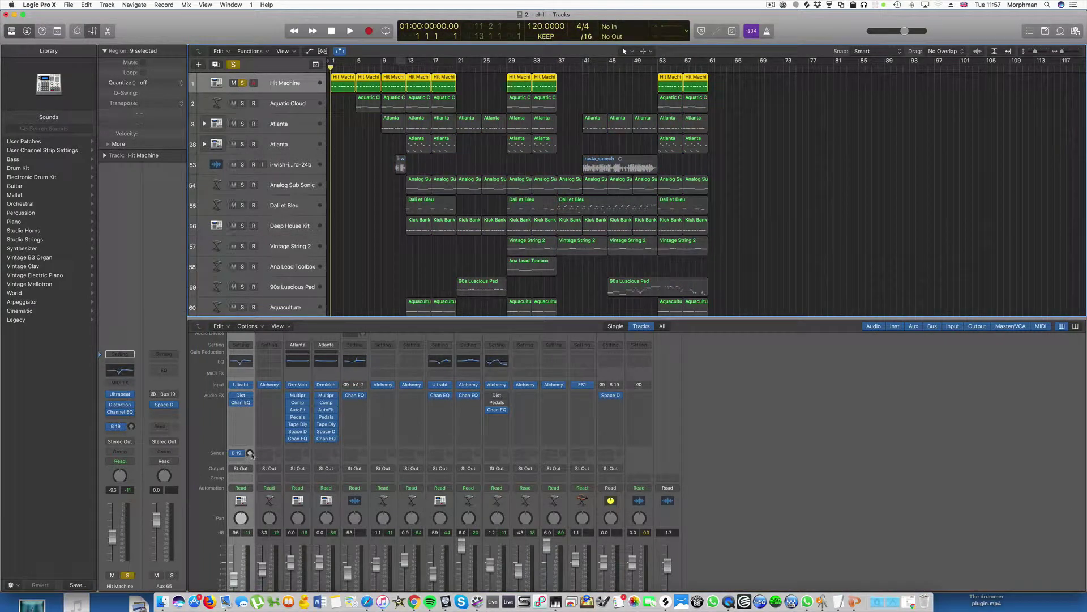
key(space)
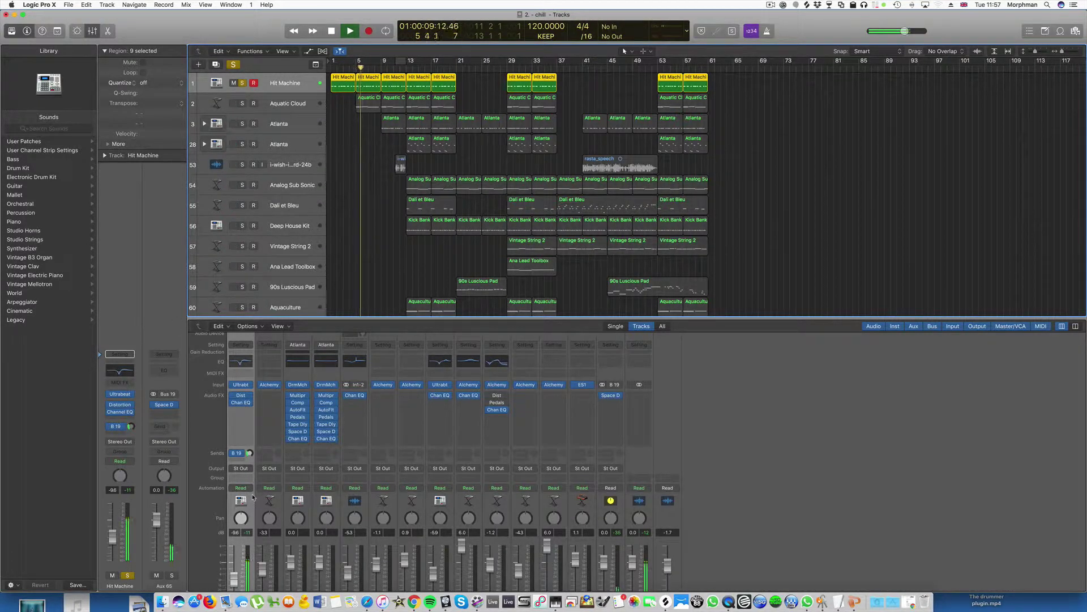
key(space)
scroll(254, 487, down, 3)
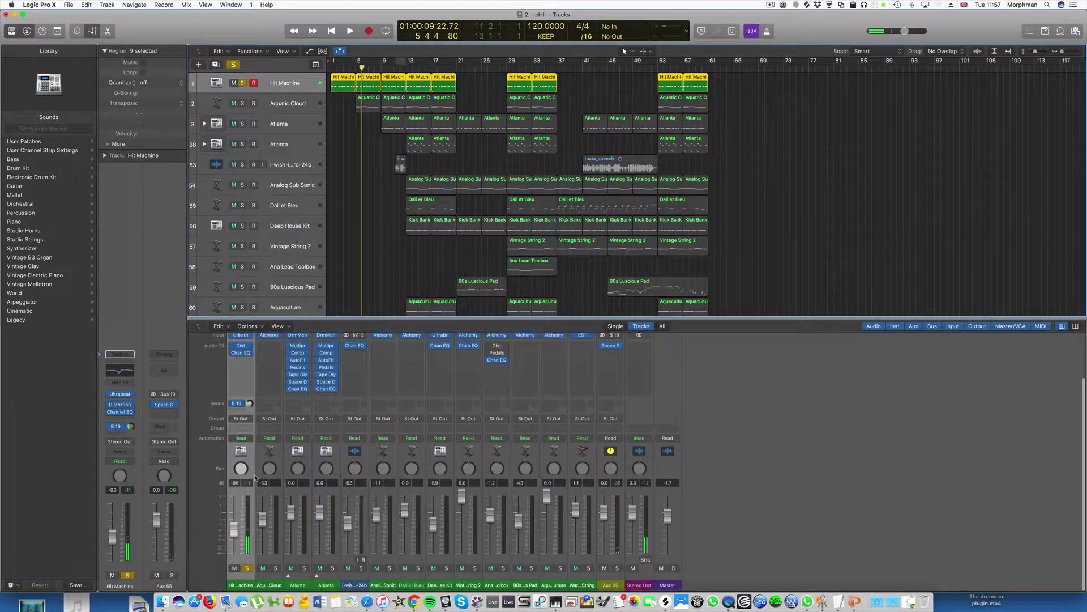
scroll(254, 478, up, 1)
click(247, 570)
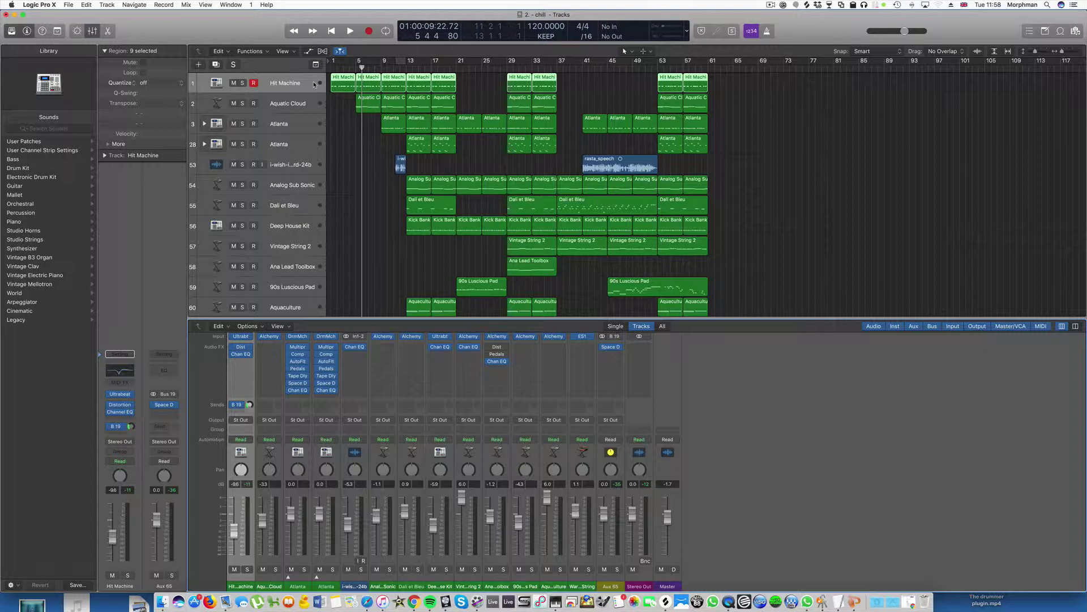
- Lower the second note of the second Hit Machine region to A2
click(359, 129)
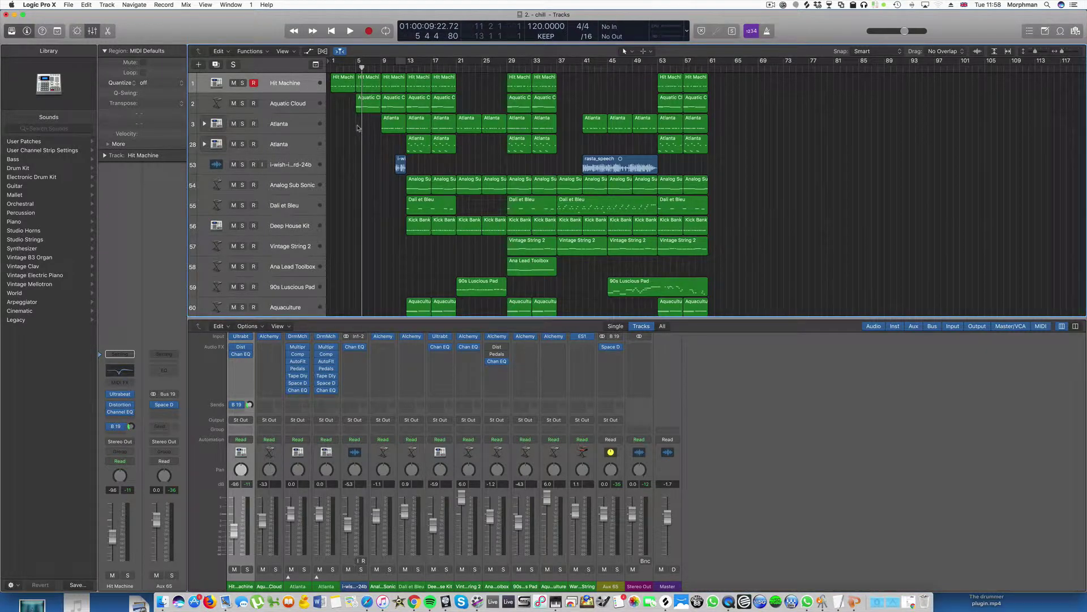
click(348, 88)
click(365, 85)
double_click(368, 81)
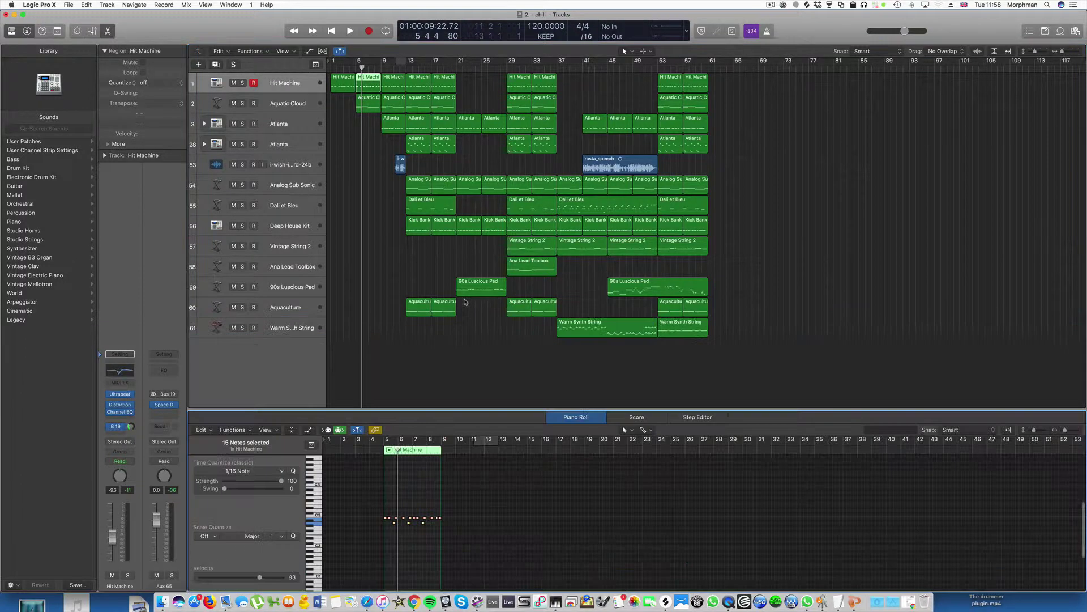
scroll(464, 503, up, 8)
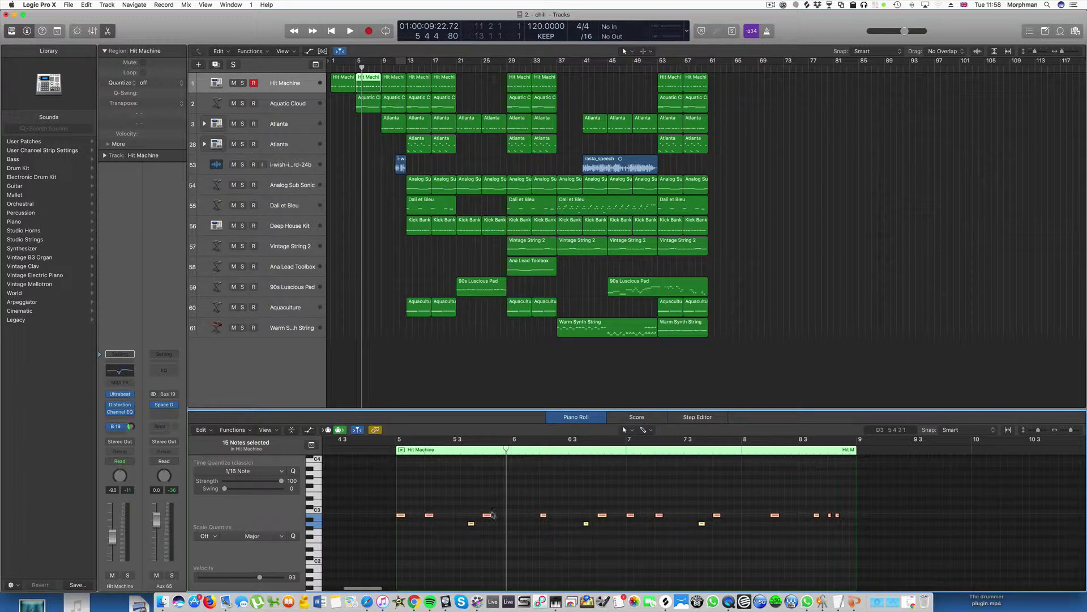
click(428, 515)
mouse_move(429, 518)
mouse_down()
mouse_move(430, 535)
mouse_move(442, 532)
mouse_up()
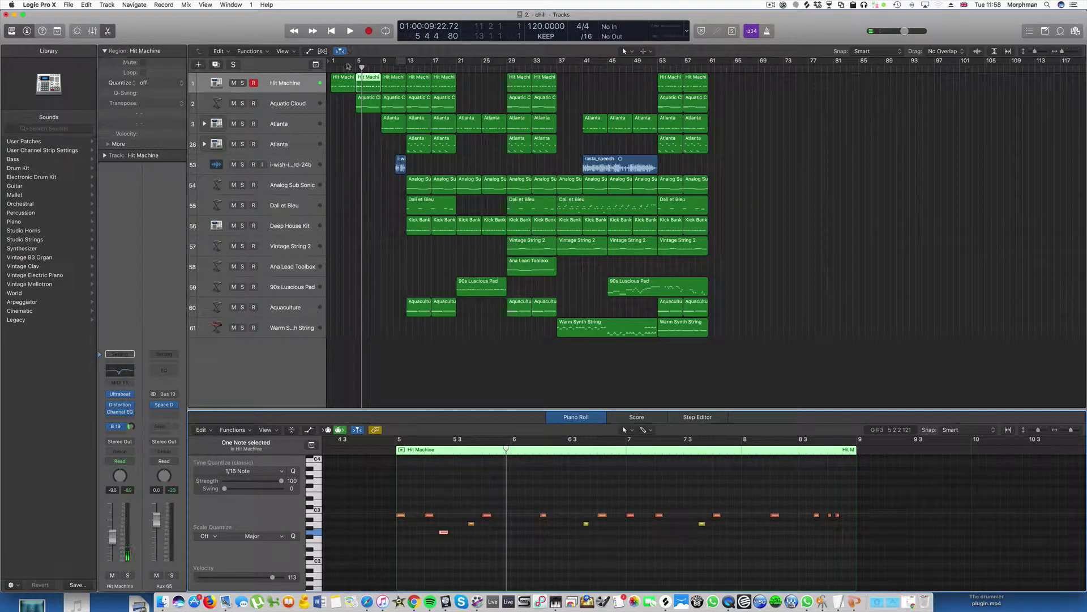
- Play the altered bassline from around bar 3.5, then select the Aquatic Cloud track
click(348, 66)
key(space)
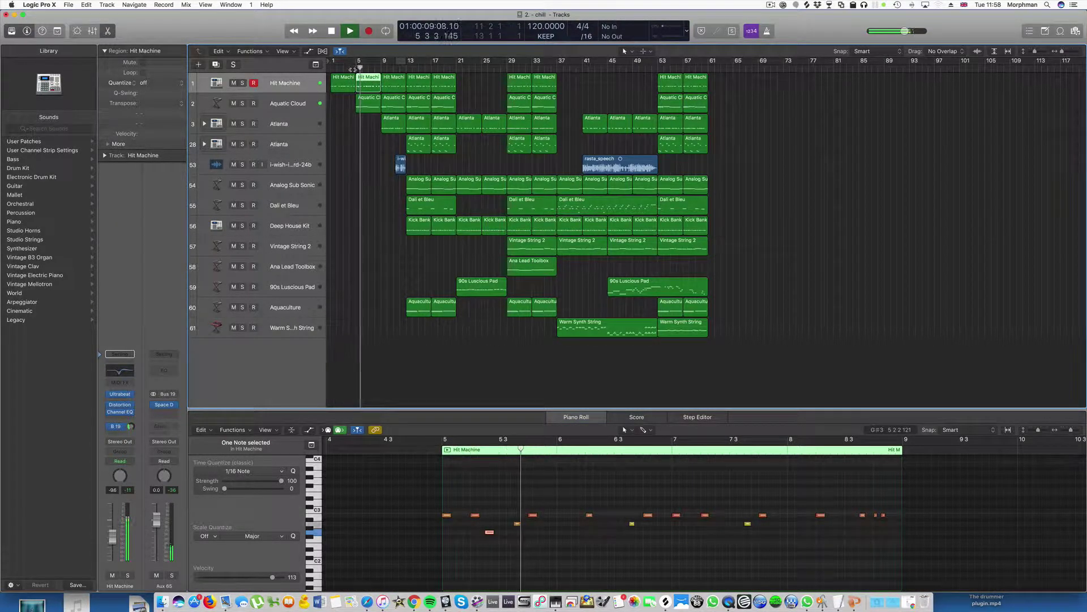
key(space)
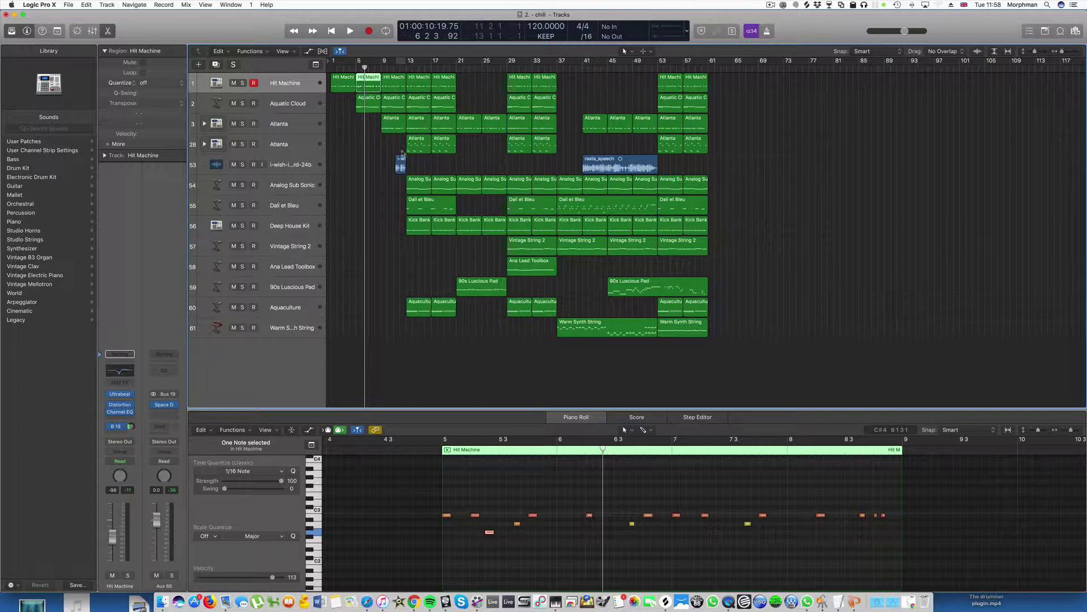
key(space)
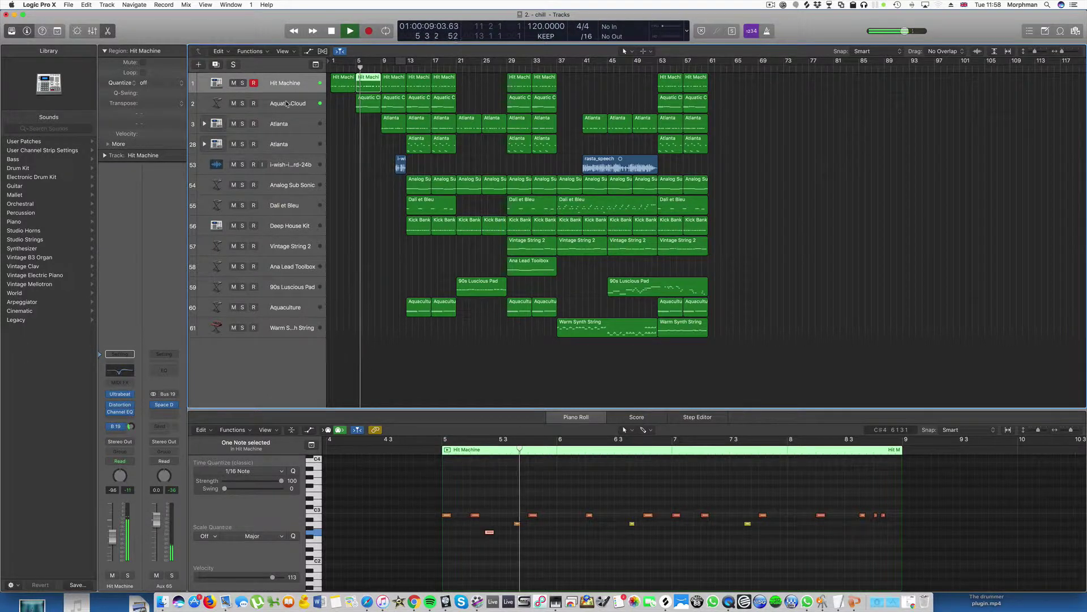
key(Down)
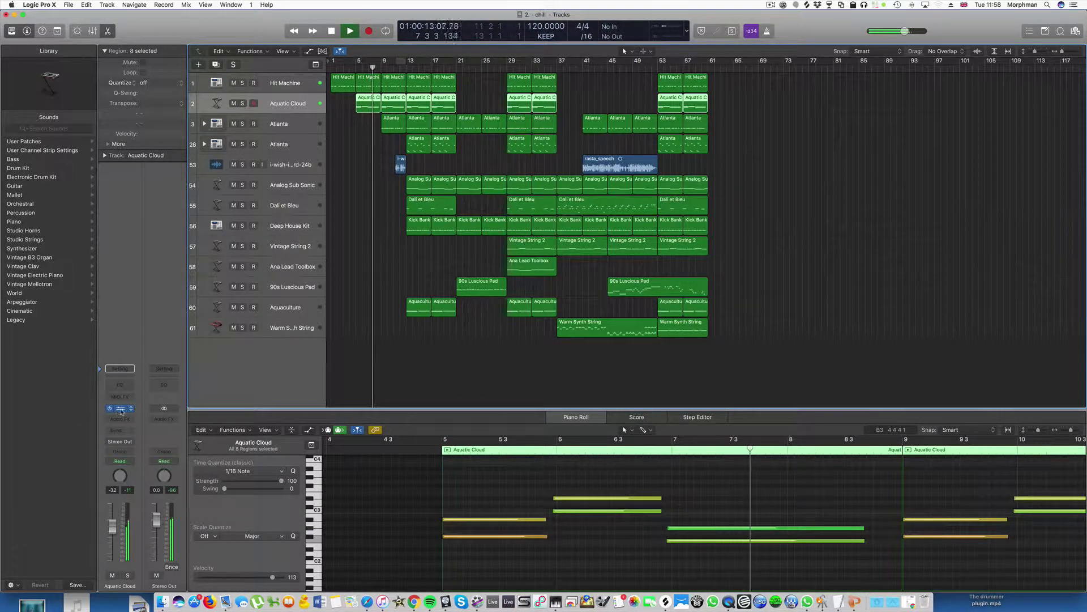
- Open Aquatic Cloud's Alchemy synth and set the track's automation mode to Touch
mouse_move(121, 410)
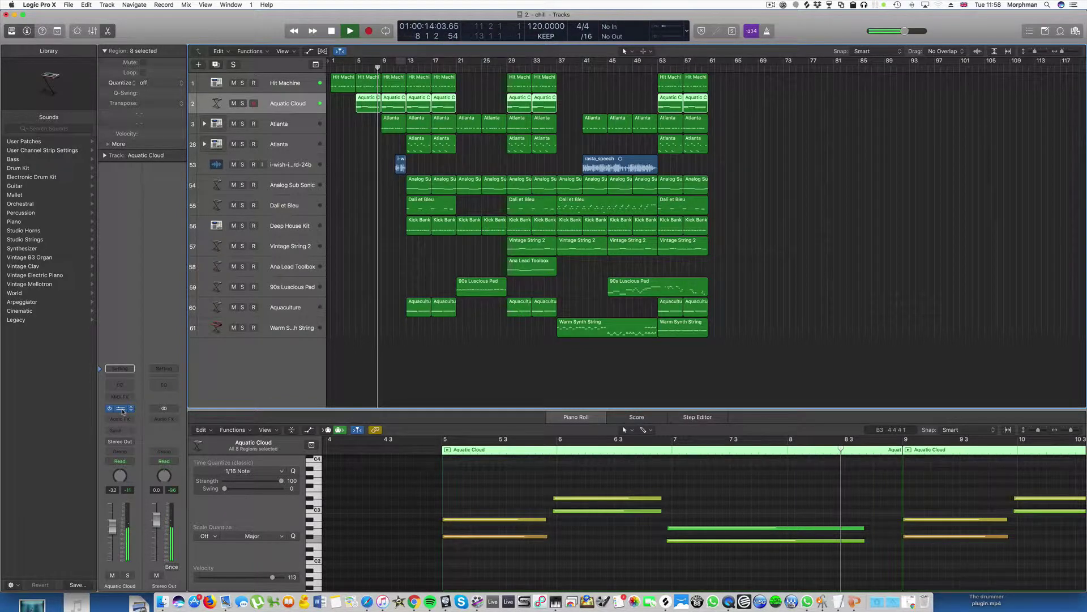
click(121, 409)
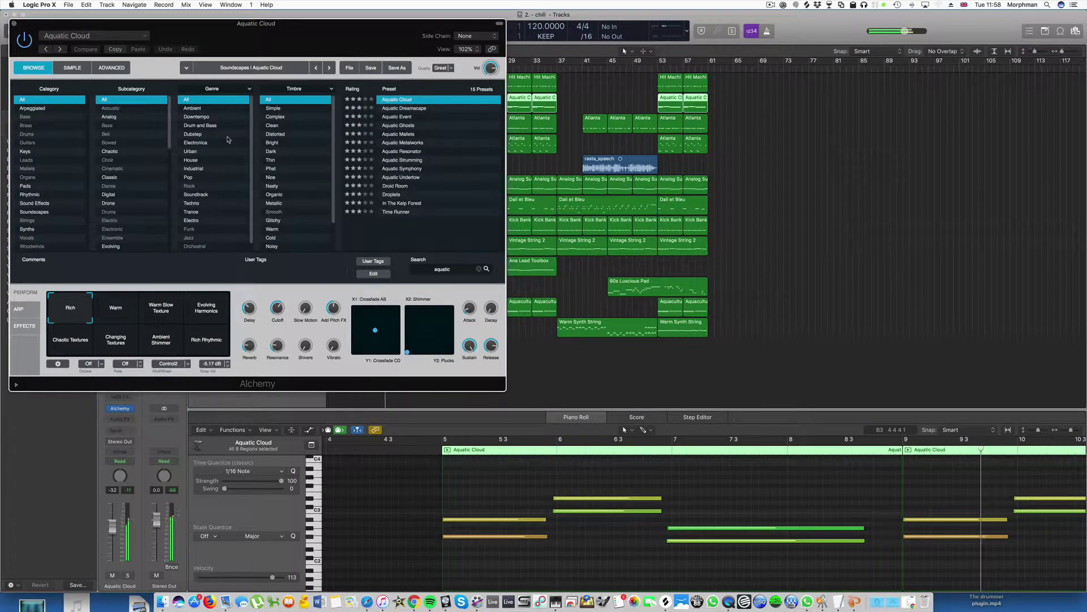
drag(278, 31, 759, 71)
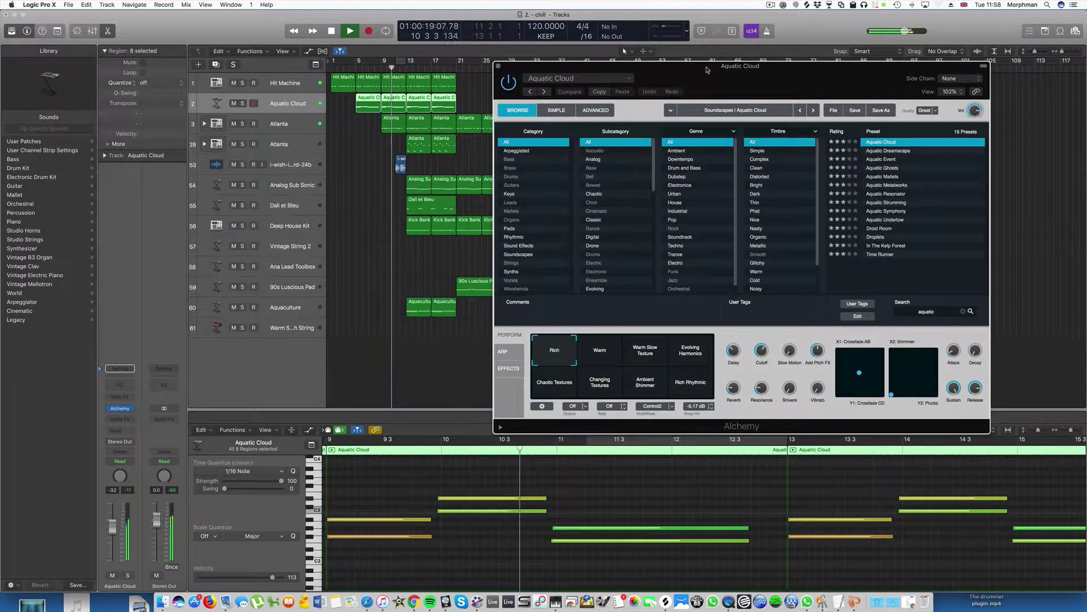
key(space)
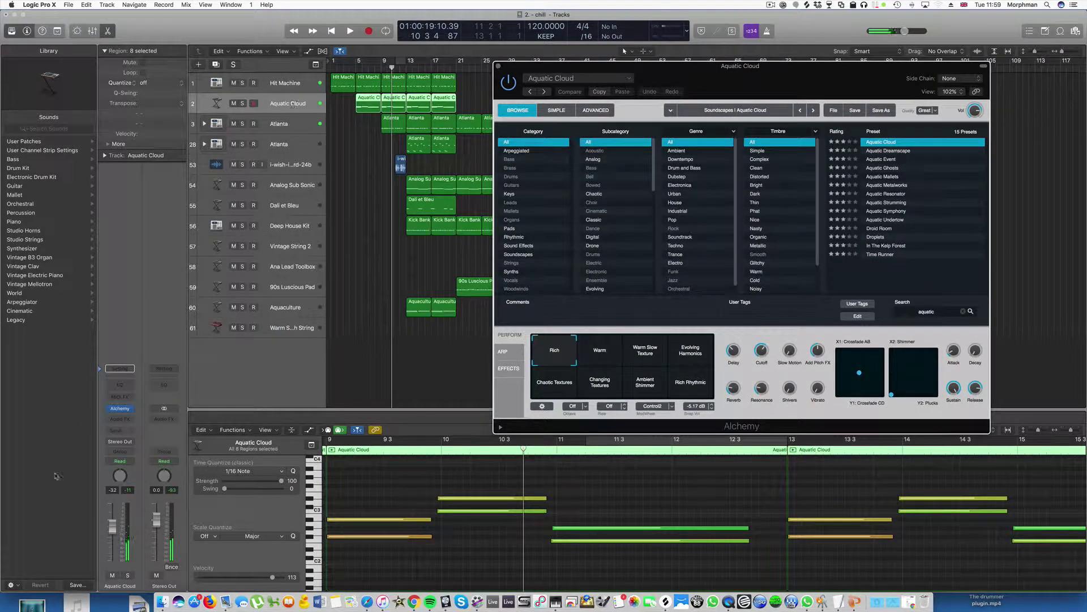
click(130, 461)
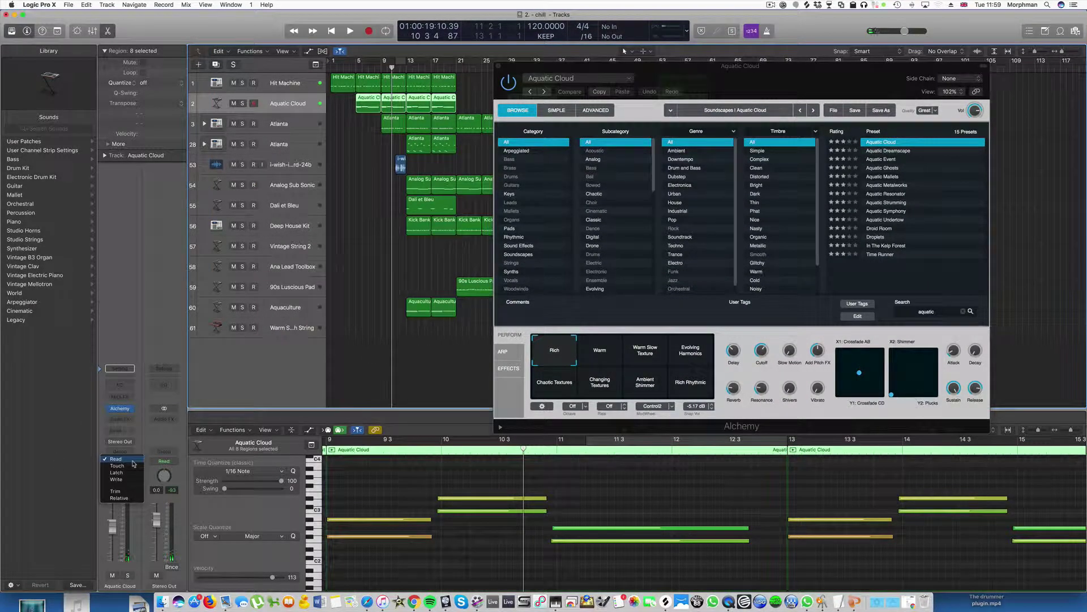
click(131, 469)
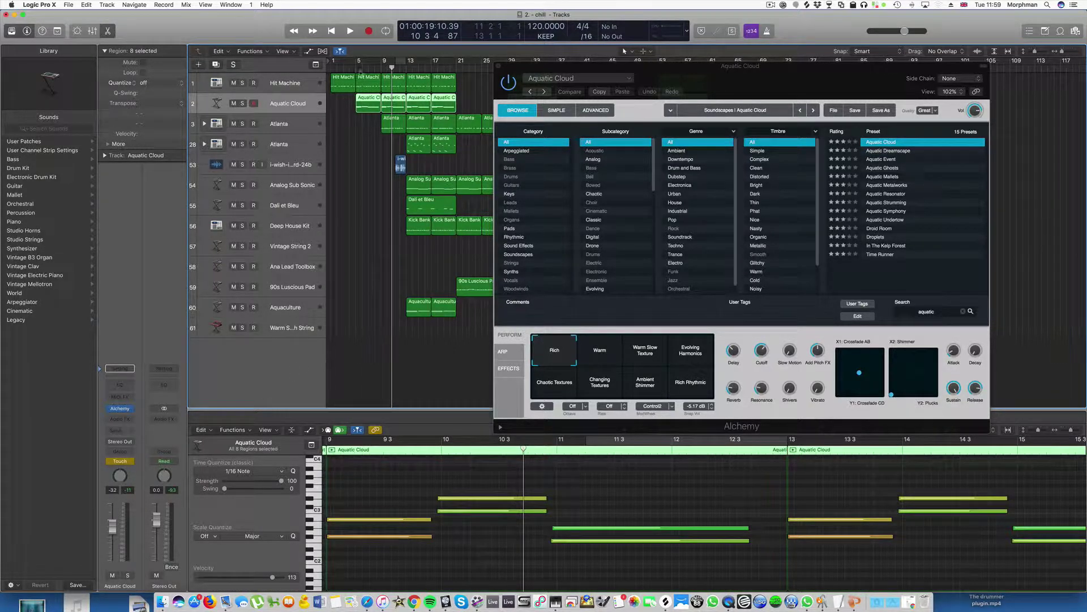
- From bar 5, record Perform-pad morphs through Changing Textures, Warm and Ambient Shimmer
click(354, 67)
key(space)
drag(546, 354, 675, 372)
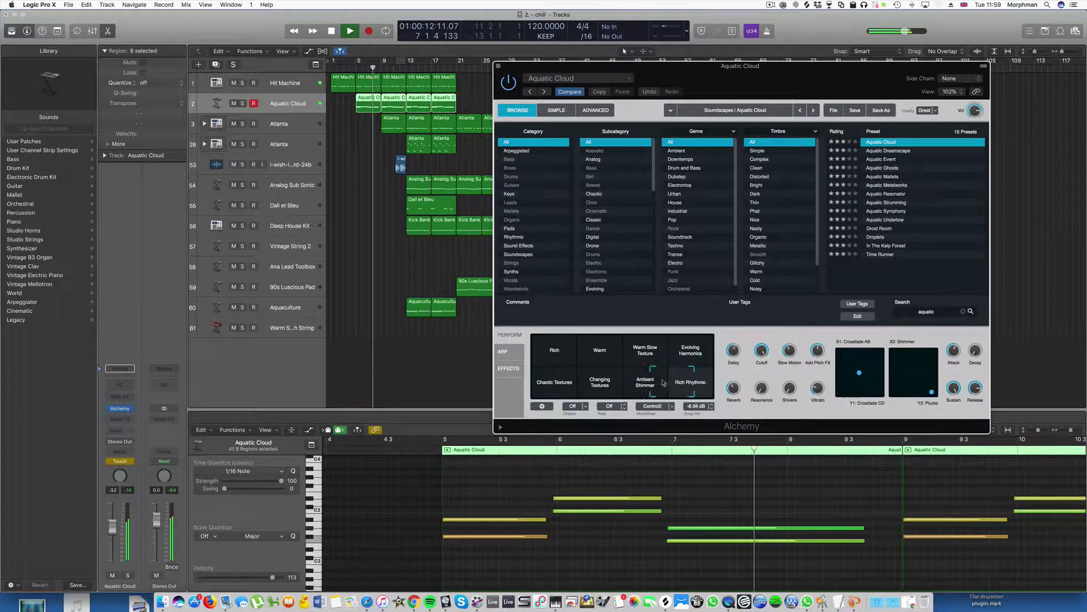
click(596, 380)
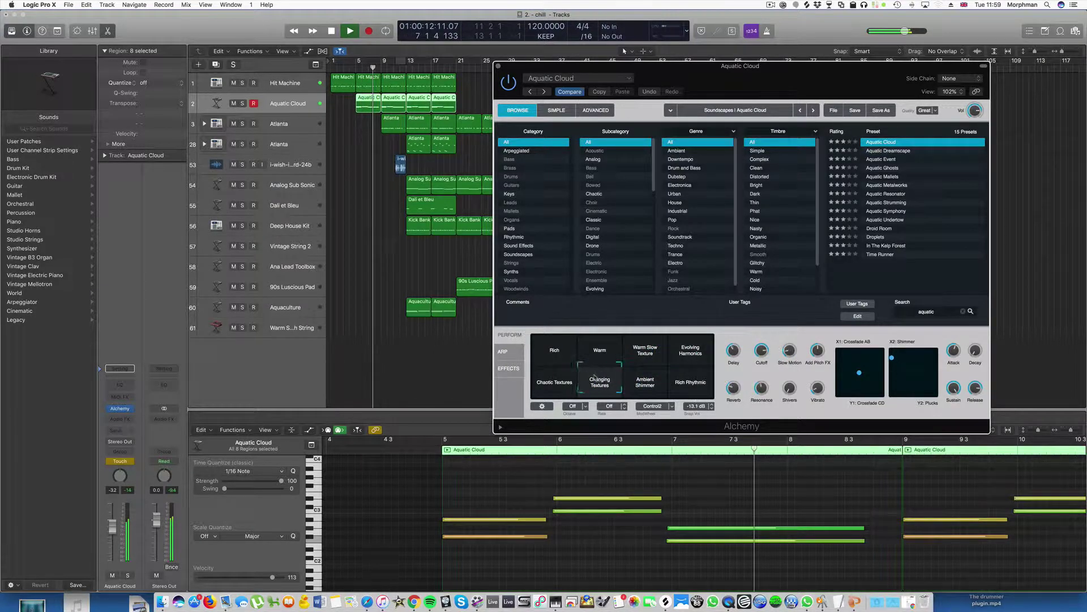
click(595, 355)
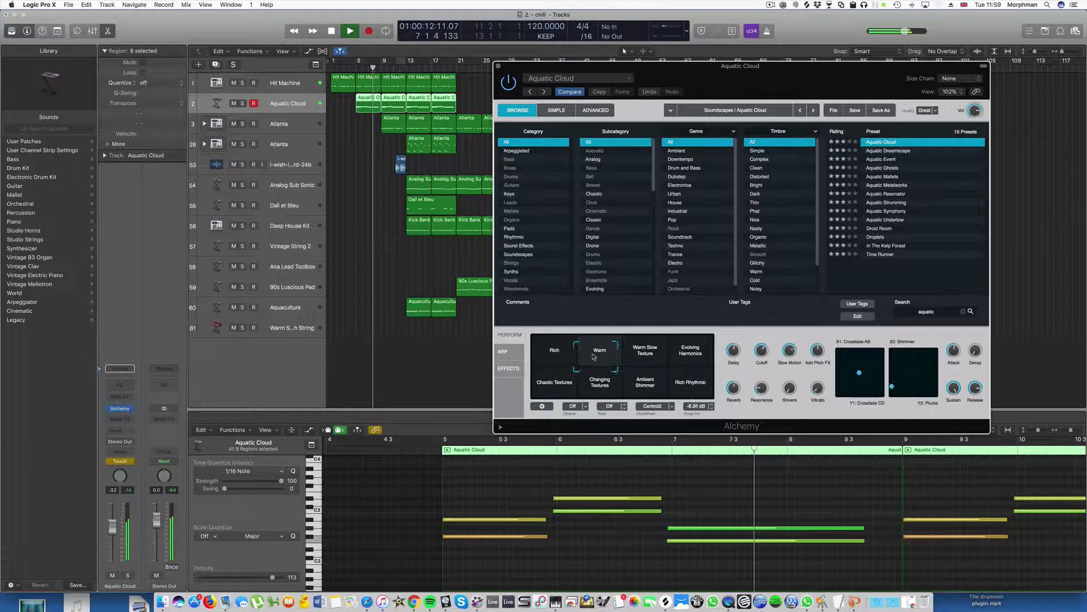
drag(594, 355, 657, 369)
key(space)
- Set Aquatic Cloud's automation back to Read and play back the recorded morphs
click(120, 461)
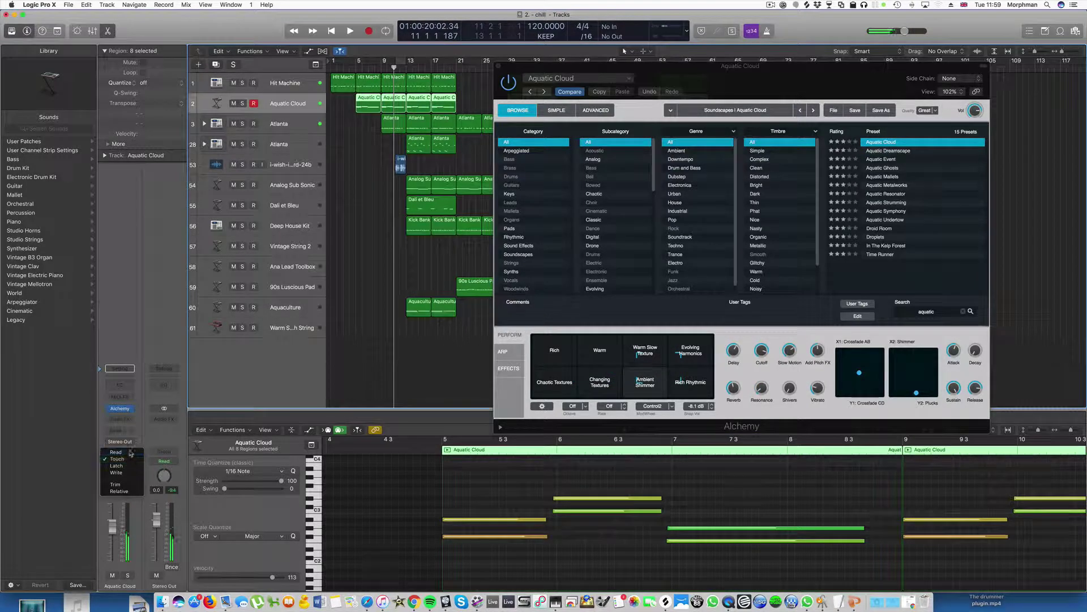
click(120, 451)
key(space)
click(533, 365)
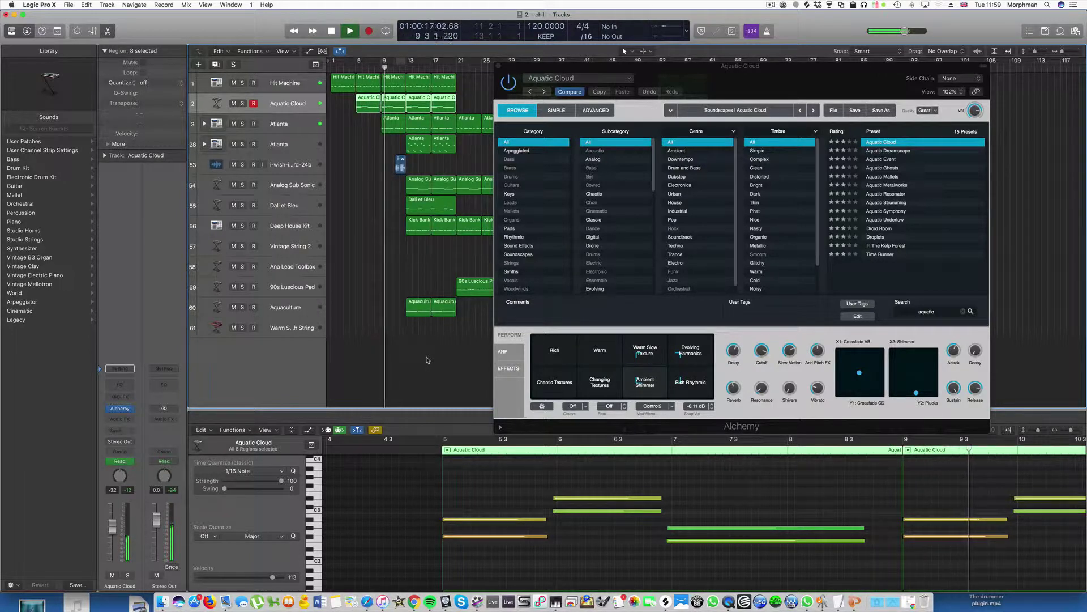
key(space)
- Show the automation lanes with Alchemy Transform Pad selected, adding an extra sub-lane
key(a)
scroll(393, 112, right, 1)
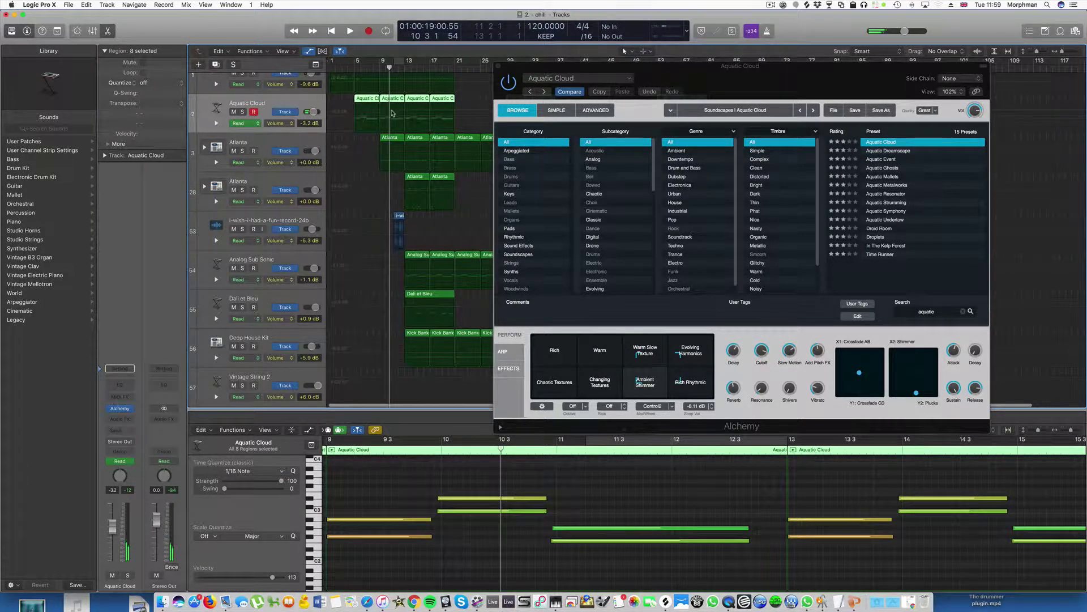
scroll(388, 114, up, 3)
click(275, 123)
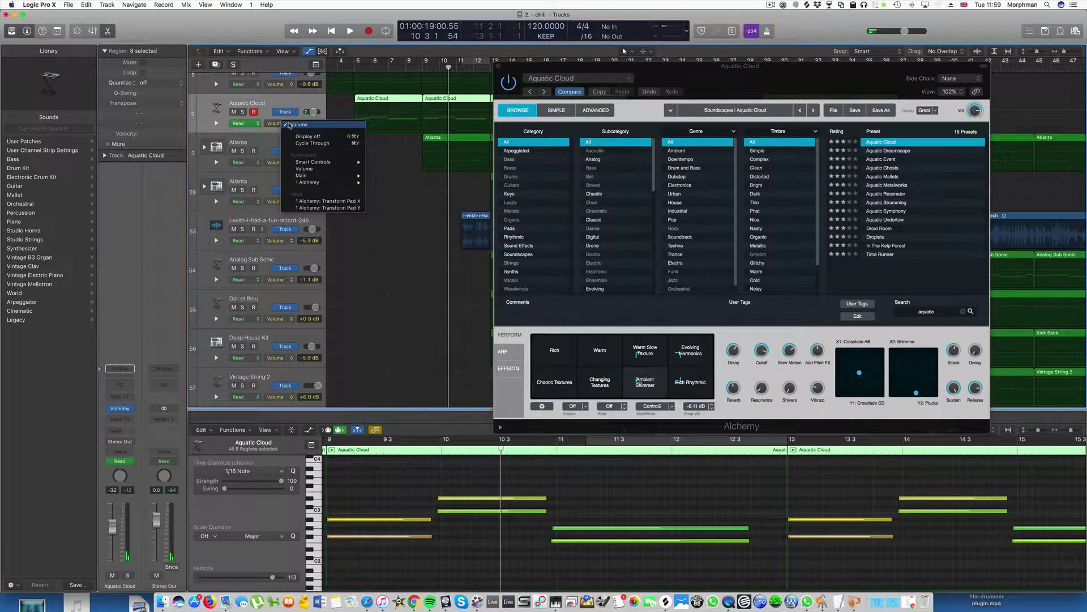
click(324, 200)
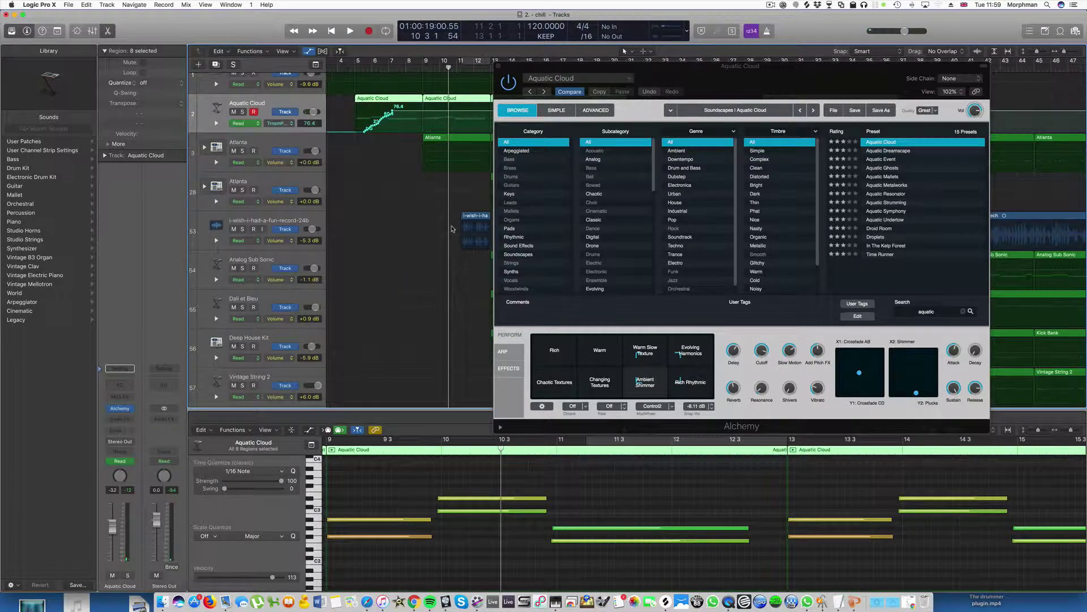
click(215, 123)
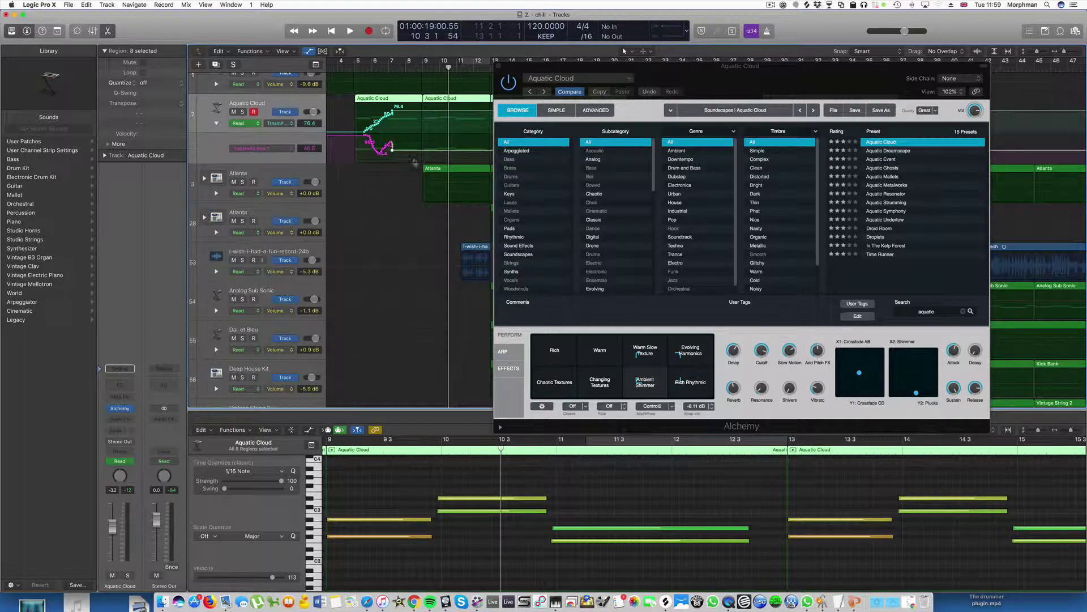
- Draw Transform Pad points around bars 10–11 at 98.6 and 7.88, then play back
click(421, 151)
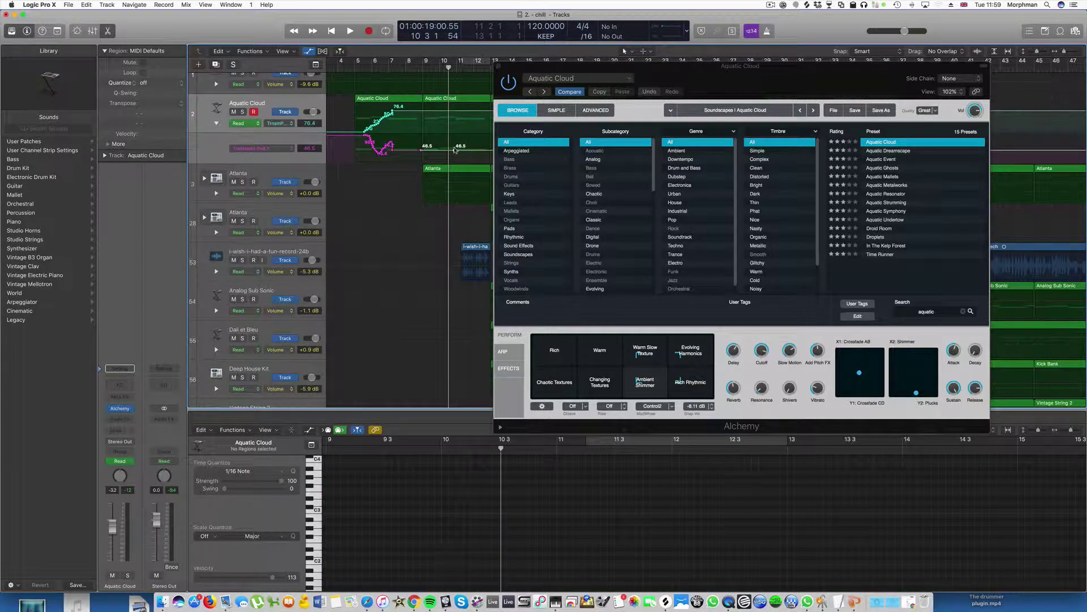
drag(456, 150, 473, 165)
click(474, 139)
click(424, 110)
drag(446, 109, 447, 130)
key(space)
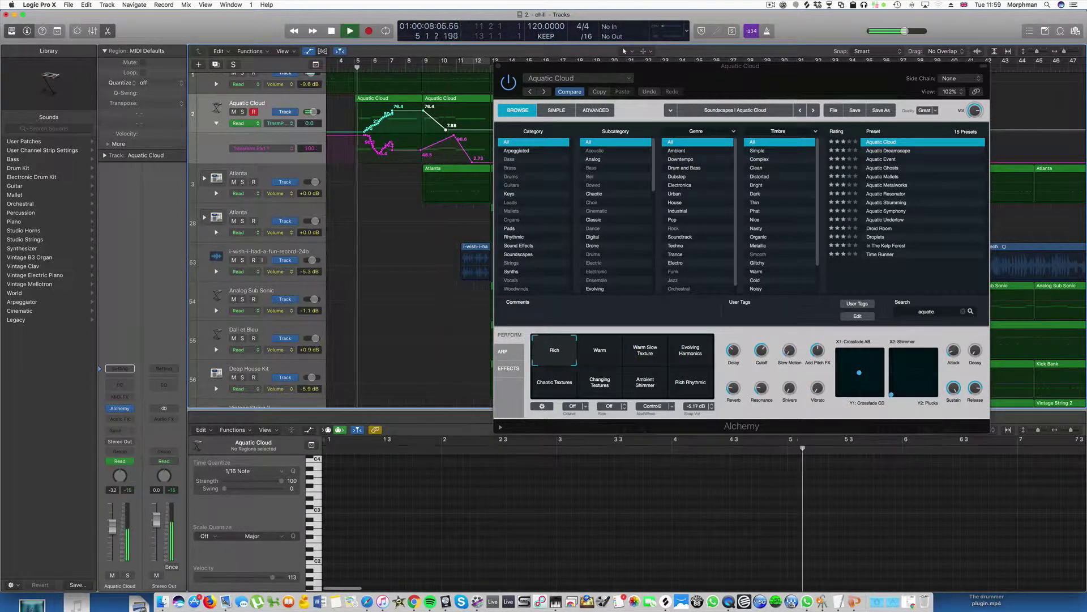
- Close Alchemy, hide automation, and raise the Atlanta Tape Delay wet level to 45%
click(498, 68)
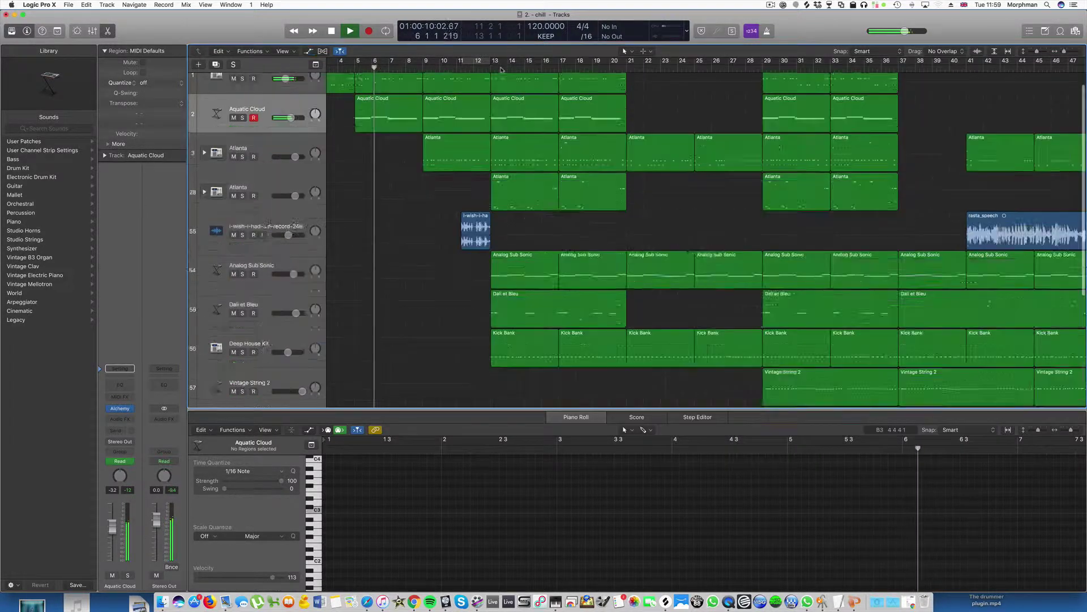
key(a)
key(super+Left)
key(super+Left)
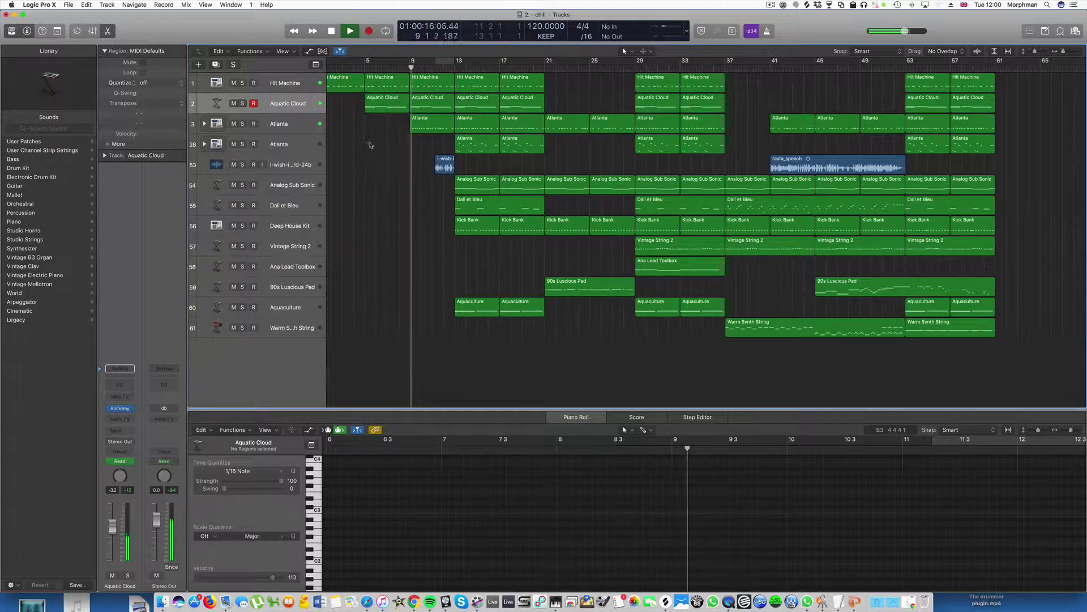
click(278, 124)
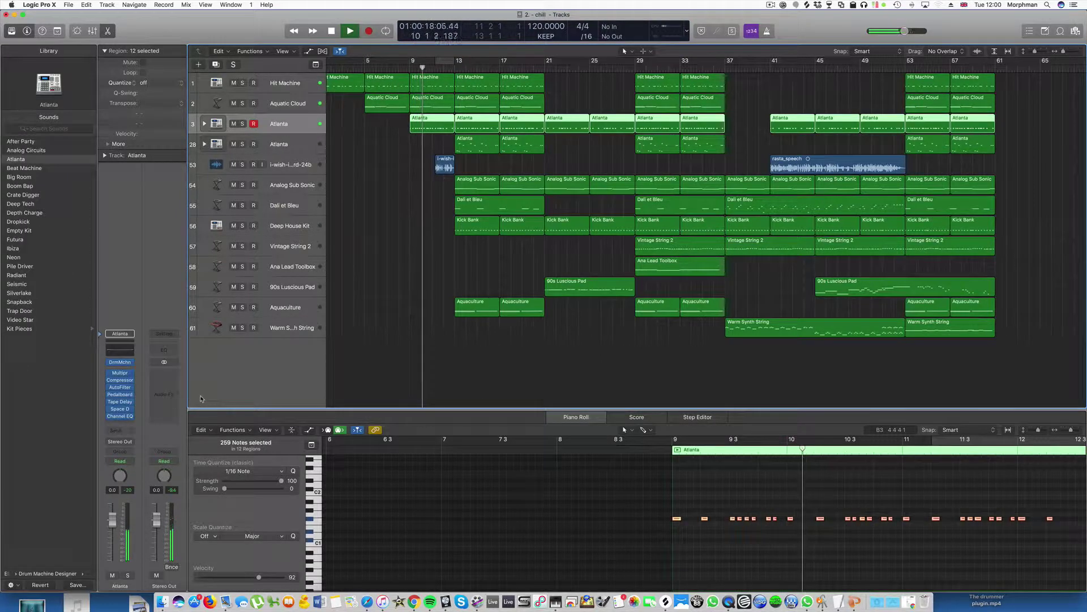
click(120, 402)
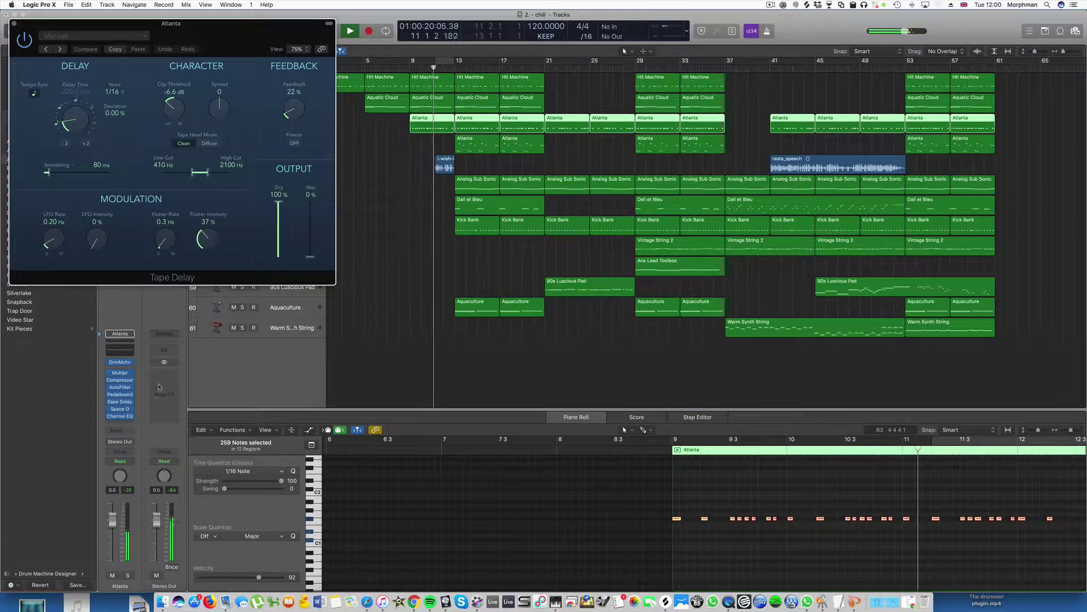
drag(312, 256, 313, 235)
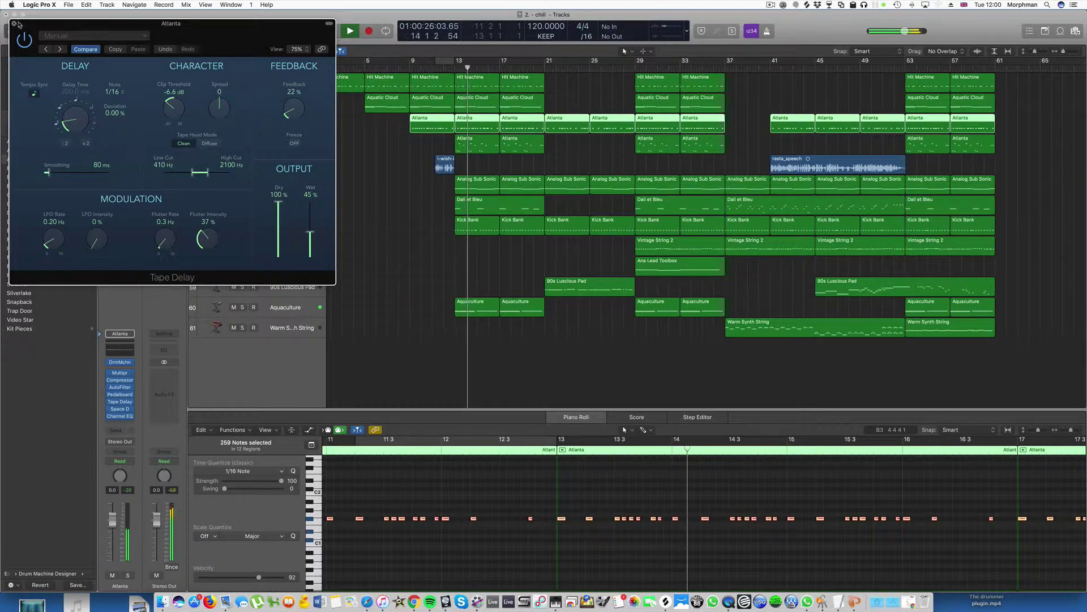
key(super+w)
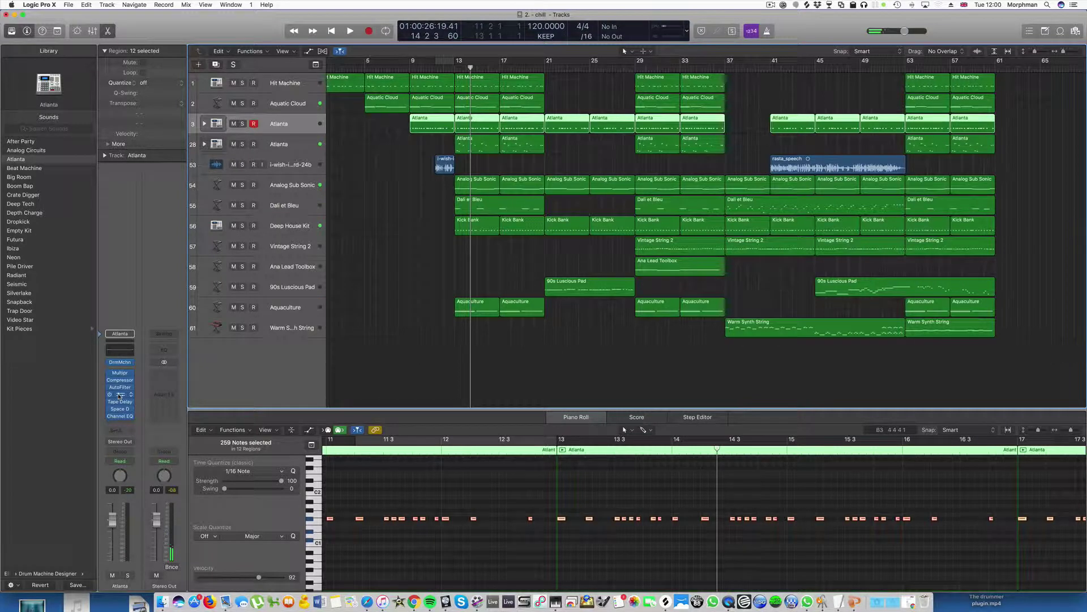
- Check the Atlanta Pedalboard effect, then move the playhead back to bar 11
click(120, 396)
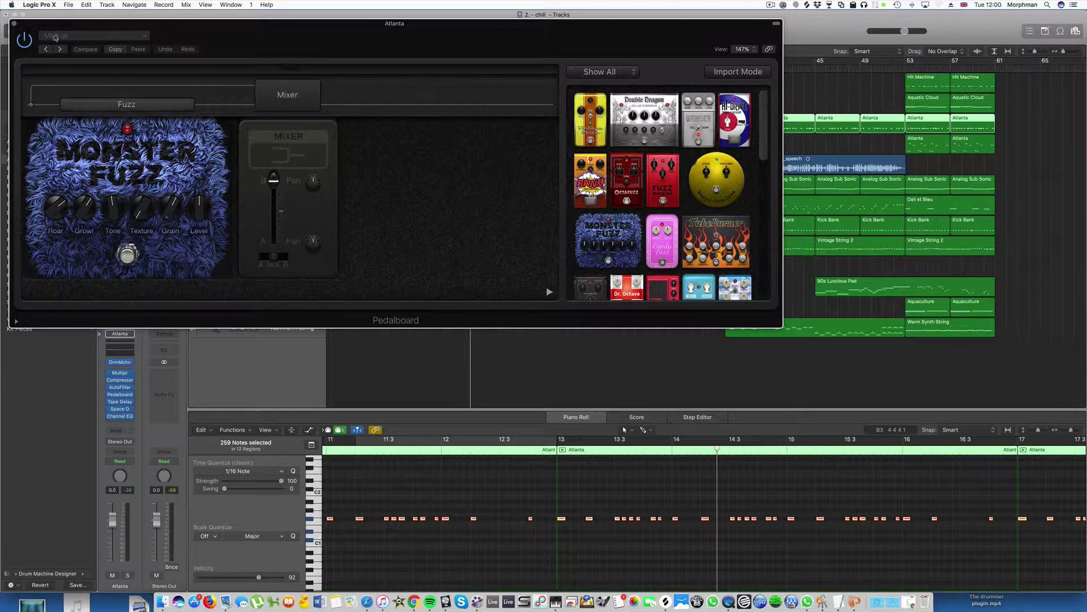
click(14, 25)
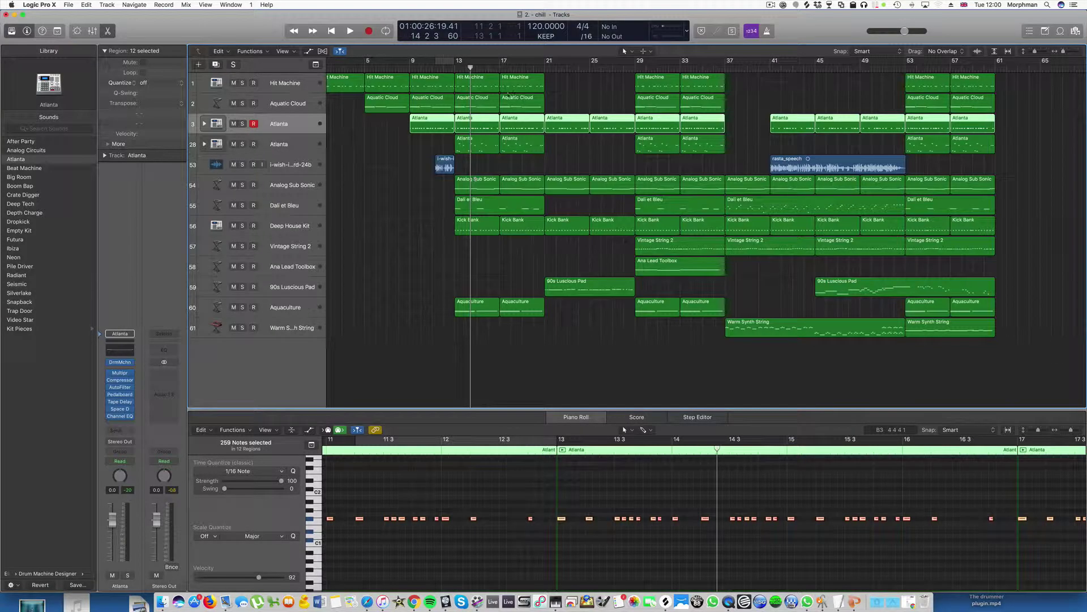
click(435, 67)
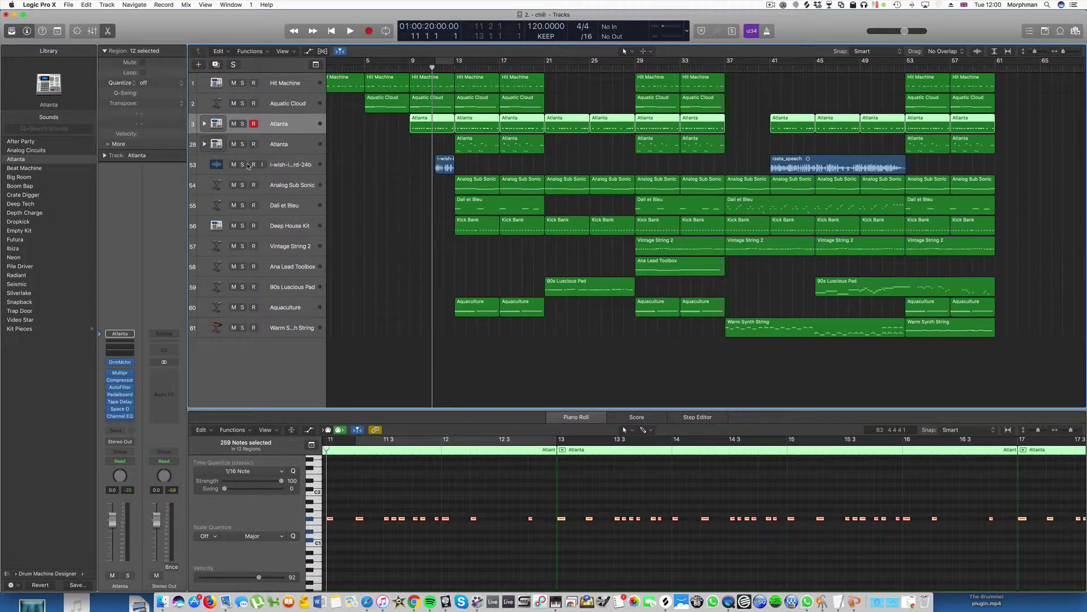
- Solo the i-wish speech track and loop bars 11 to 13 to audition it
click(304, 165)
key(s)
scroll(427, 122, up, 5)
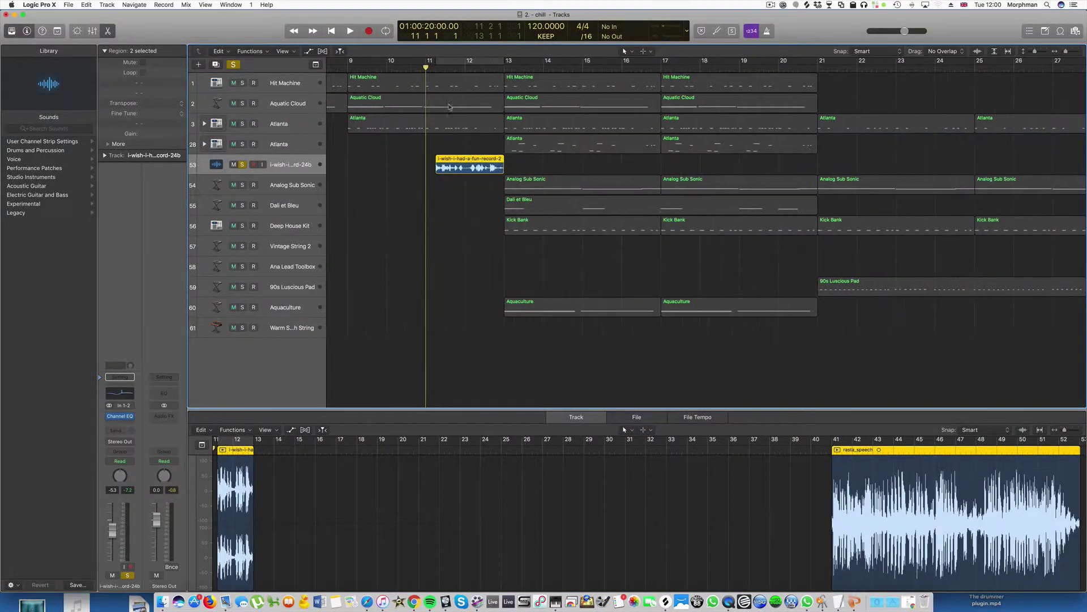
click(451, 60)
key(space)
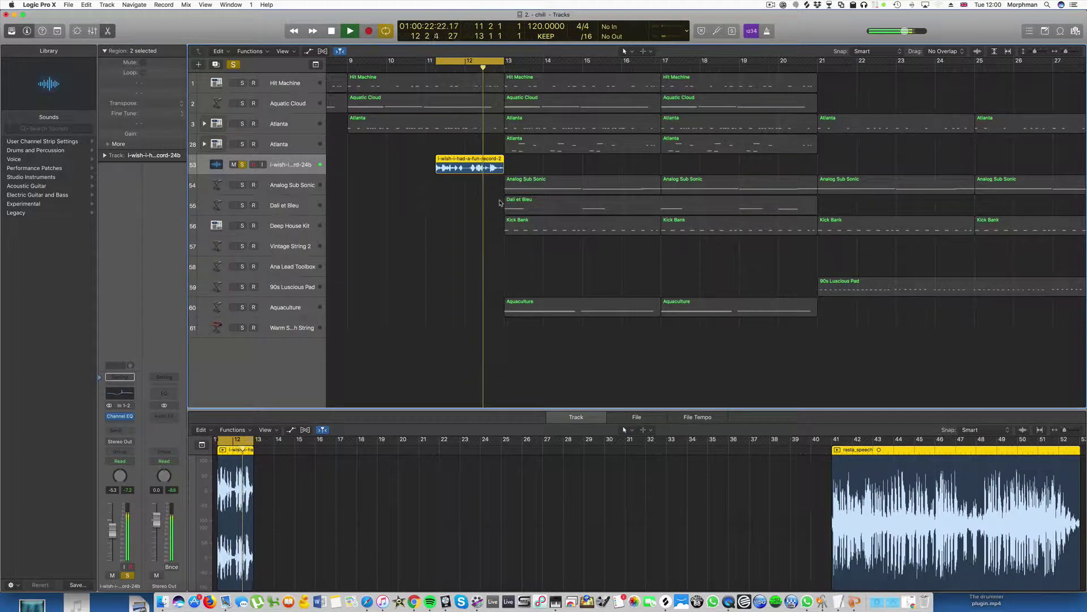
key(space)
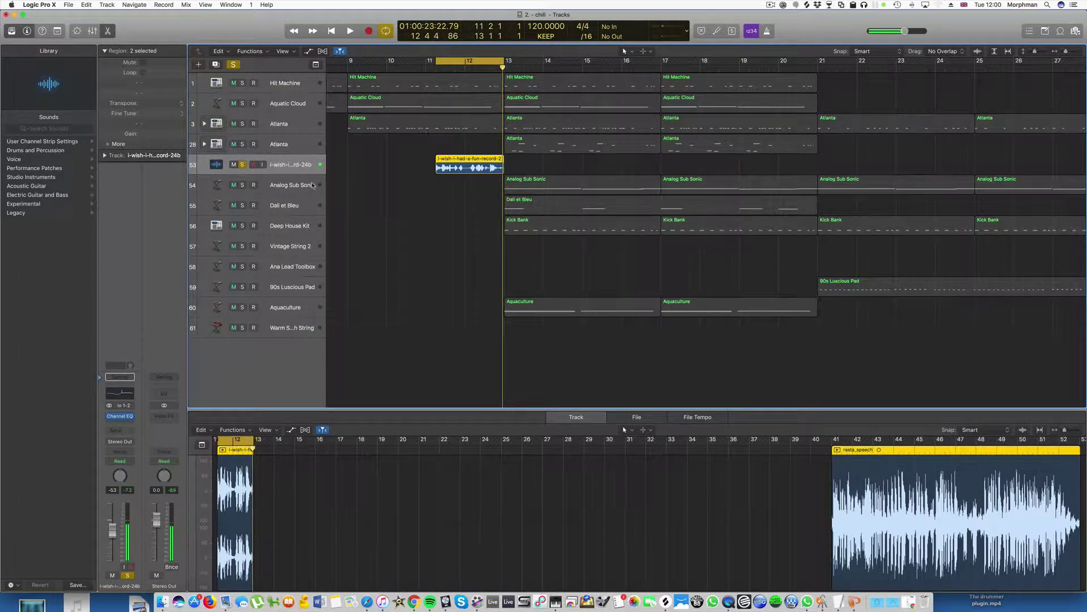
scroll(365, 178, up, 5)
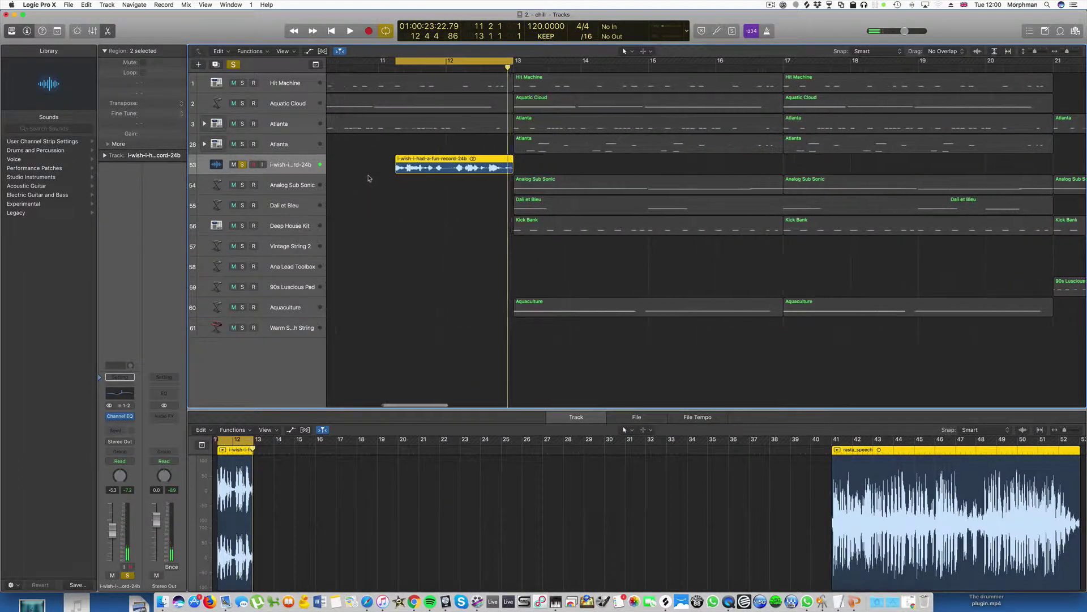
scroll(443, 174, up, 3)
scroll(443, 174, up, 5)
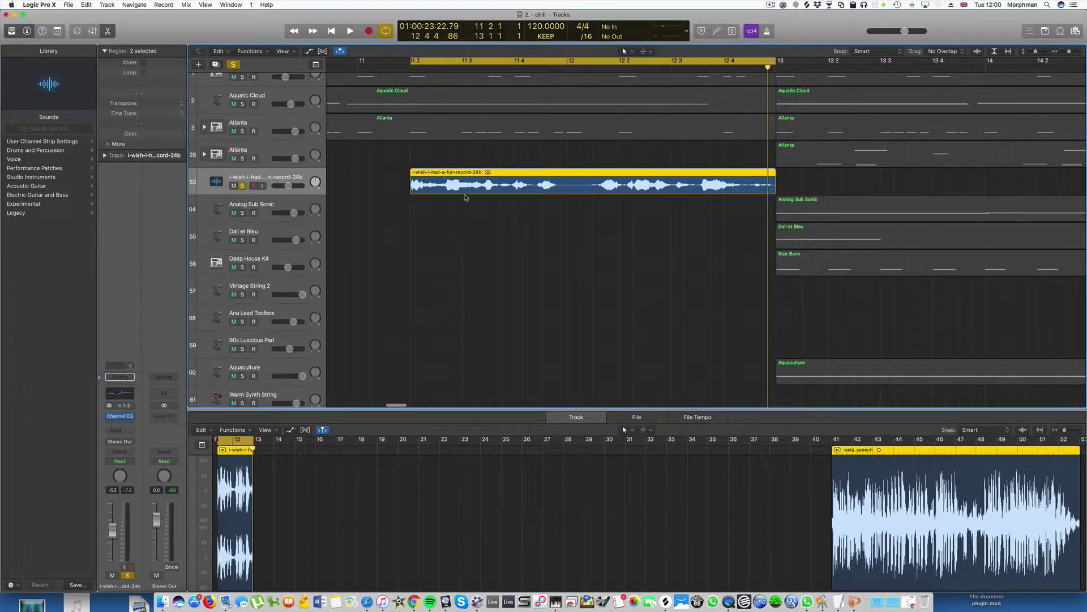
- Cut the speech region into nine slices with the Scissors tool, audition, and select all nine
key(t)
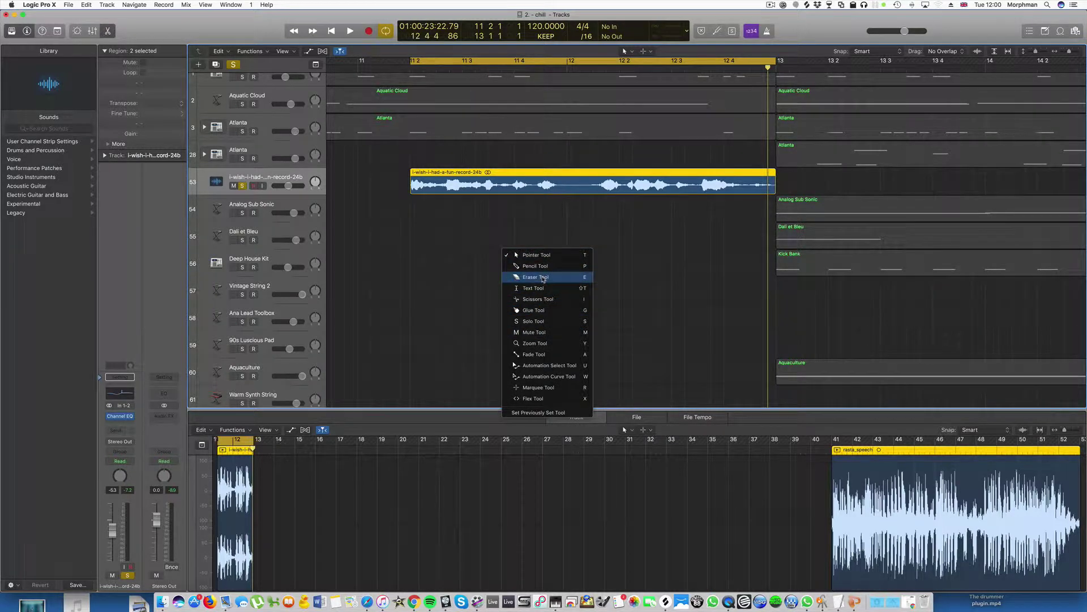
click(538, 299)
drag(439, 188, 701, 190)
key(space)
key(space)
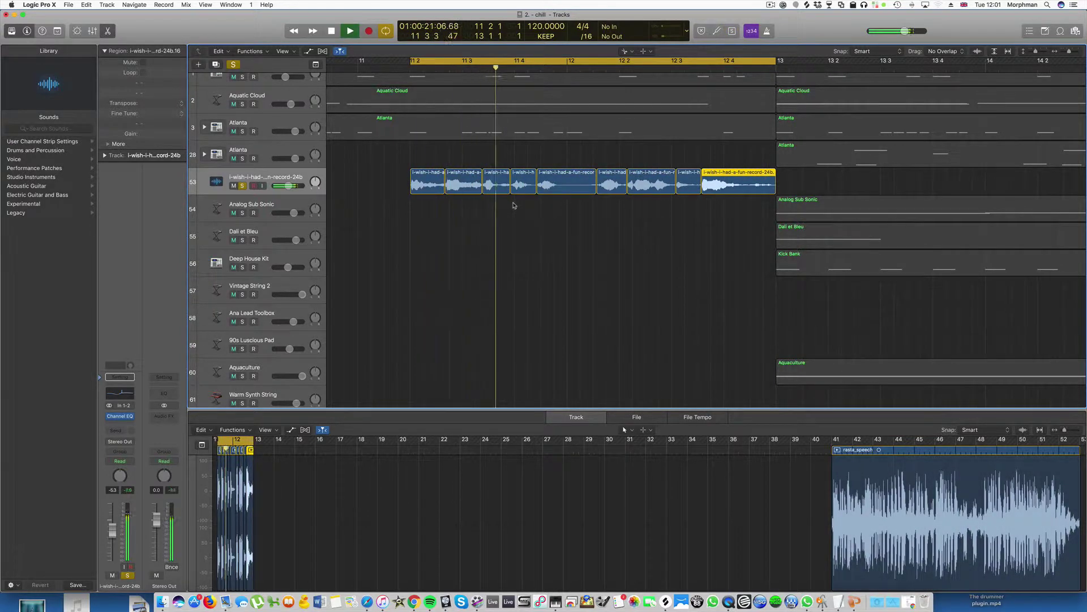
key(space)
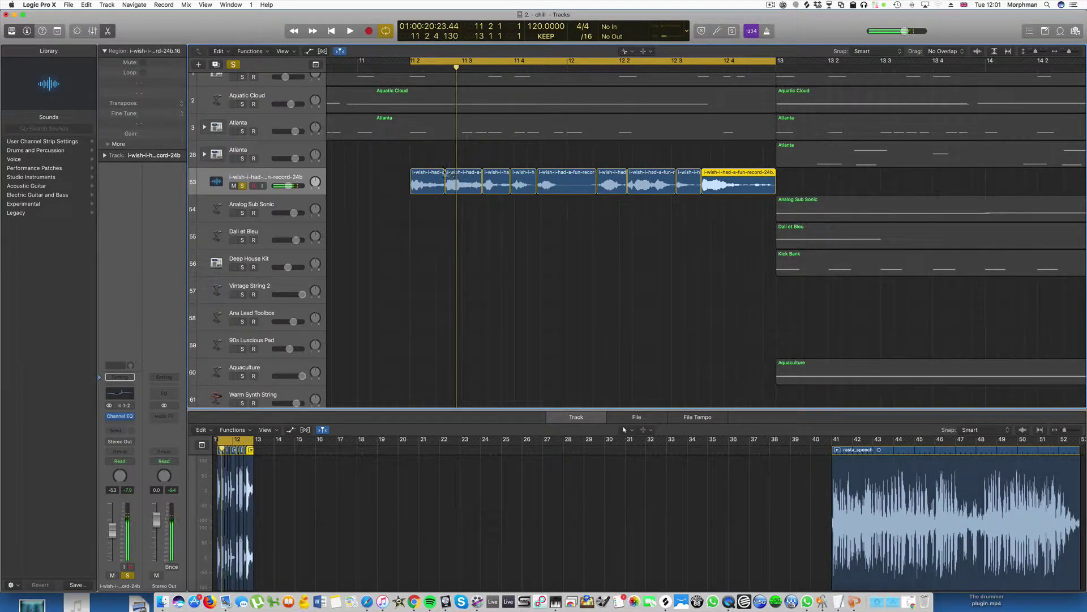
key(space)
key(space)
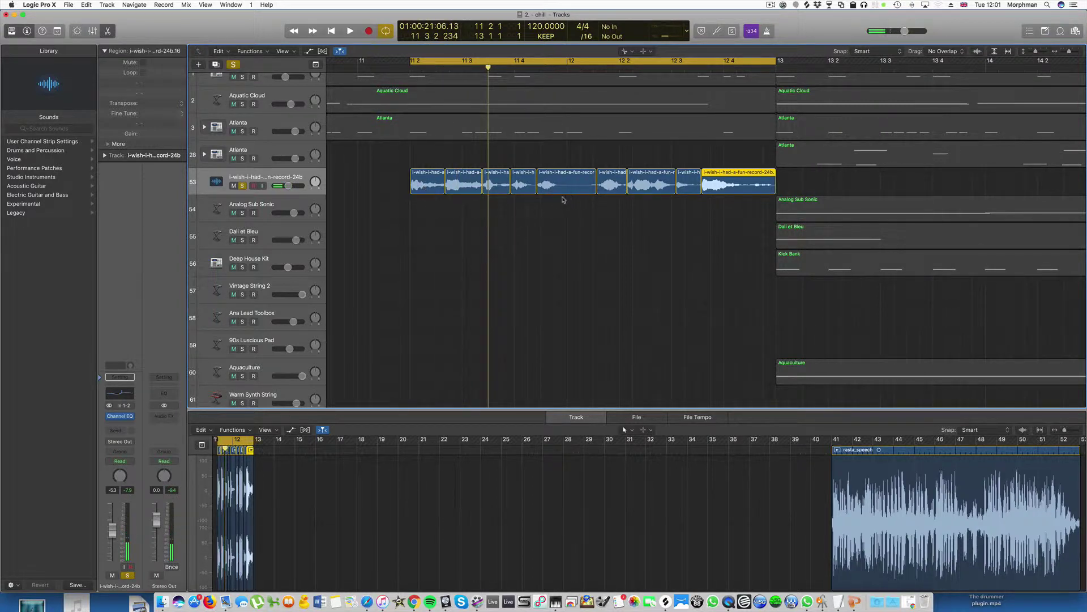
drag(349, 175, 777, 181)
- Convert the slices to a new sampler track, one zone per region, starting at C3
right_click(428, 172)
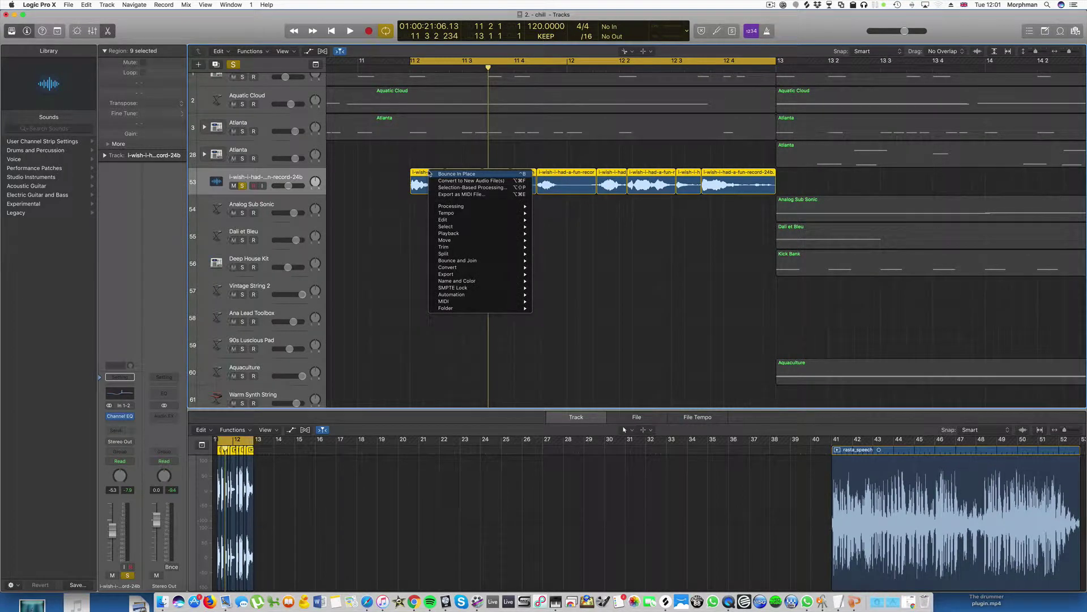
mouse_move(484, 267)
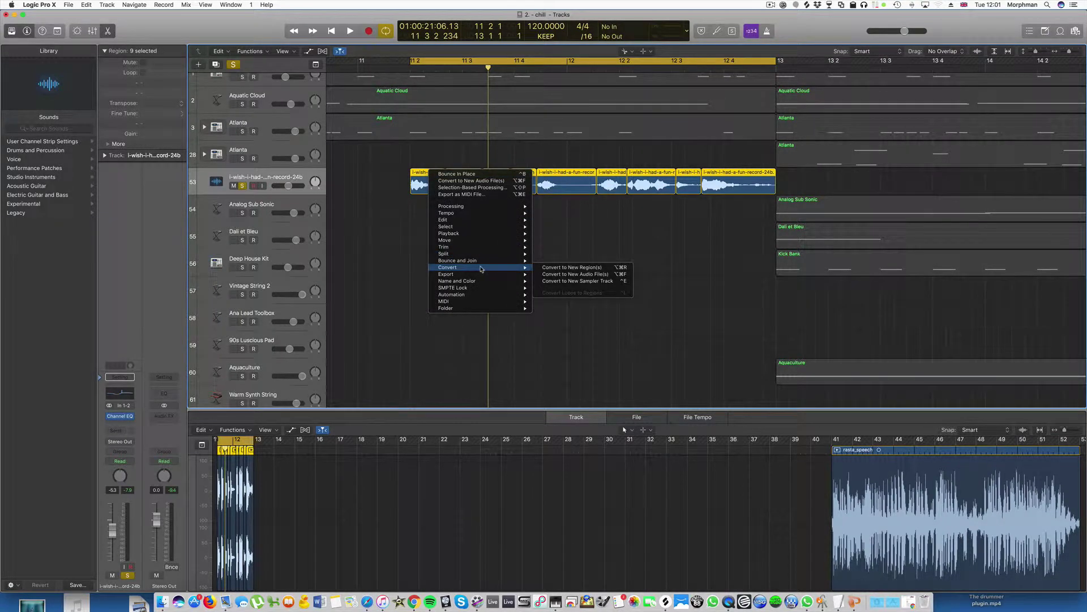
click(566, 281)
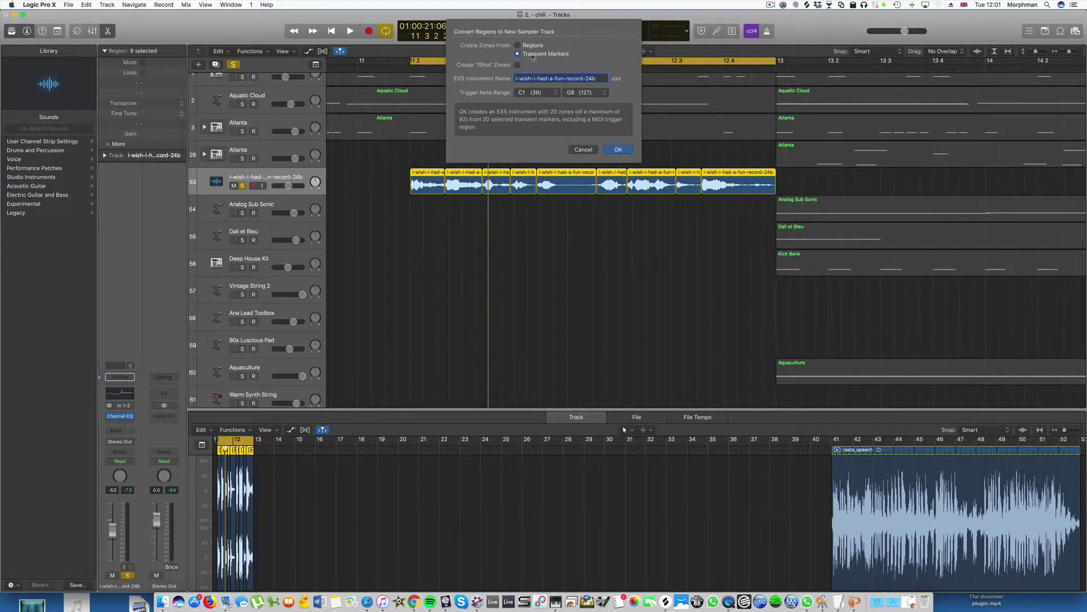
click(518, 45)
click(535, 92)
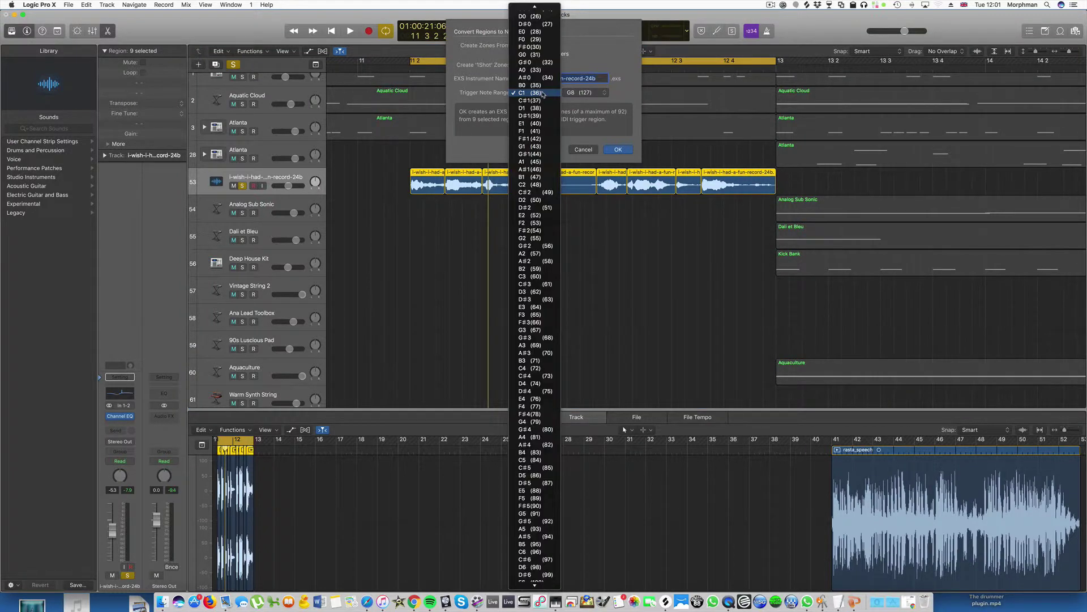
click(532, 276)
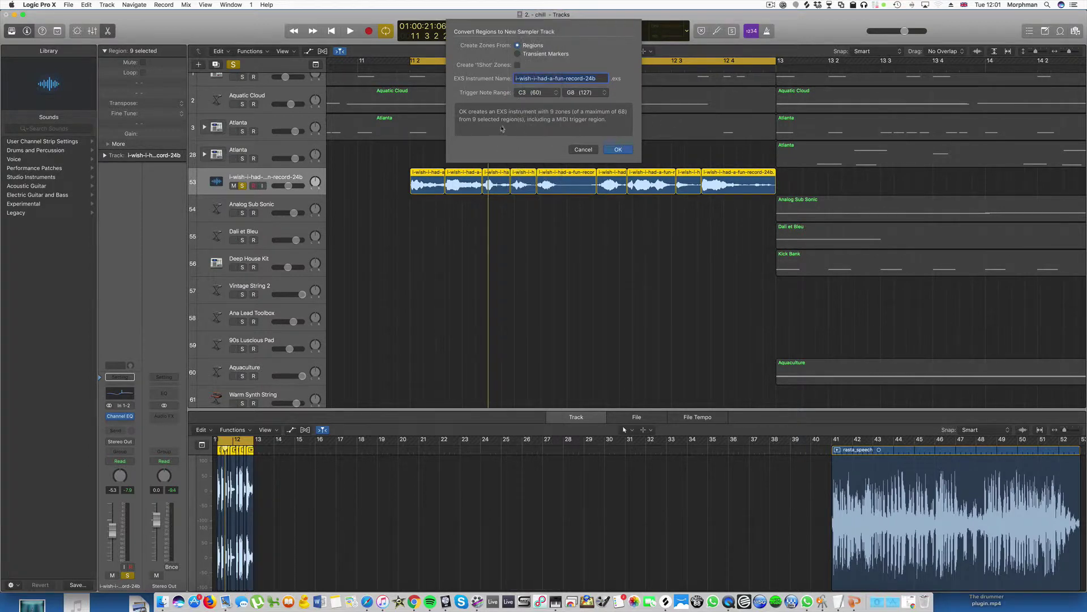
click(619, 150)
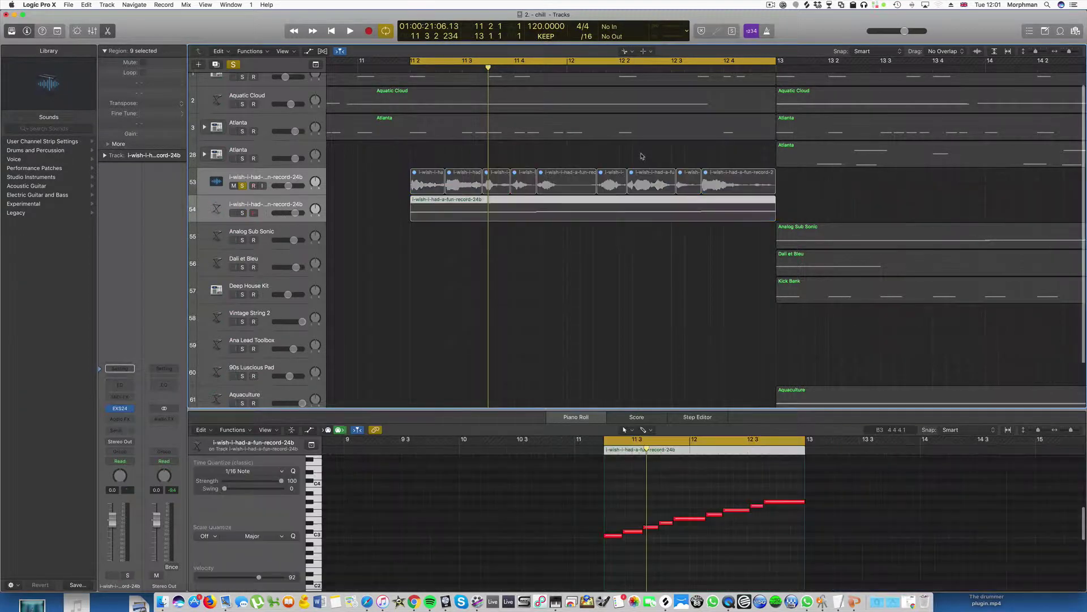
- Solo the new sampler track 54 and audition its rising notes up to E3
click(614, 536)
click(242, 213)
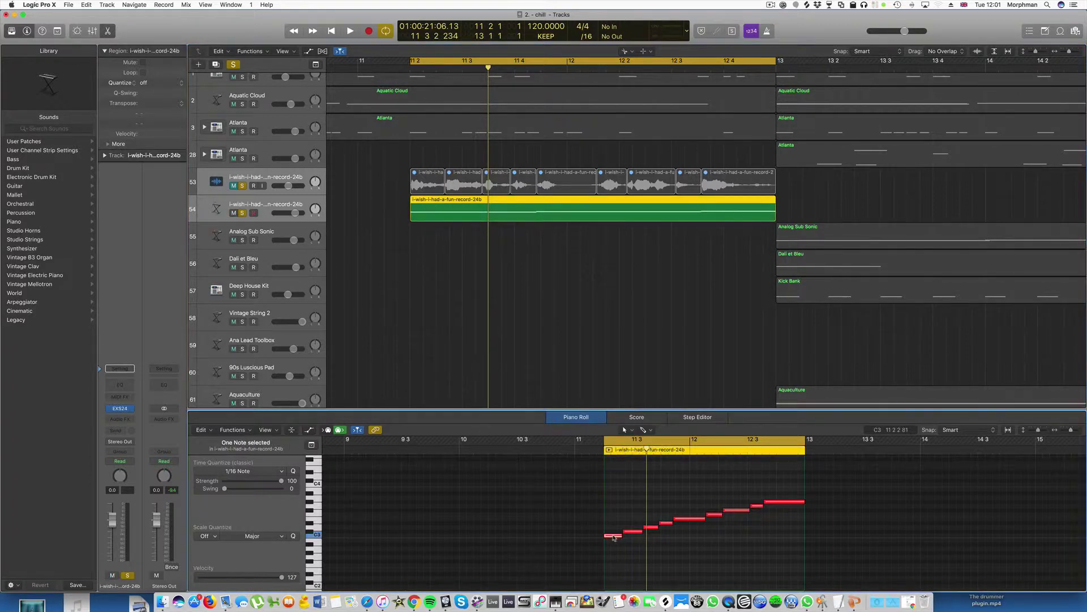
click(633, 531)
click(652, 527)
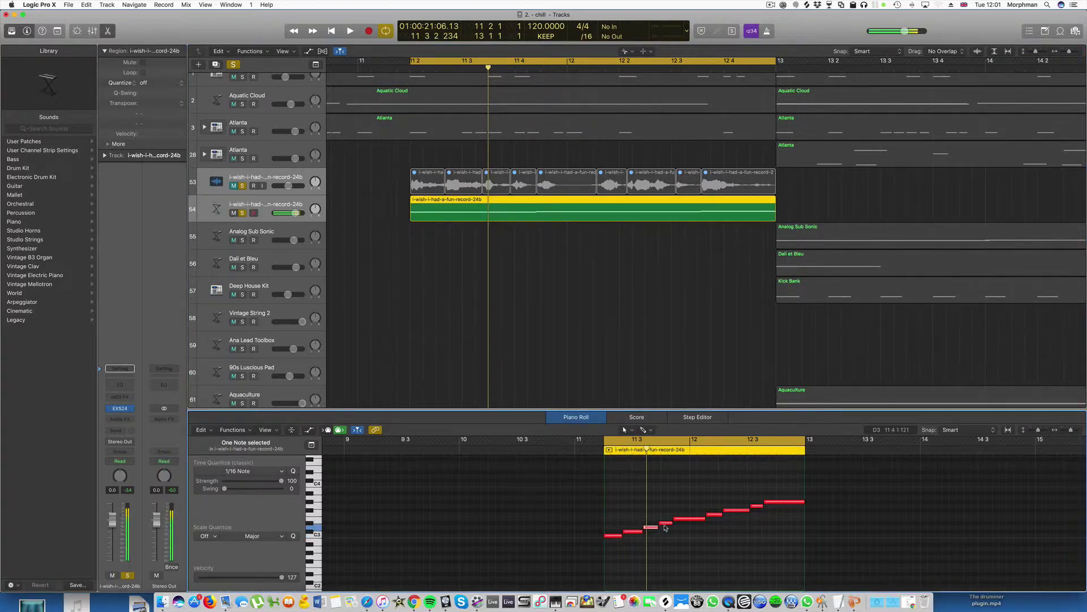
click(665, 522)
click(685, 519)
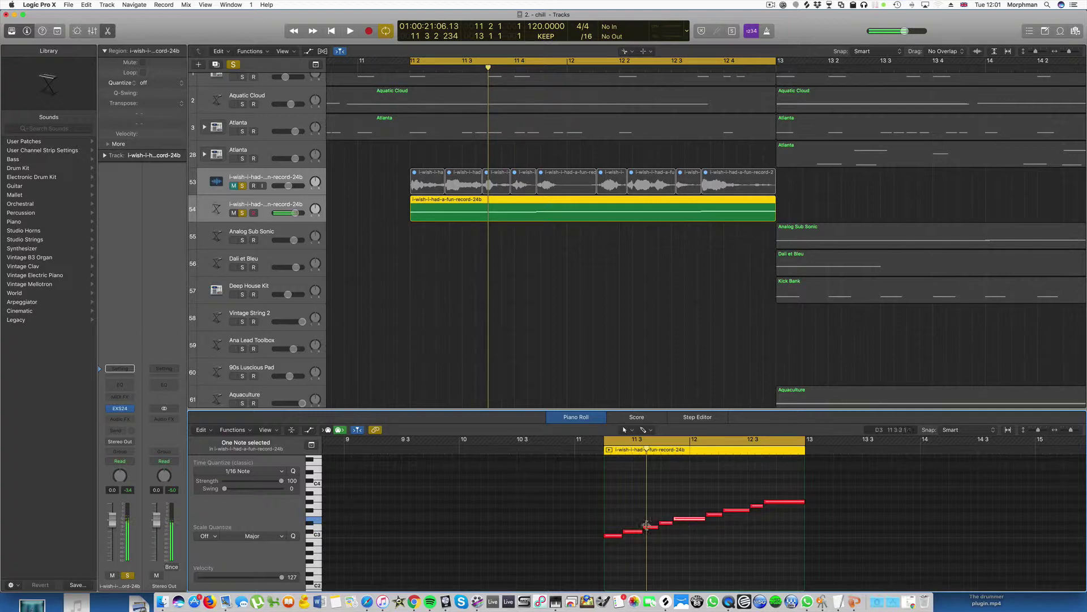
click(120, 409)
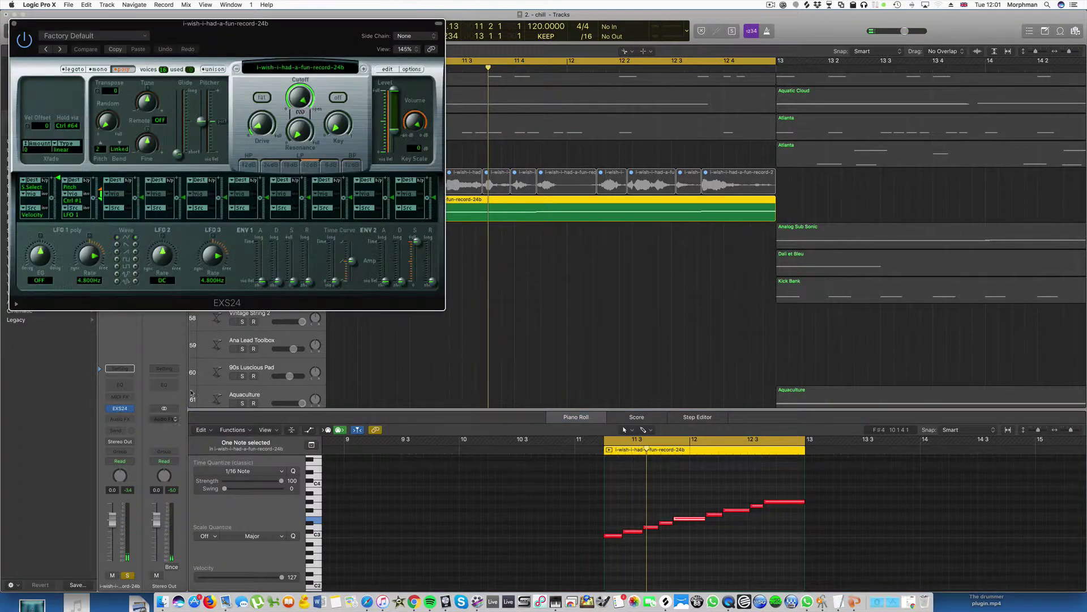
click(386, 69)
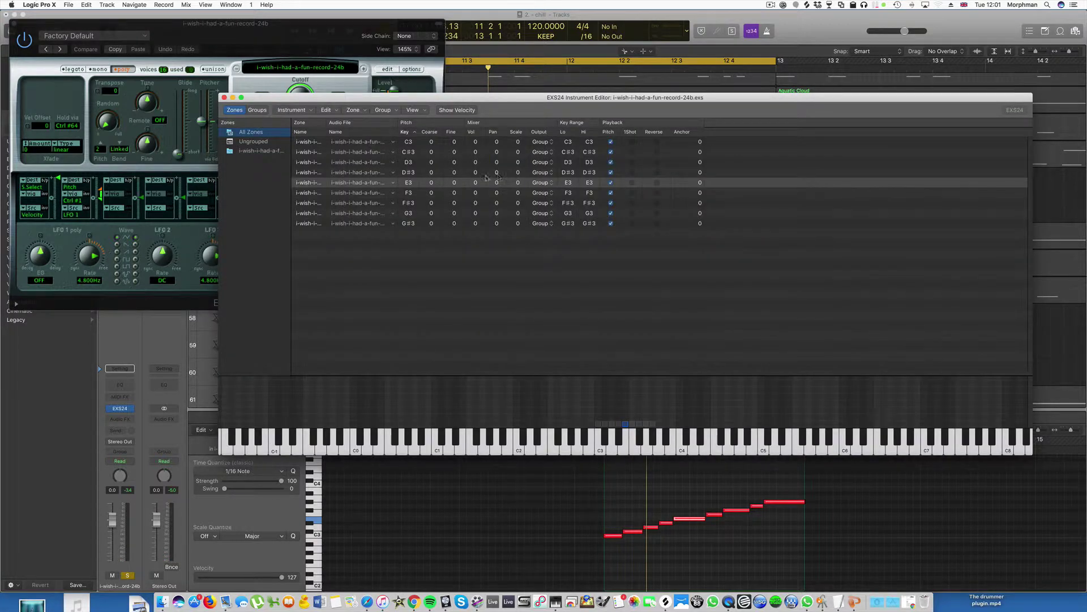
key(space)
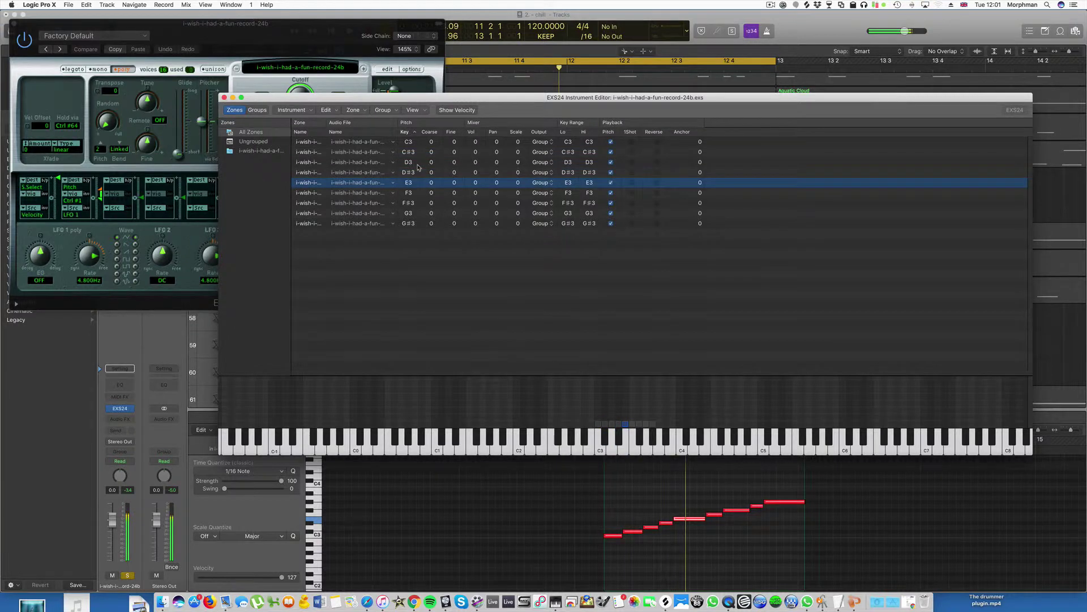
click(394, 184)
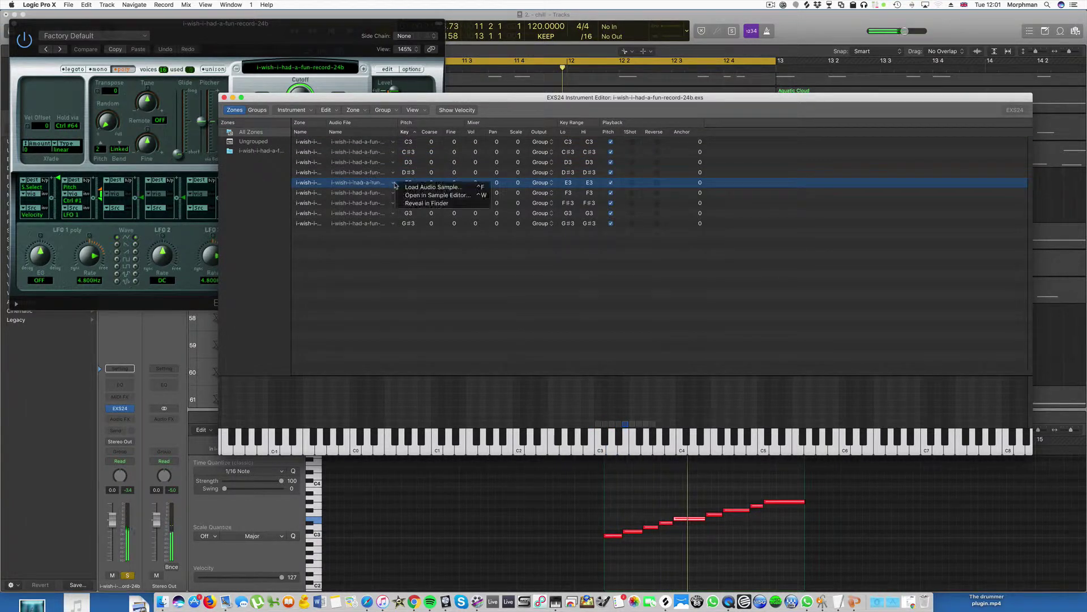
click(440, 195)
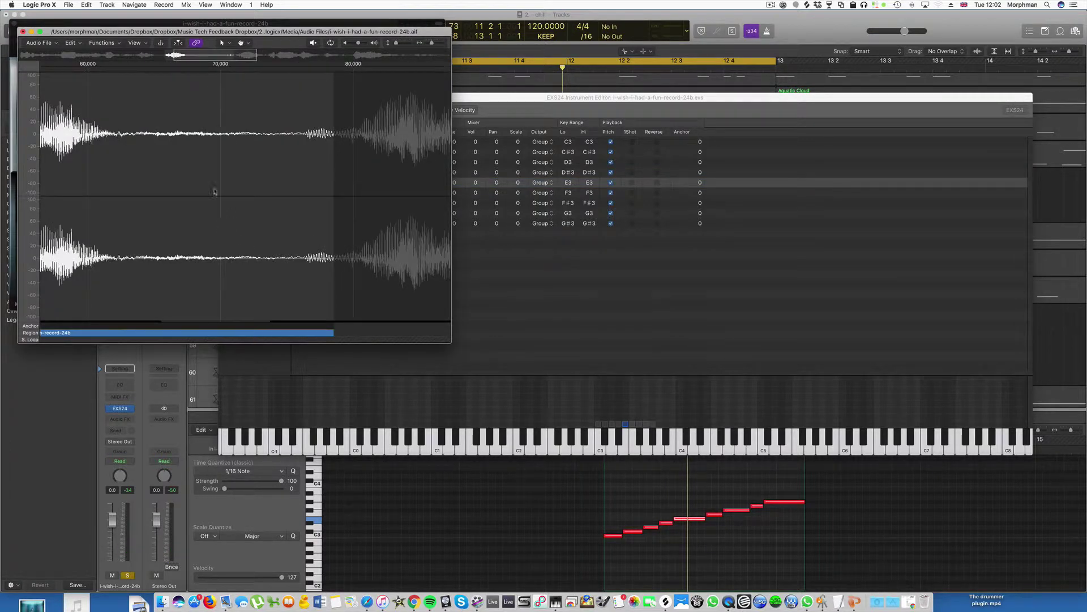
click(311, 43)
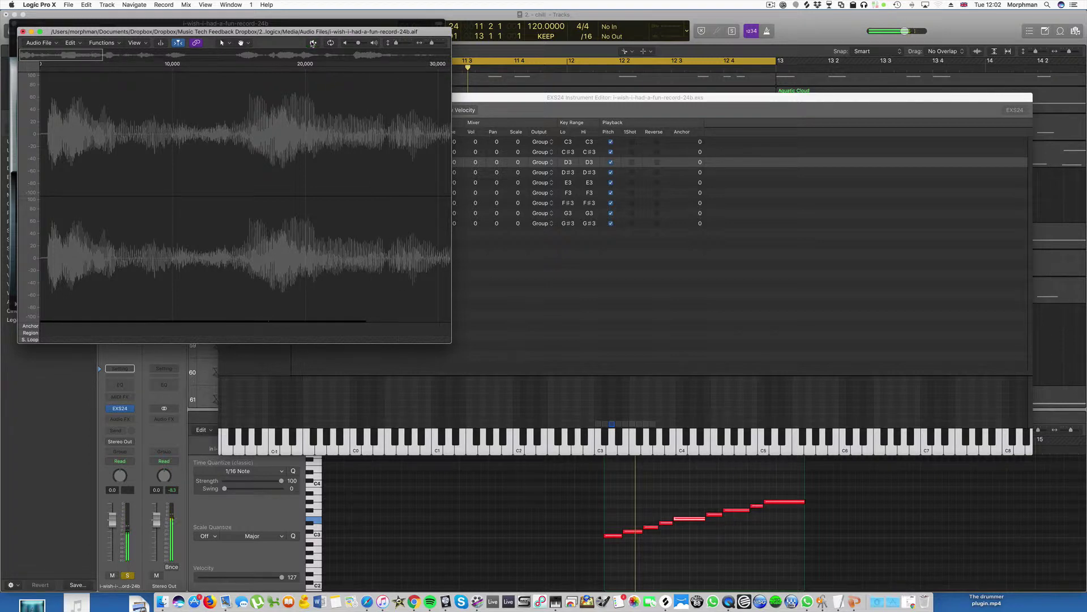
click(574, 264)
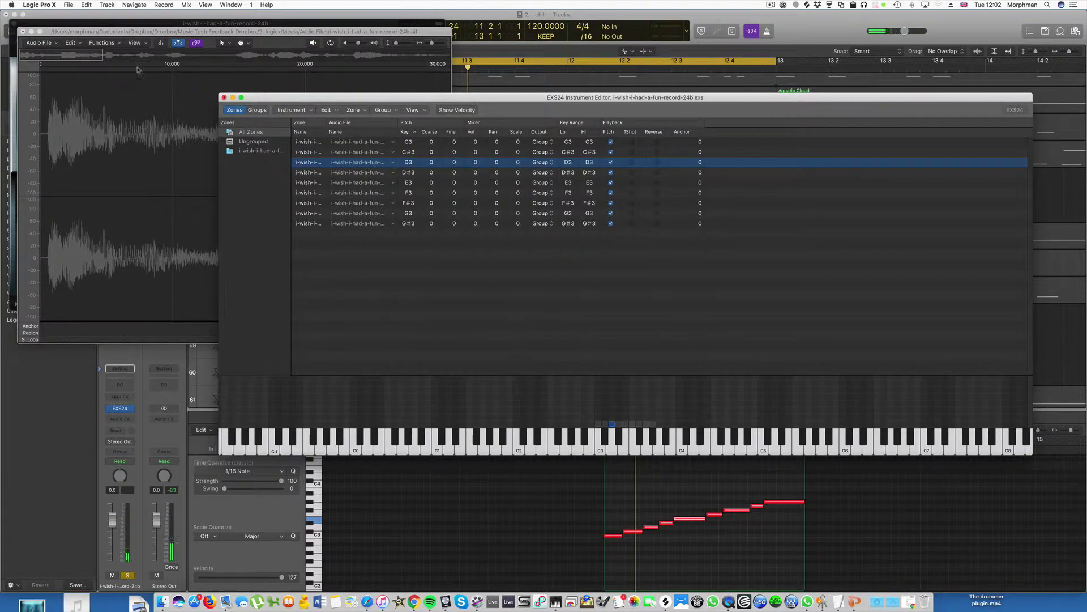
click(24, 31)
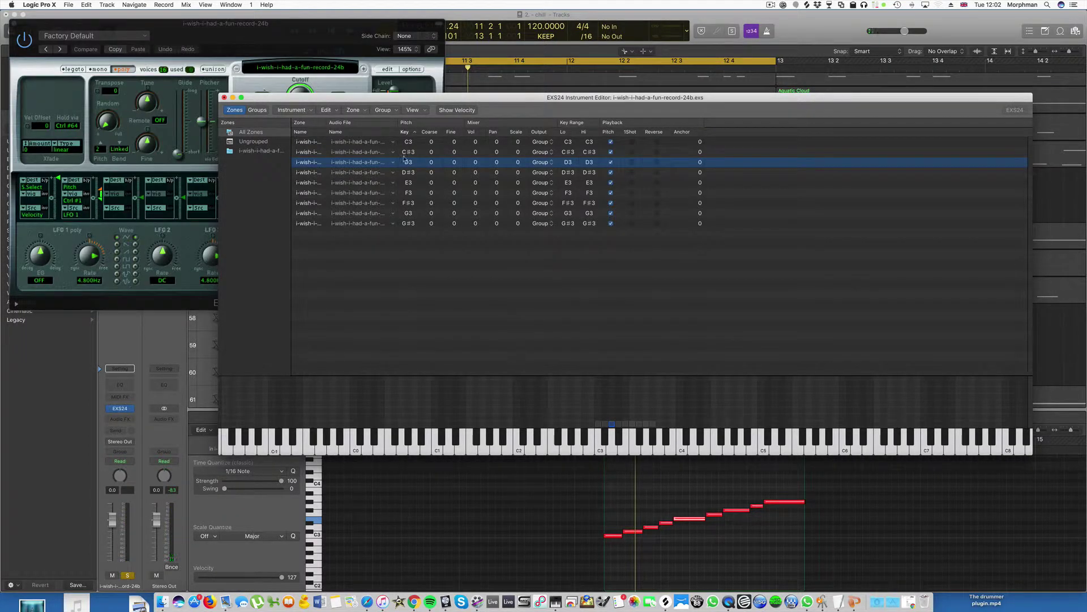
click(637, 531)
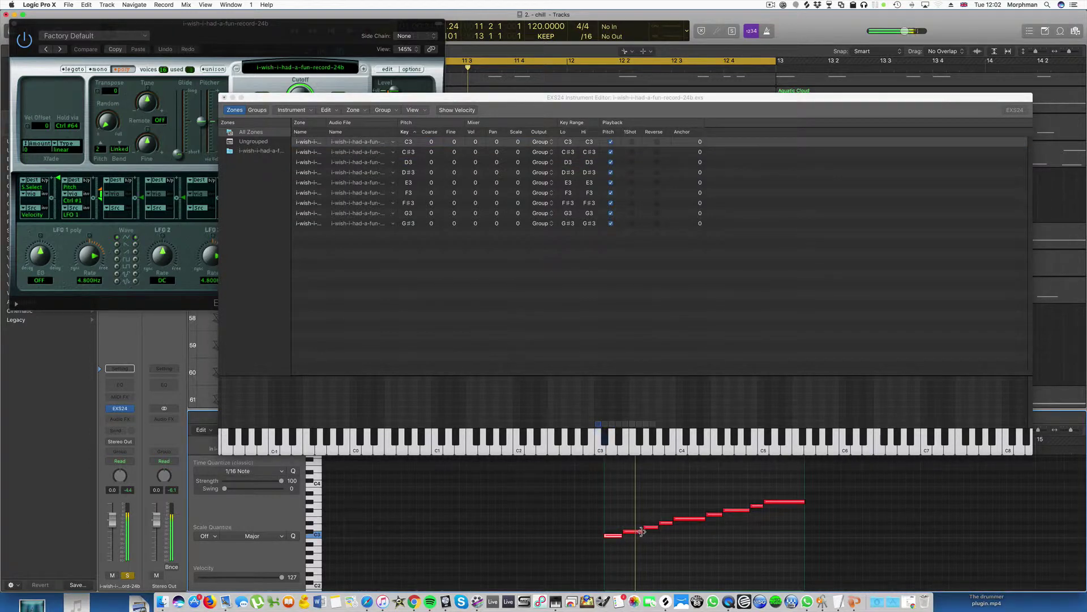
click(652, 528)
click(669, 523)
click(684, 520)
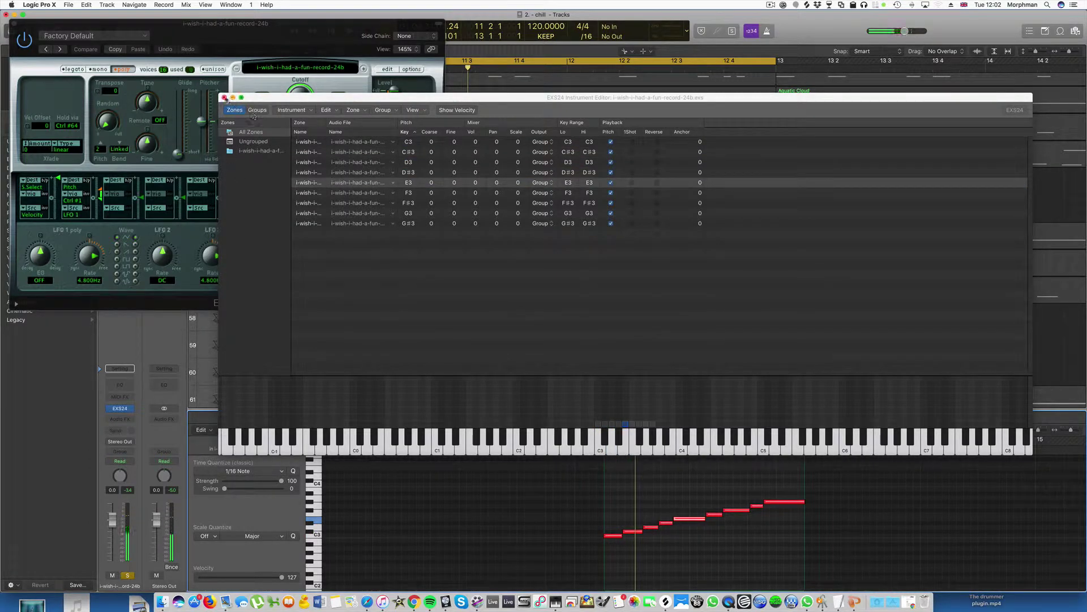
click(224, 97)
click(695, 145)
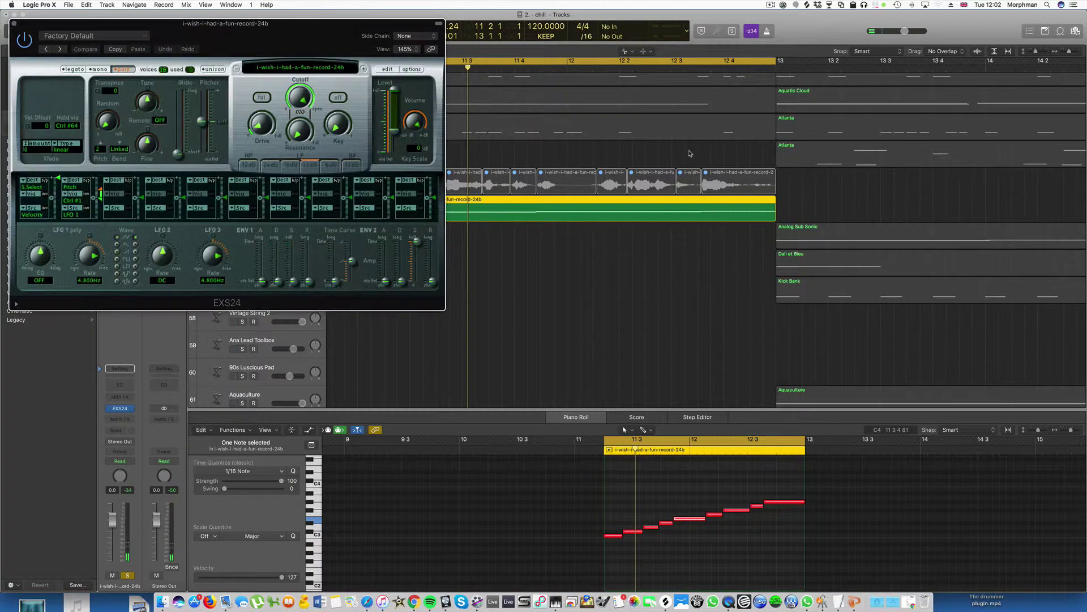
click(16, 25)
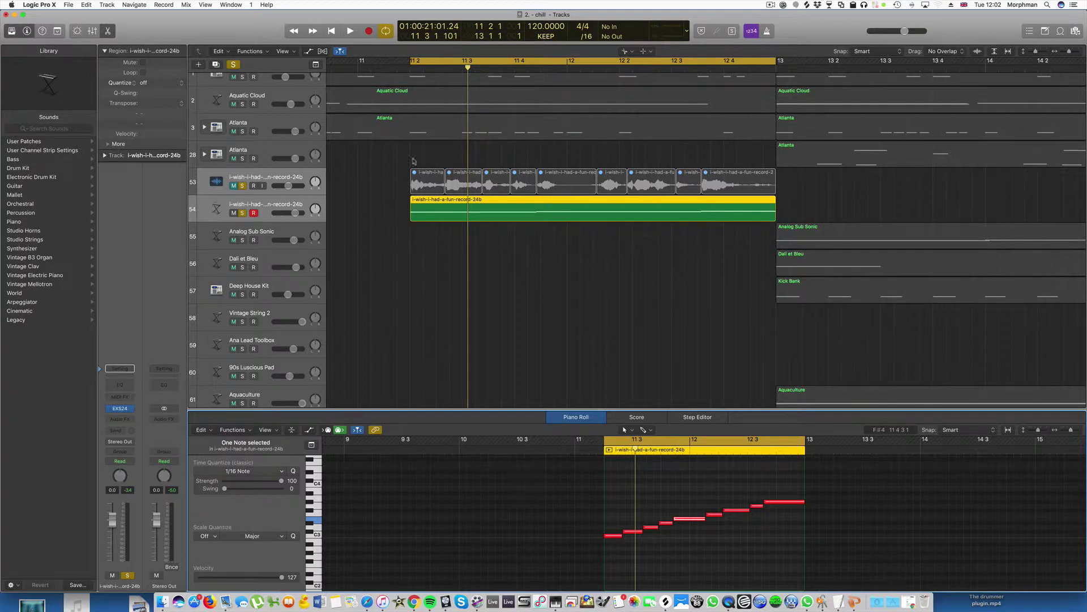
- Unmute the nine speech slices and tracks 53 and 54, and clear both solos
click(734, 183)
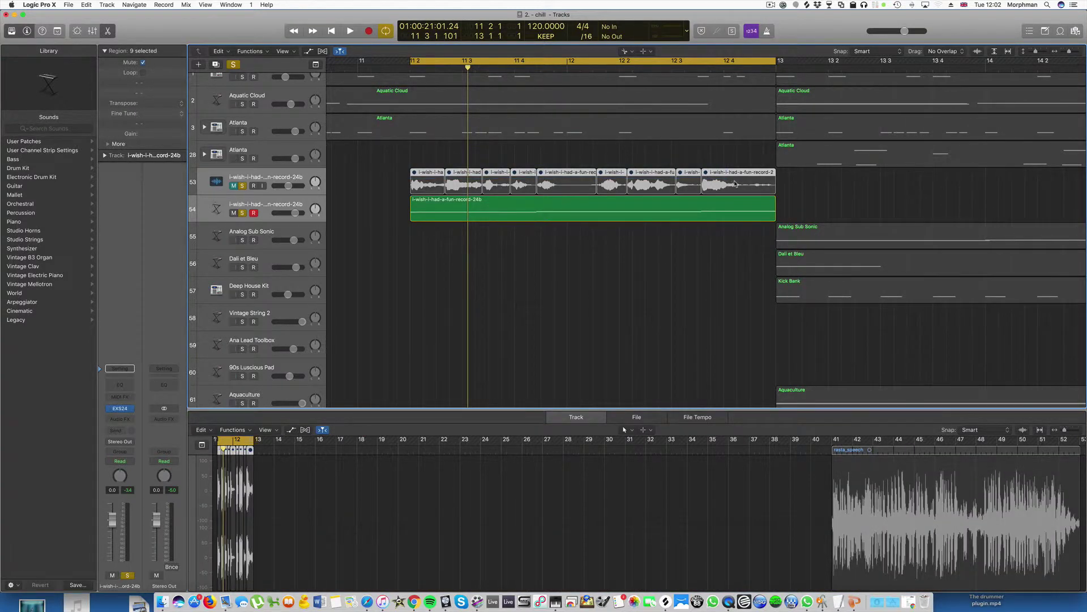
key(ctrl+m)
click(232, 186)
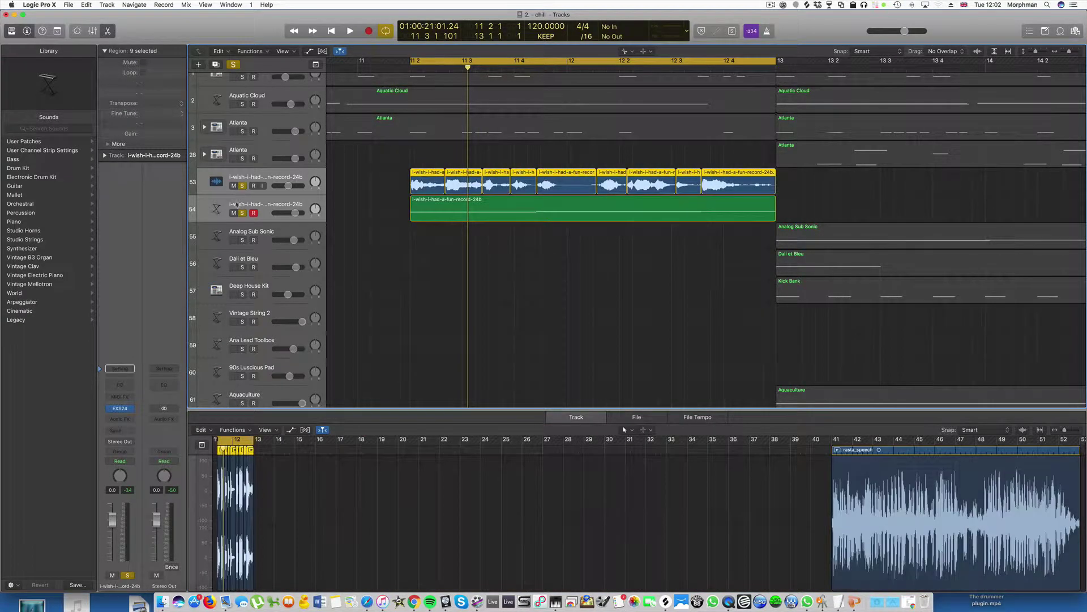
drag(242, 213, 241, 187)
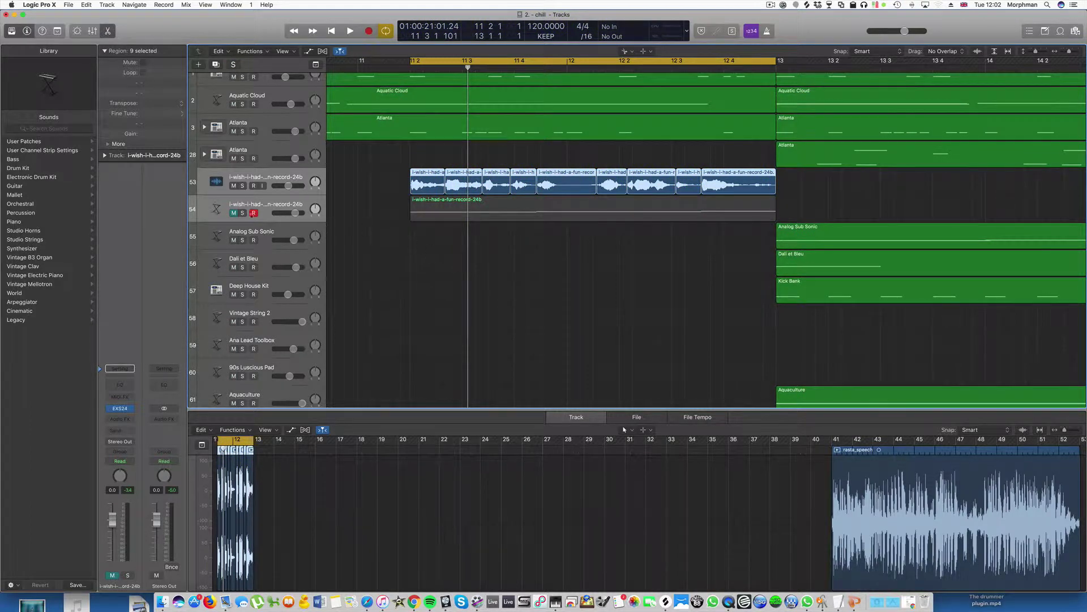
click(233, 212)
- Mute track 54's MIDI region without splitting it, turn Cycle off, and zoom out
click(494, 213)
key(super+t)
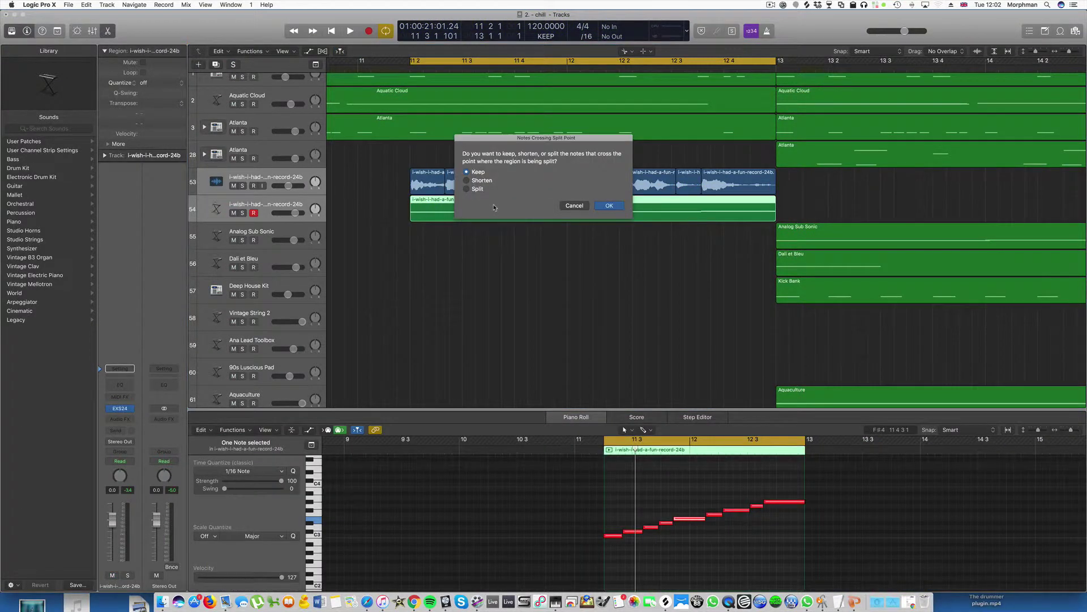
click(574, 206)
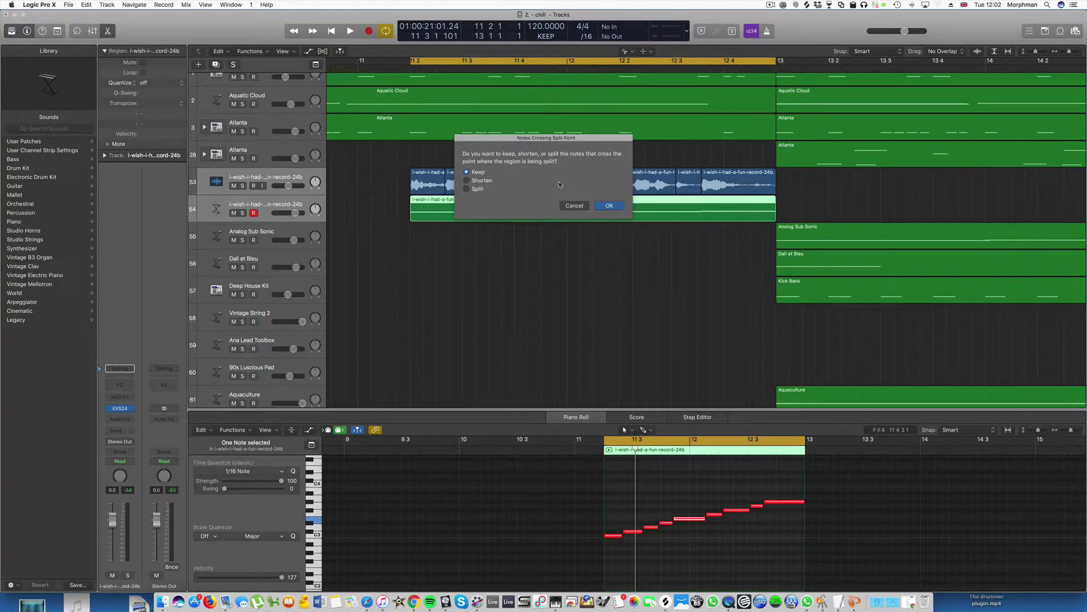
click(568, 206)
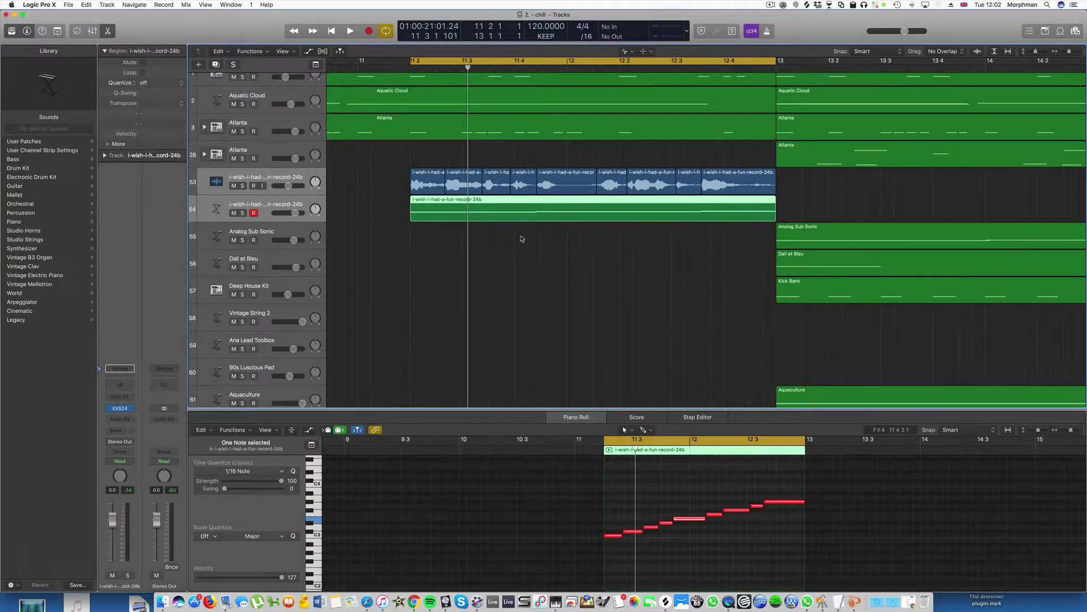
key(ctrl+m)
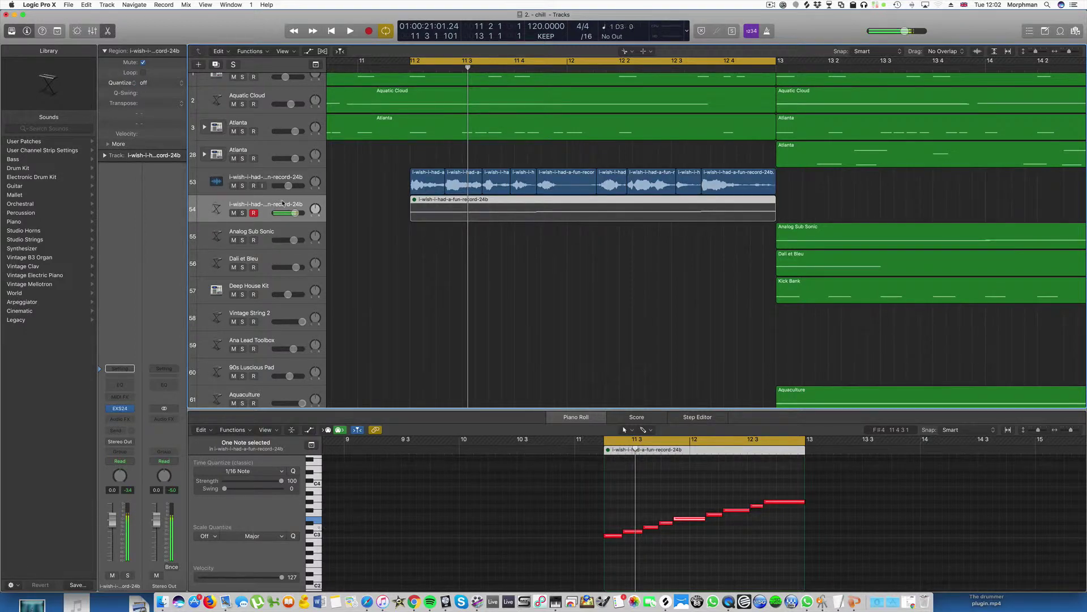
click(507, 64)
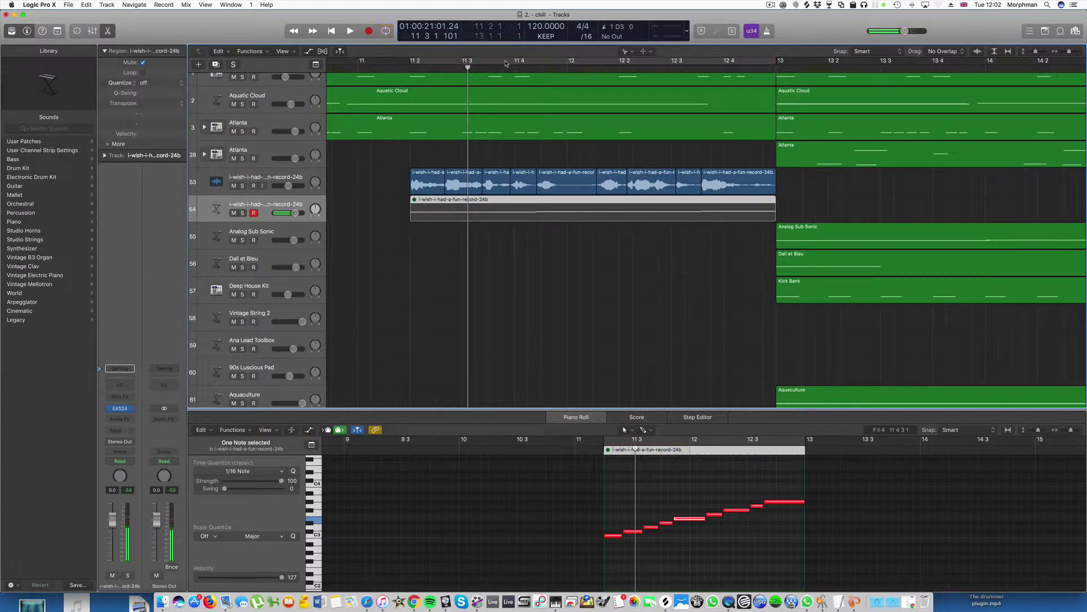
key(super+Left)
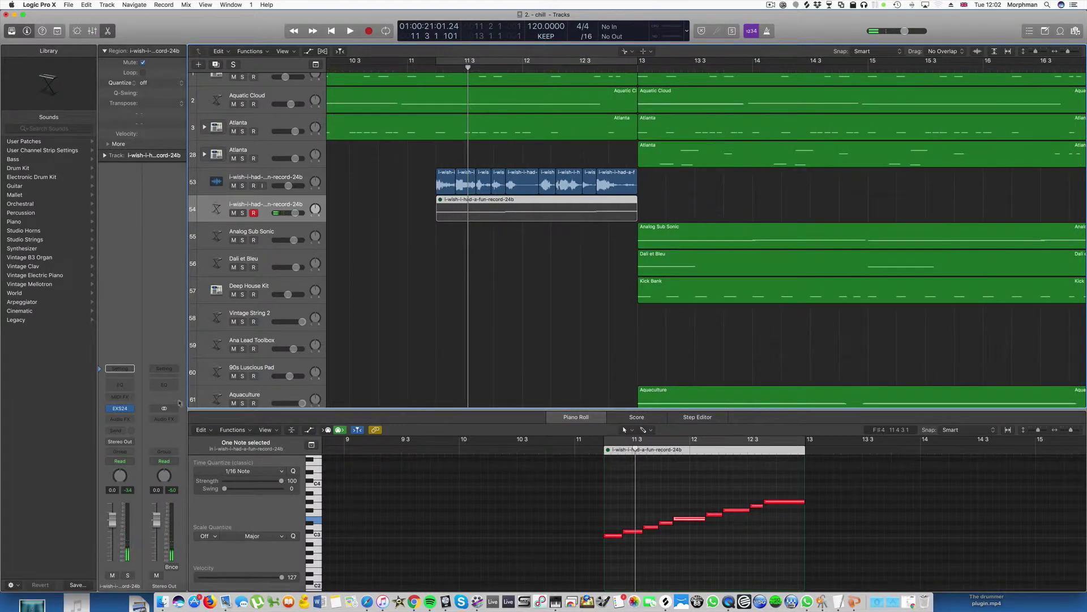
click(130, 420)
- Insert a stereo Echo on track 54's sampler and play from around bar 11
mouse_move(119, 475)
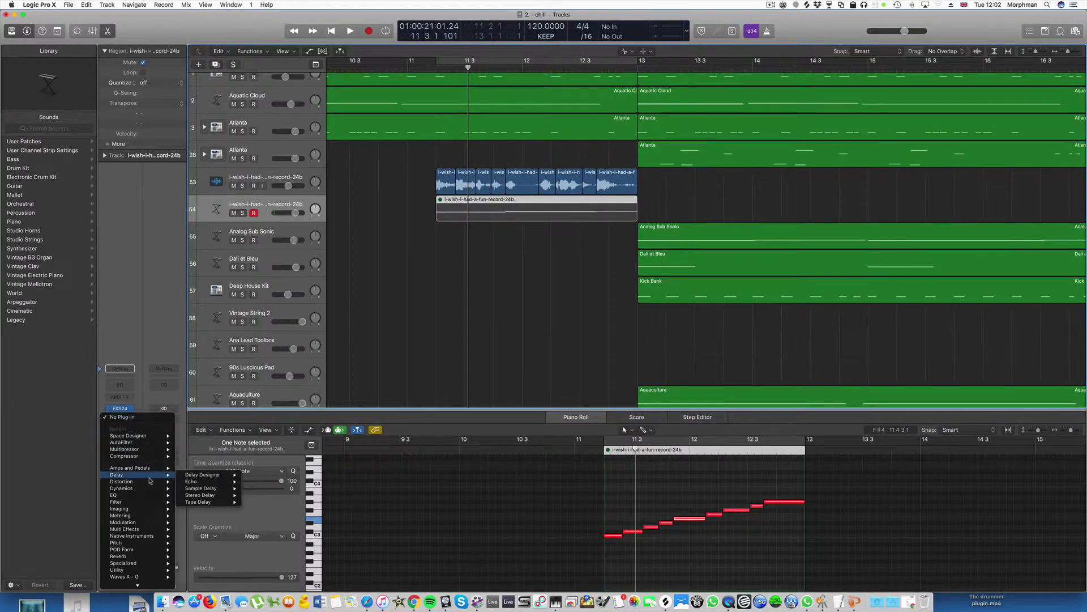
mouse_move(204, 482)
click(259, 481)
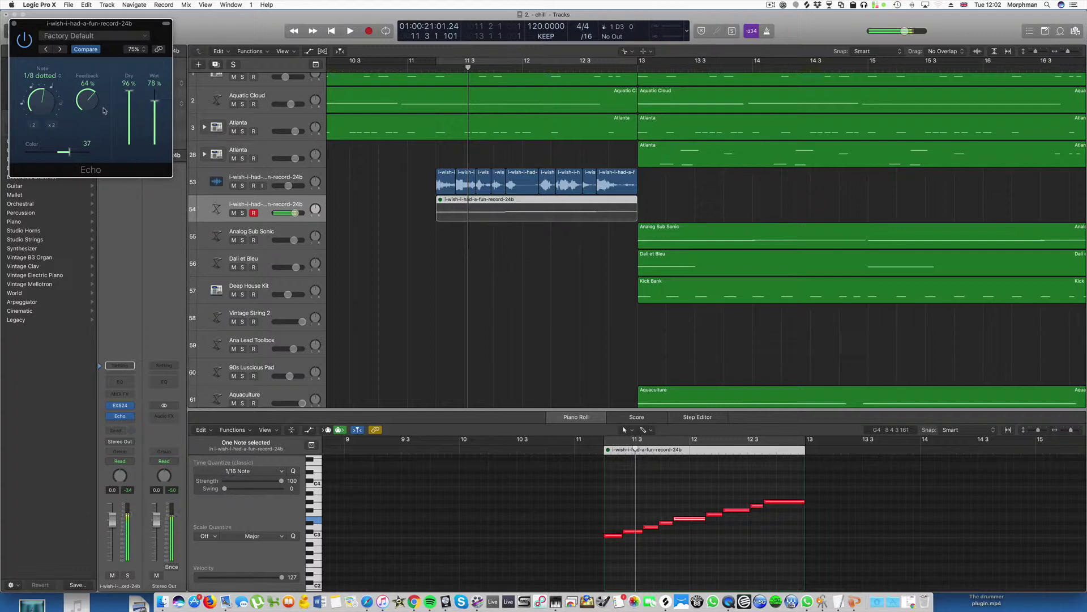
click(419, 70)
key(space)
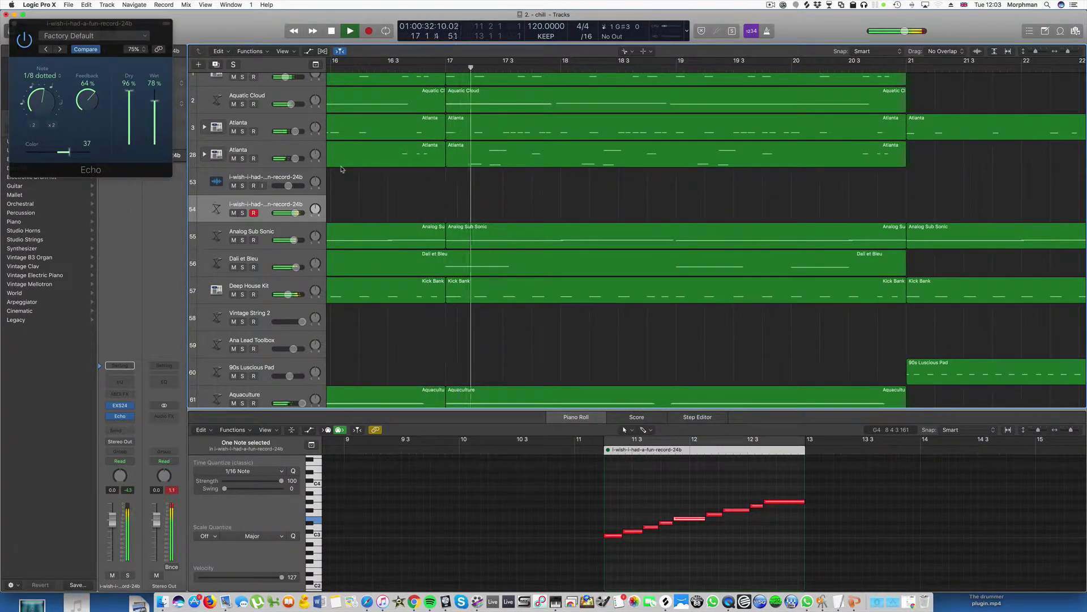
- Stop playback, zoom out, and restart playback from bar 12
key(space)
scroll(428, 157, down, 10)
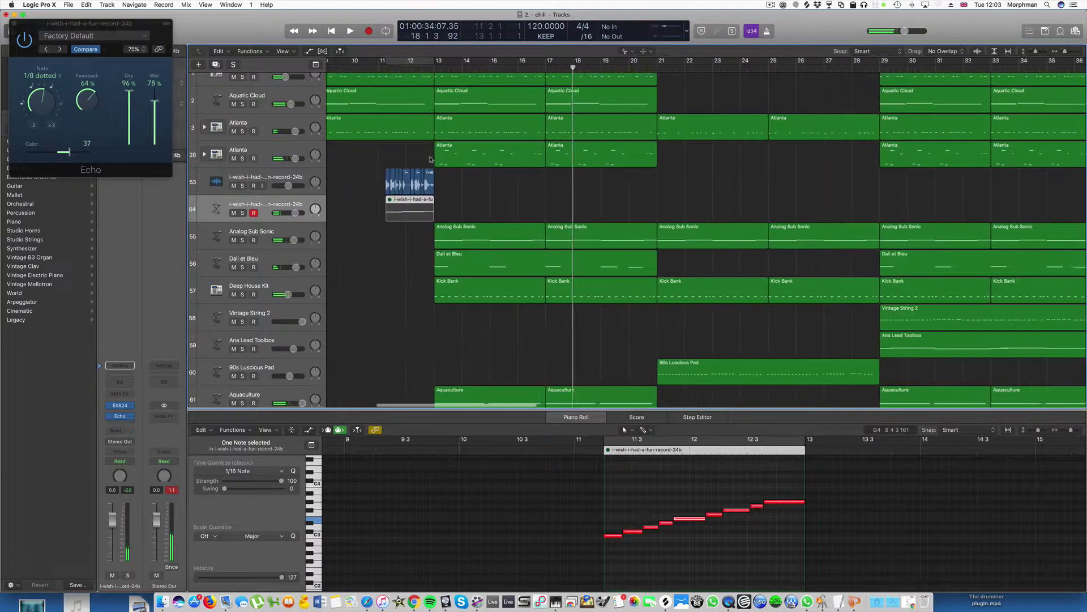
scroll(431, 159, up, 2)
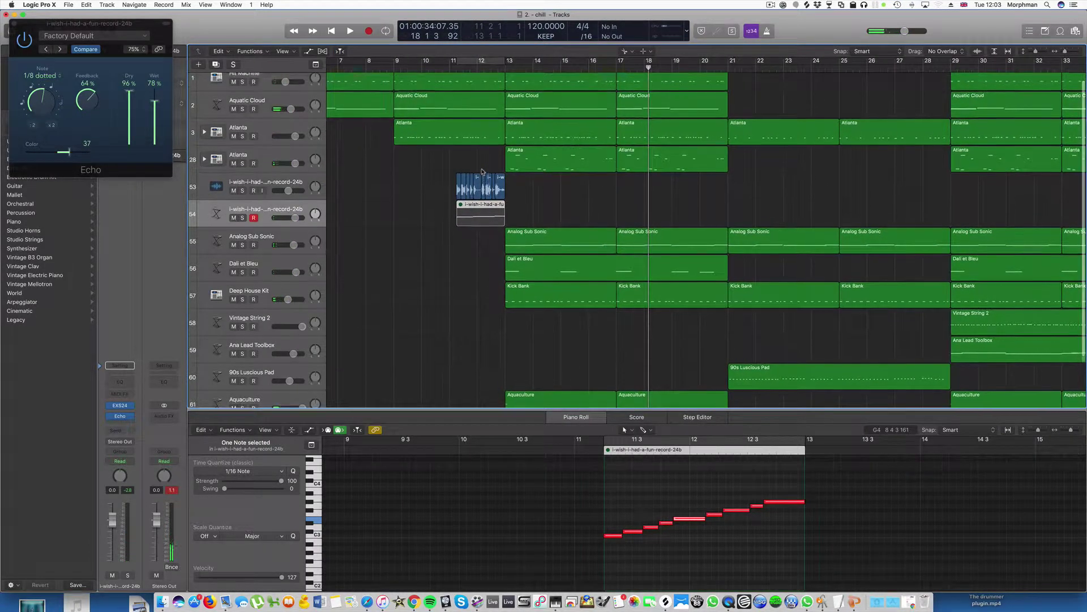
scroll(482, 171, down, 6)
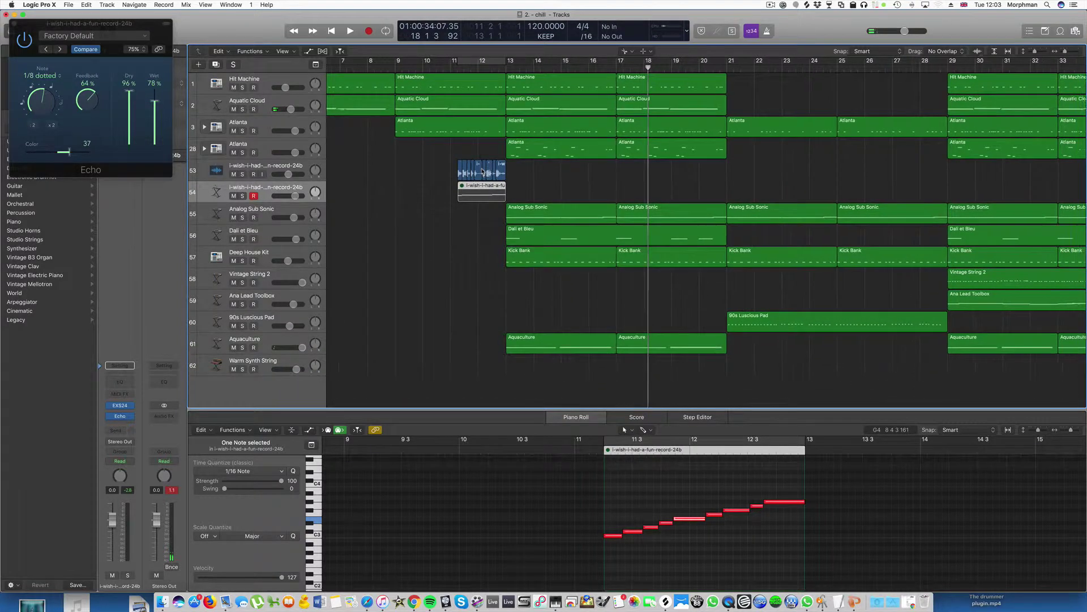
scroll(482, 171, down, 2)
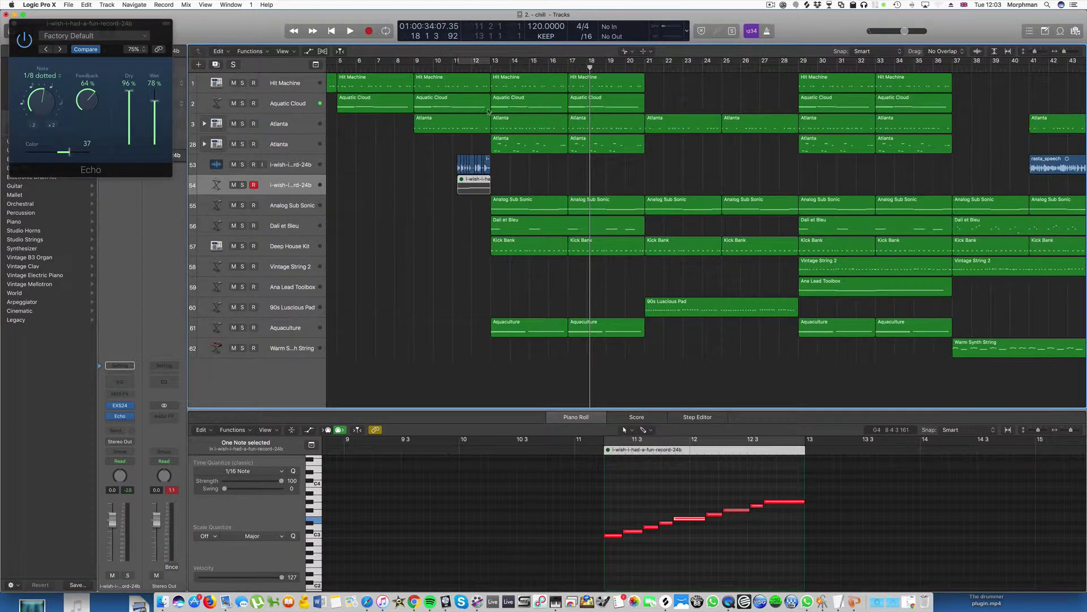
click(481, 69)
key(space)
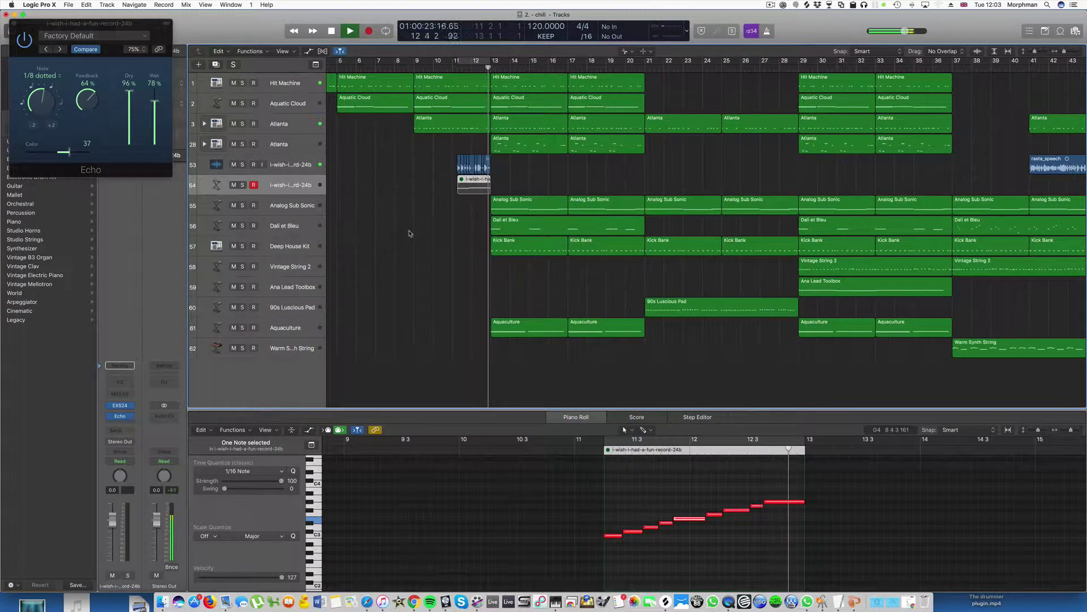
- Briefly solo Dali et Bleu, then solo Aquaculture and show its regions in the piano roll
click(242, 225)
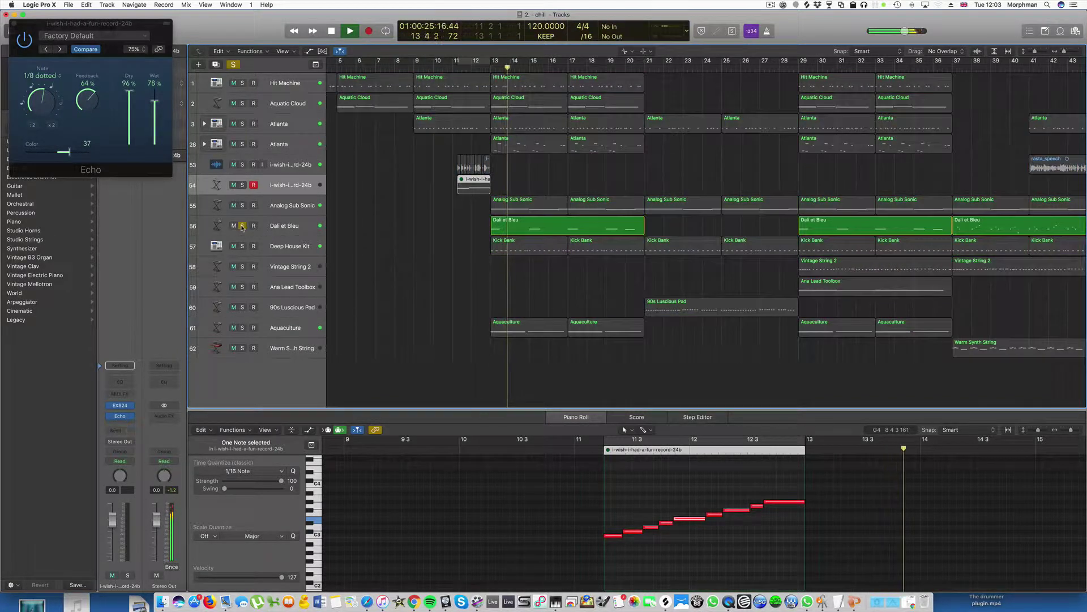
click(243, 226)
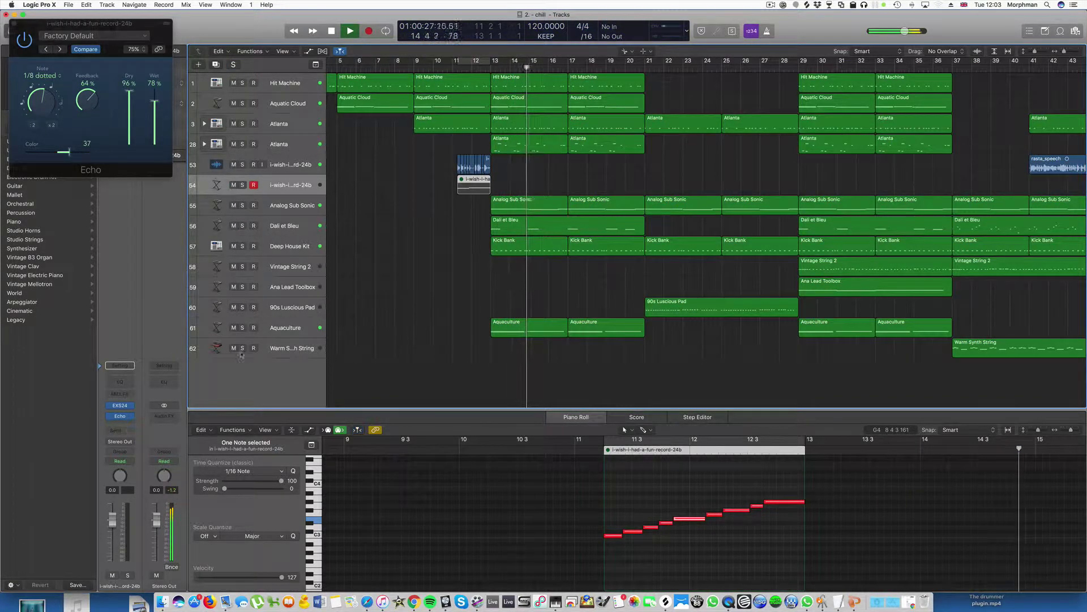
click(243, 327)
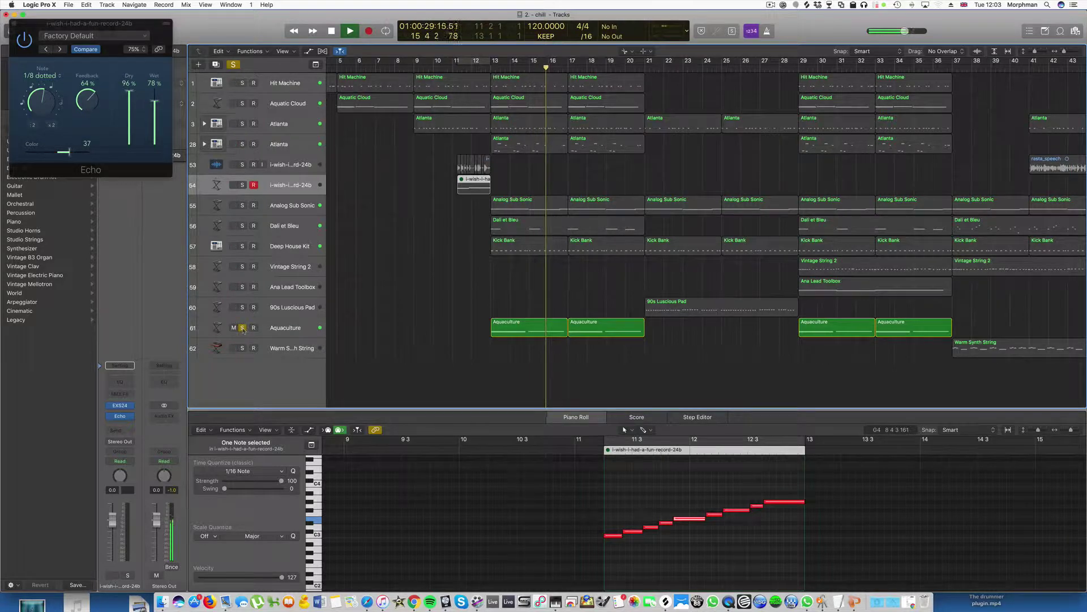
click(279, 328)
- Insert a stereo AutoFilter on the Aquaculture track
key(space)
click(130, 420)
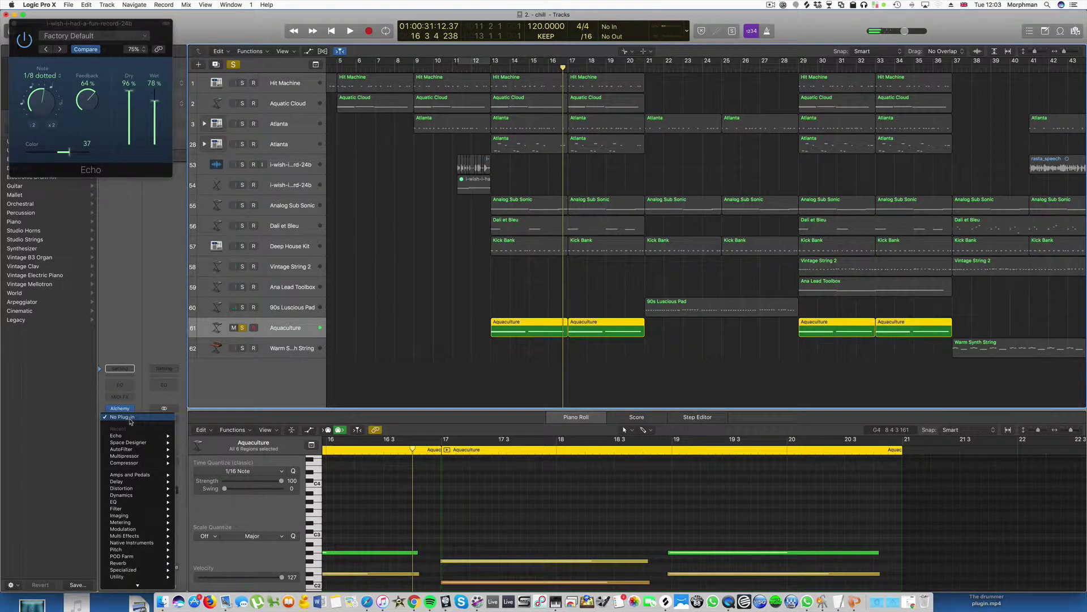
mouse_move(153, 522)
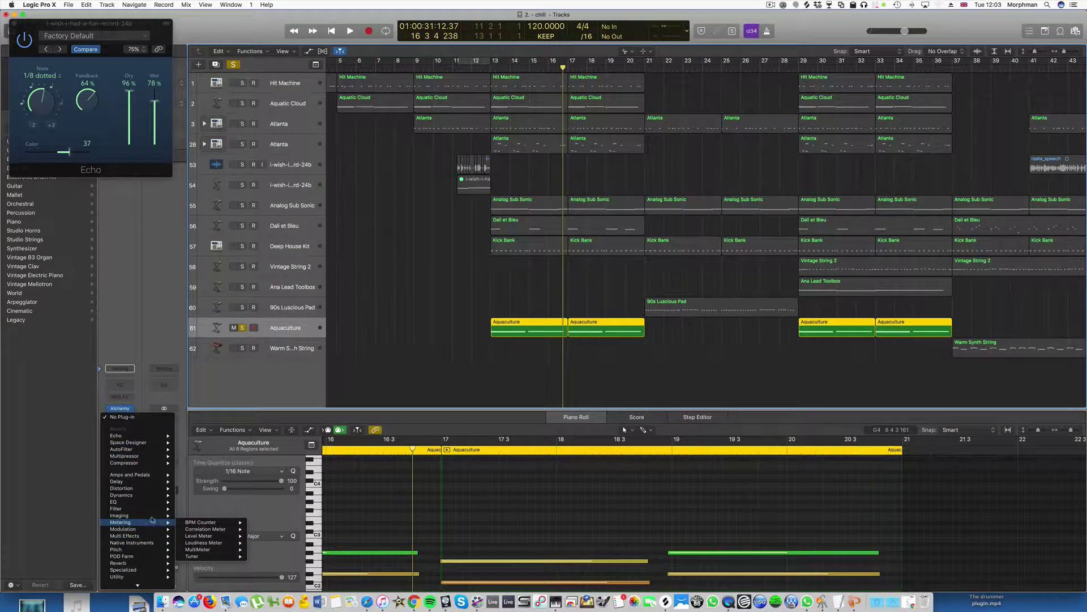
mouse_move(211, 510)
click(283, 509)
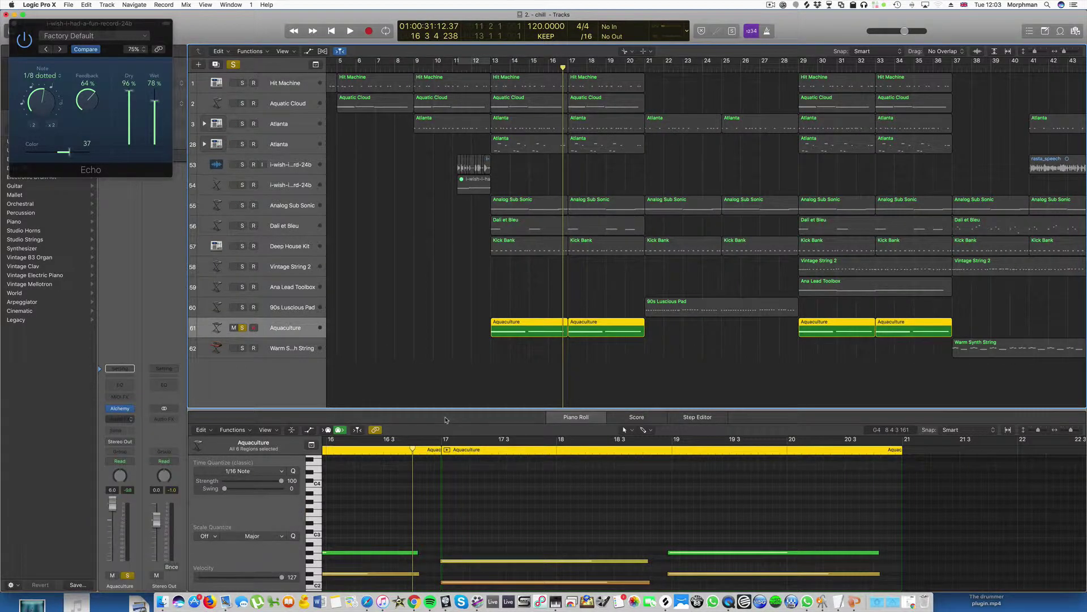
drag(349, 35, 835, 62)
- Play from bar 12 while setting AutoFilter cutoff to 55%, envelope to 0% and resonance to 43%
click(486, 67)
key(space)
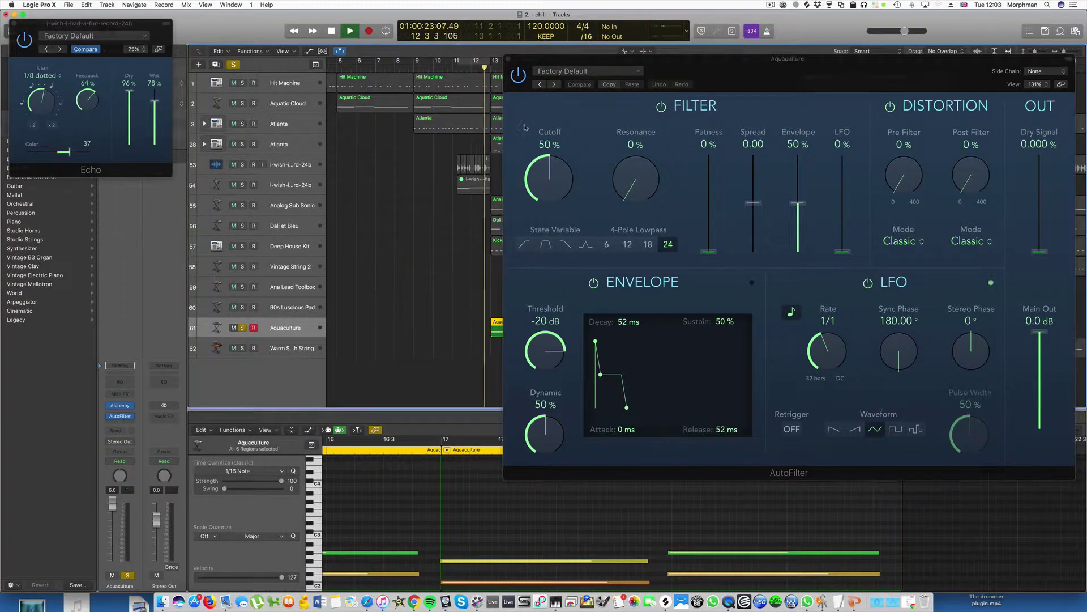
drag(553, 176, 553, 170)
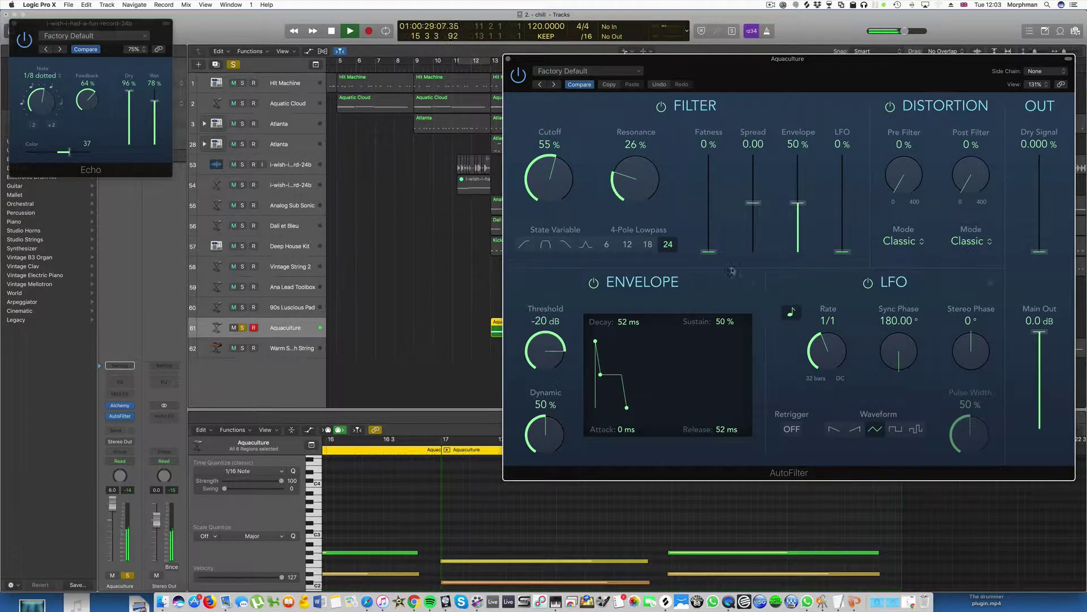
drag(807, 205, 806, 252)
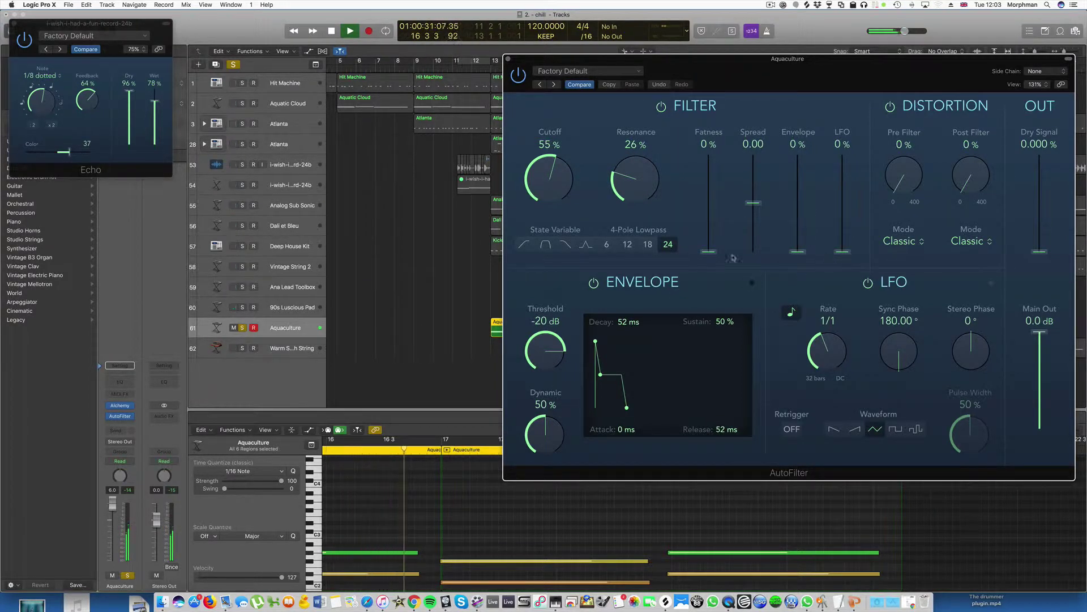
drag(644, 185, 643, 177)
drag(553, 179, 554, 196)
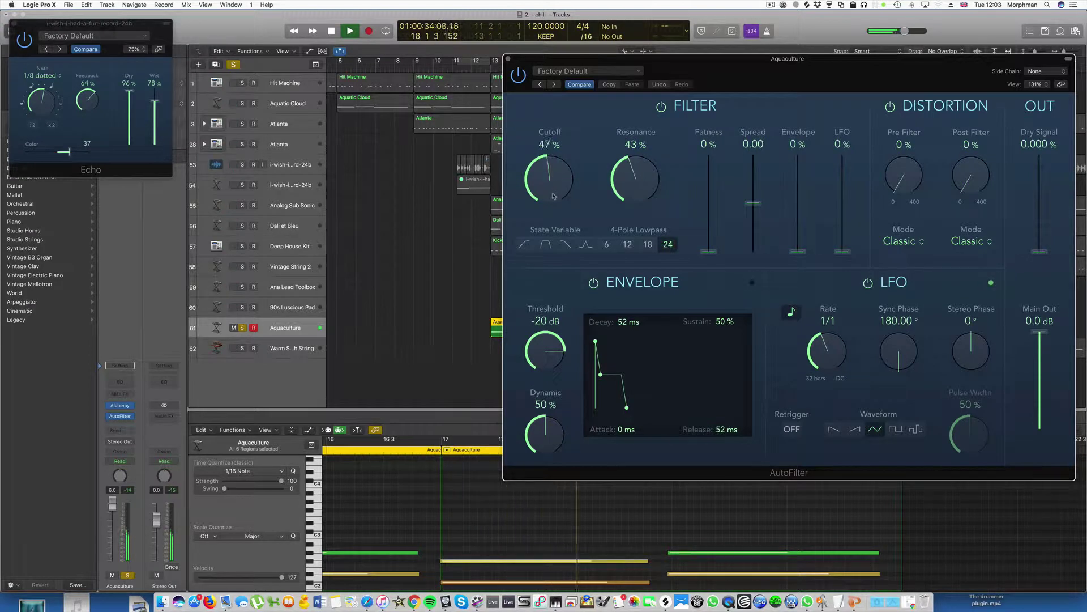
click(473, 61)
key(s)
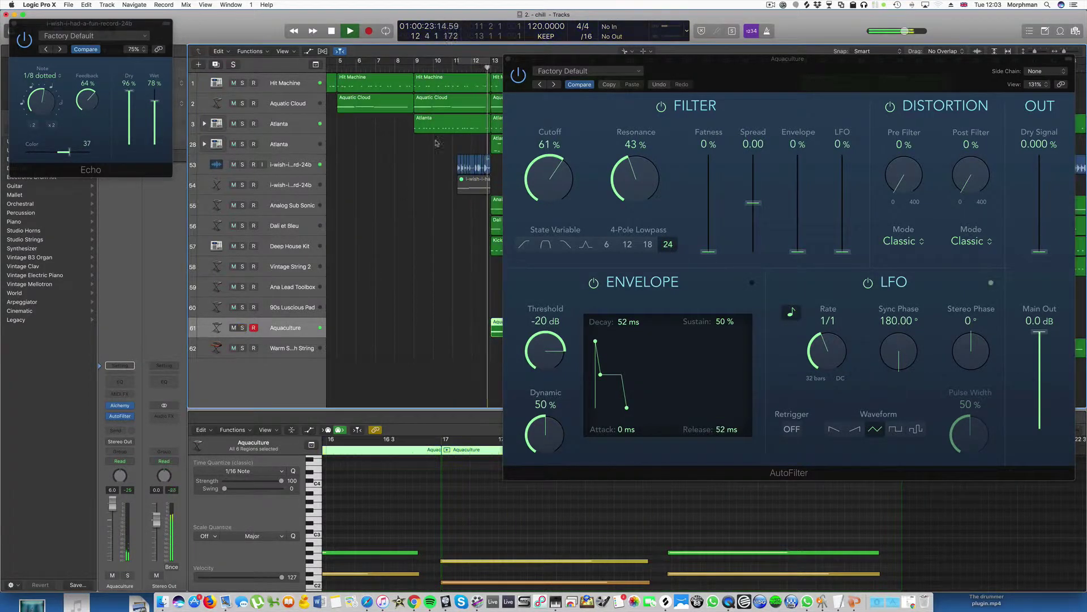
- Settle the AutoFilter cutoff near 71% and close the filter window
click(127, 417)
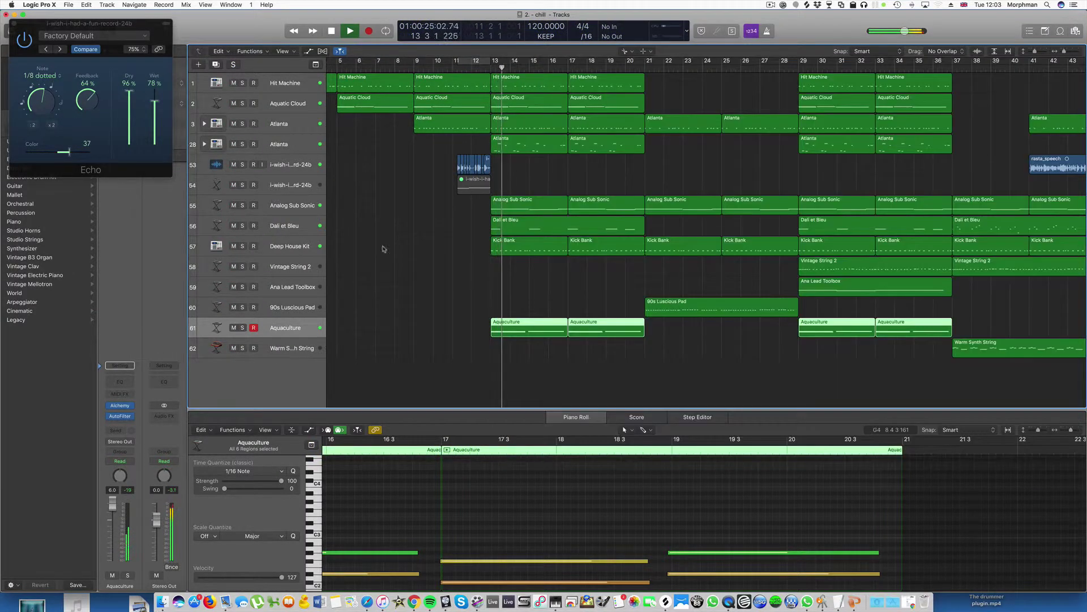
click(127, 417)
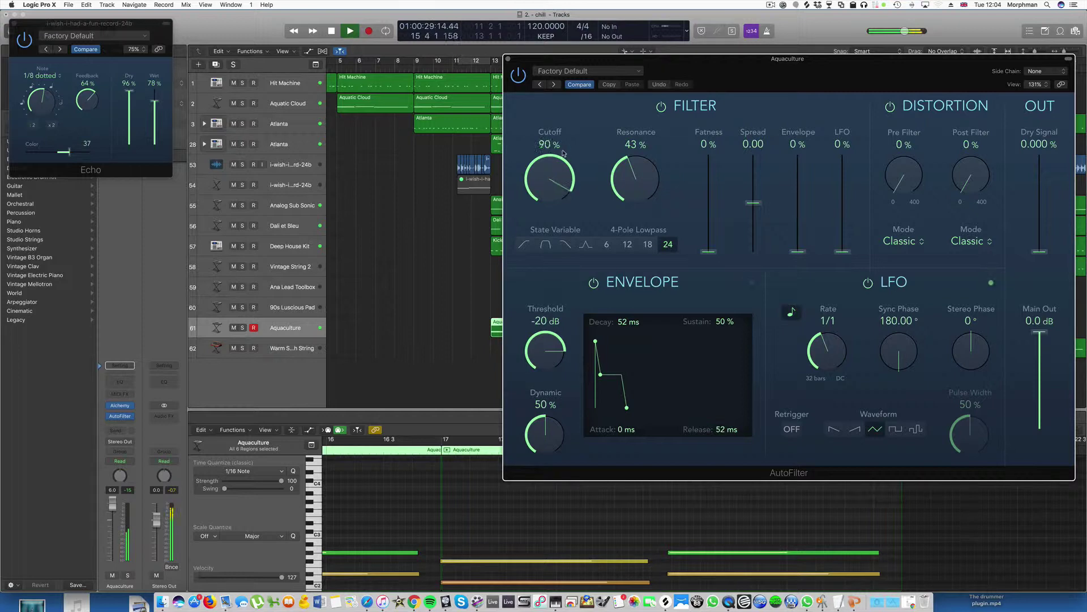
drag(564, 152, 563, 177)
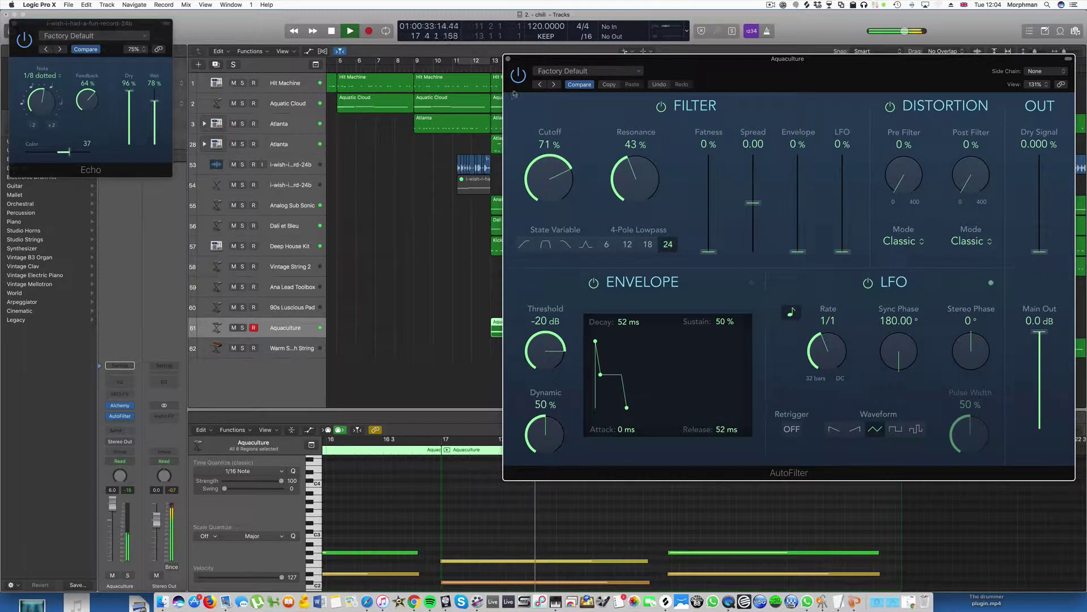
click(507, 59)
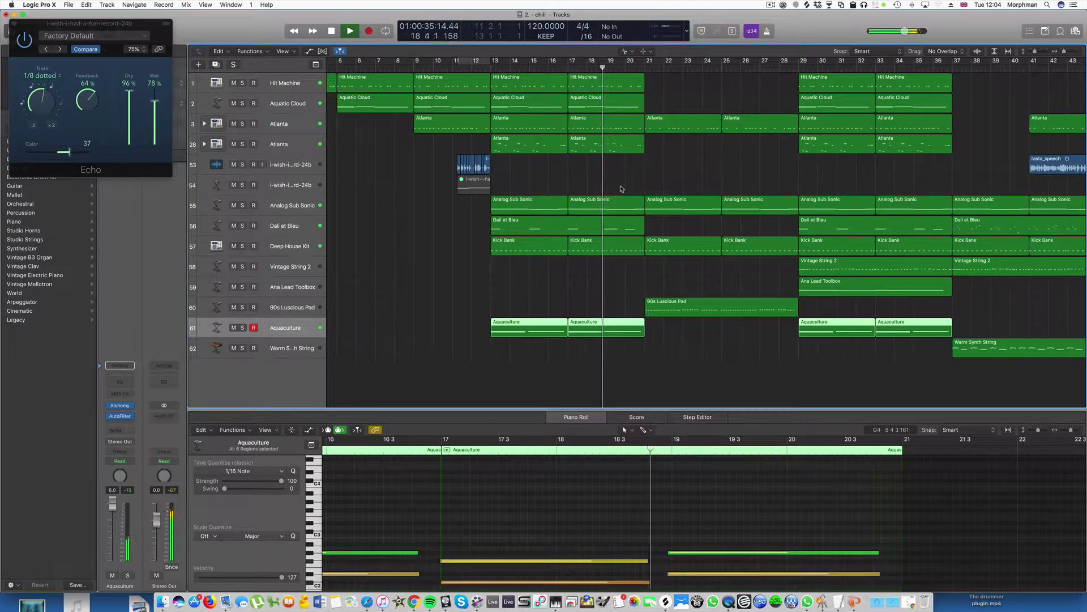
- Stop playback and set a cycle loop over bars 13 to 17
scroll(632, 187, right, 3)
scroll(626, 186, left, 3)
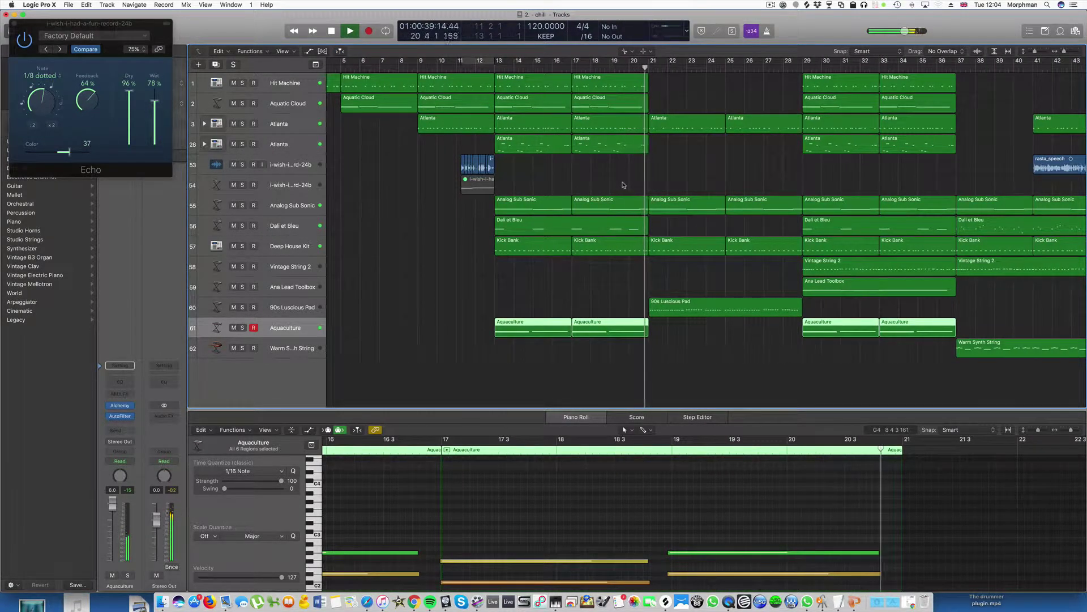
key(space)
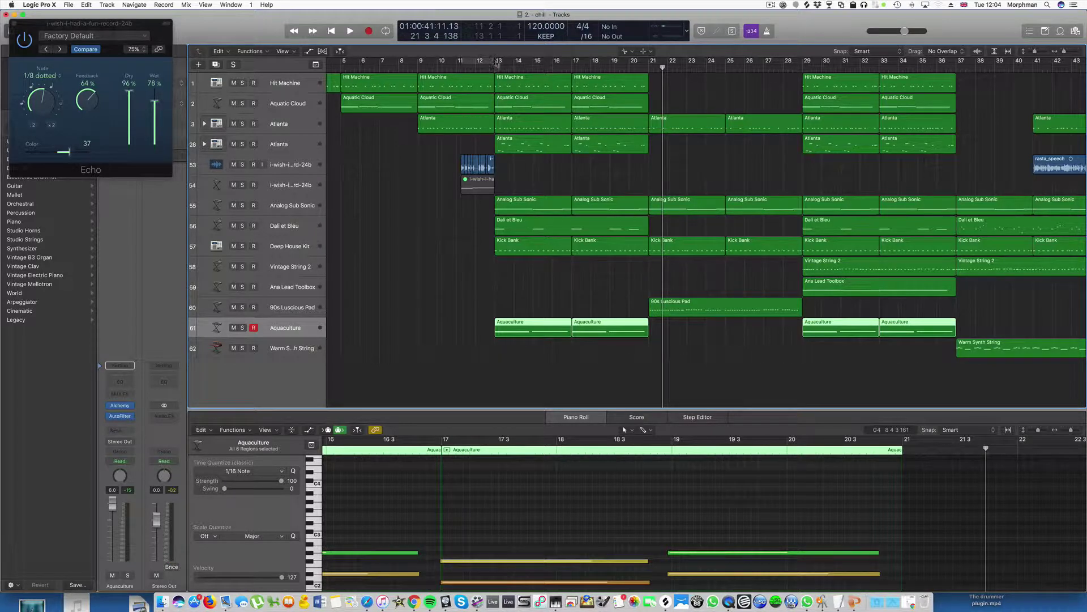
drag(496, 61, 572, 61)
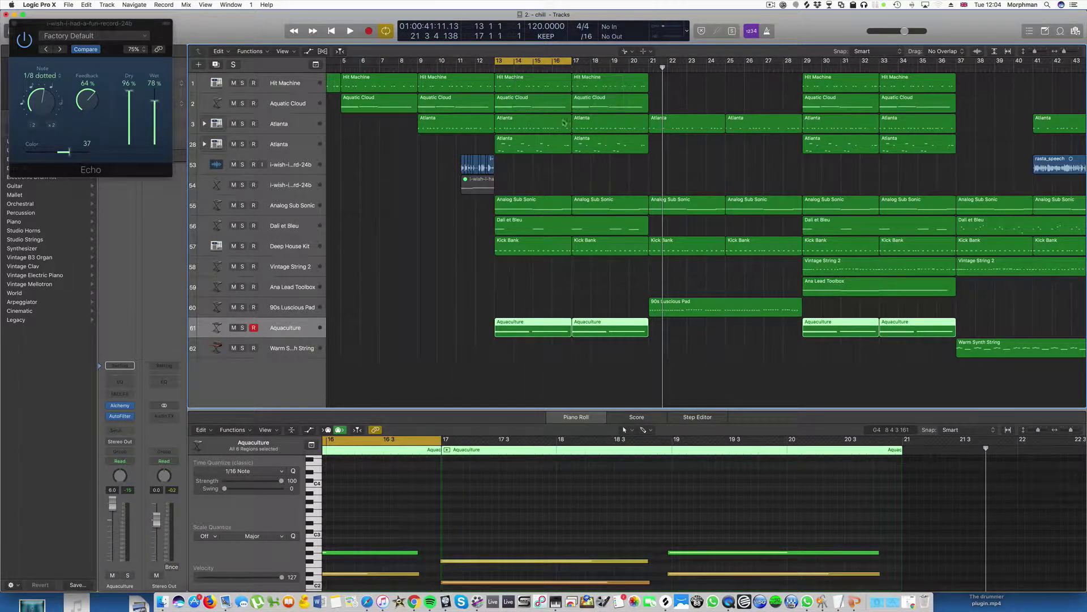
- Select the first two Analog Sub Sonic regions, undoing an accidental split at bar 14
click(535, 203)
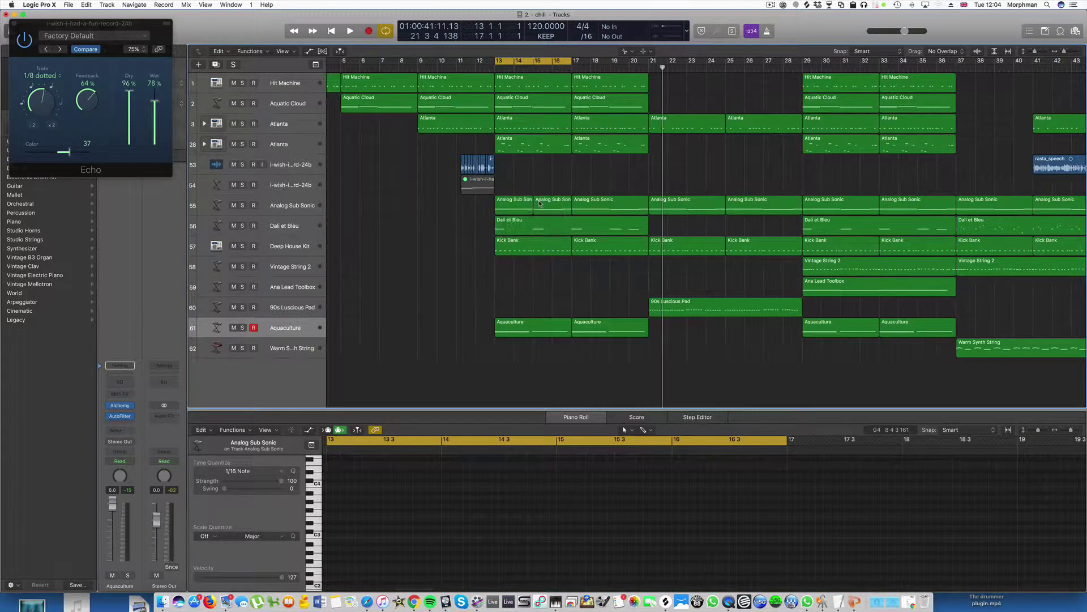
click(539, 203)
click(538, 203)
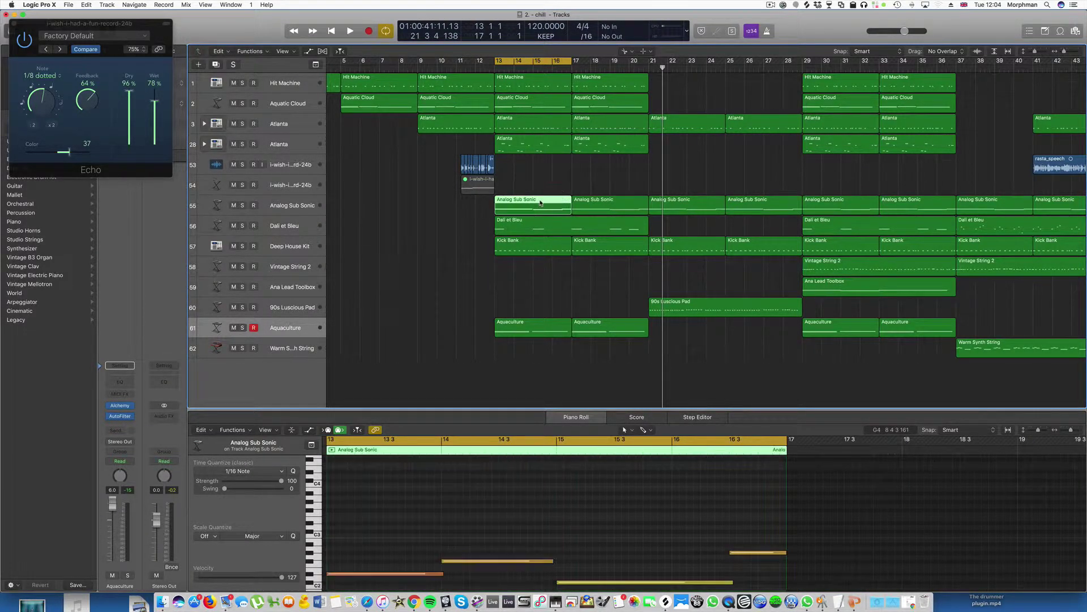
key(t)
click(533, 202)
click(528, 189)
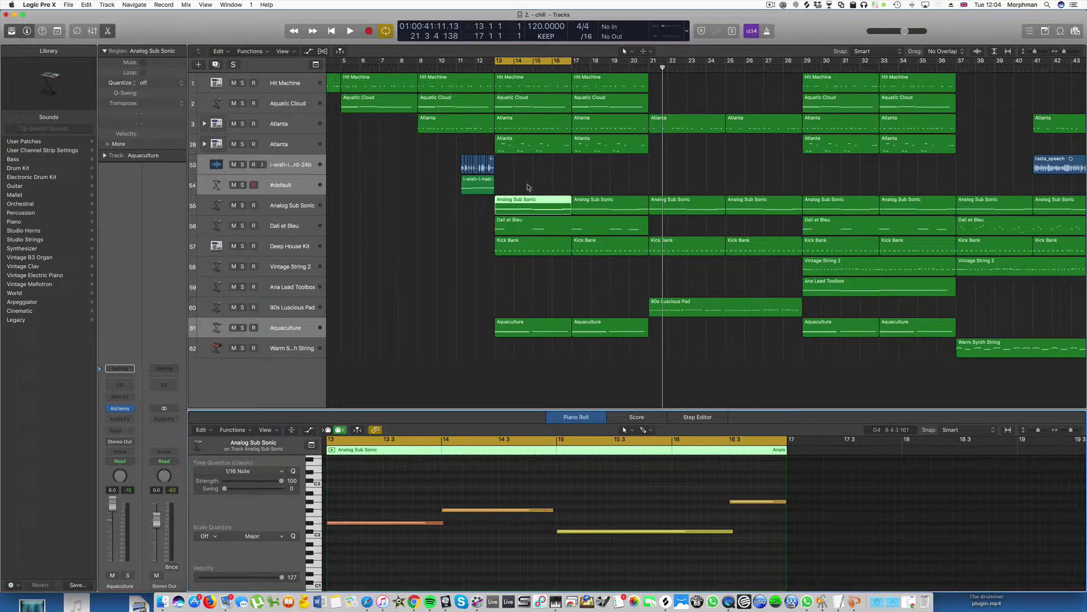
shift+click(576, 205)
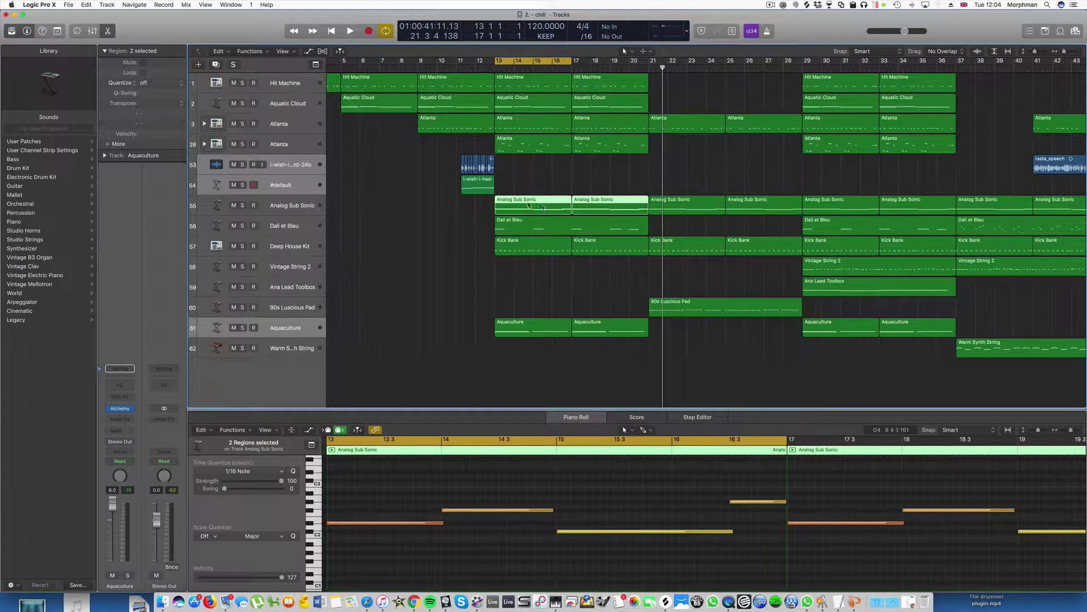
- Shorten the long bar-13 bass note and duplicate it into four short repeated notes
click(441, 542)
click(404, 524)
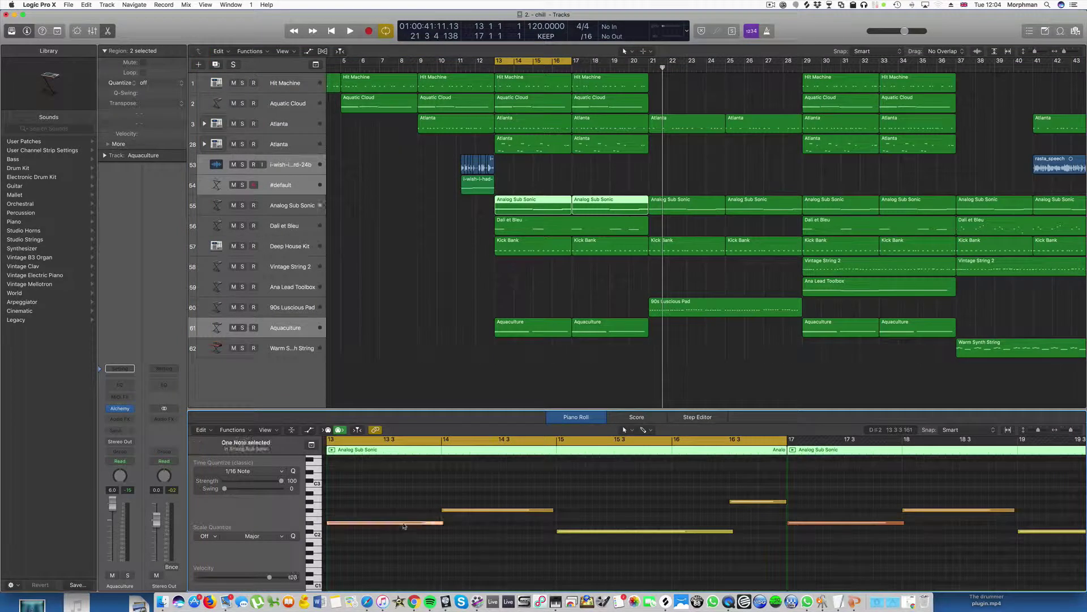
click(483, 511)
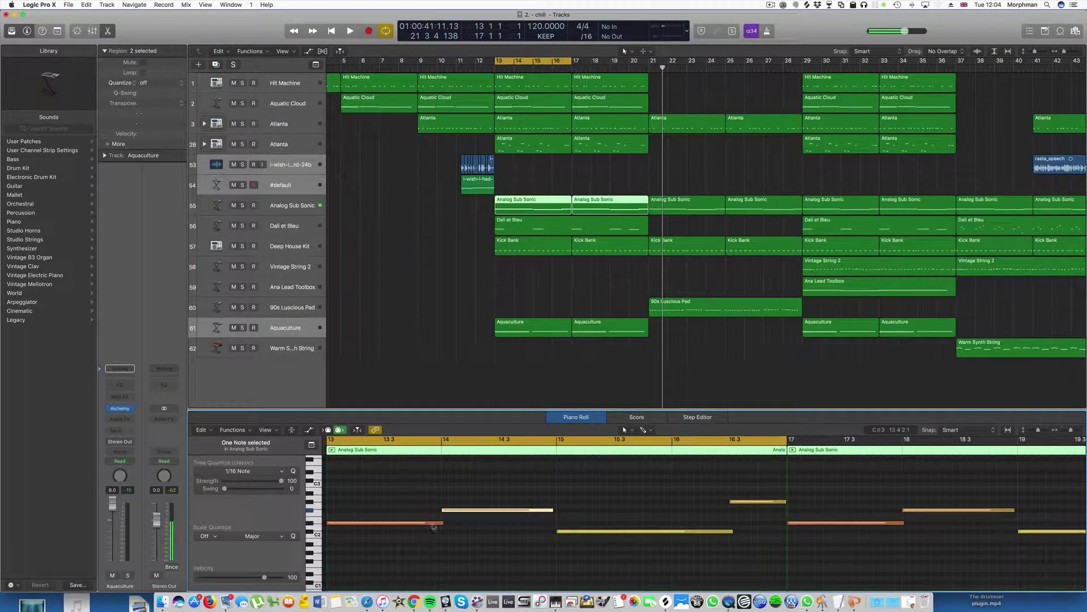
click(442, 540)
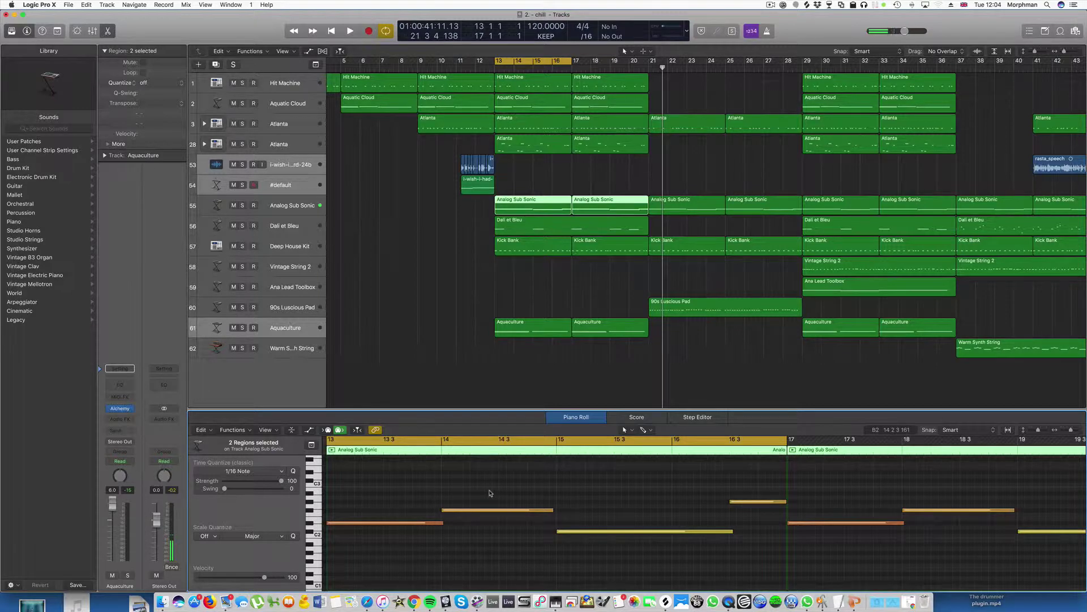
key(space)
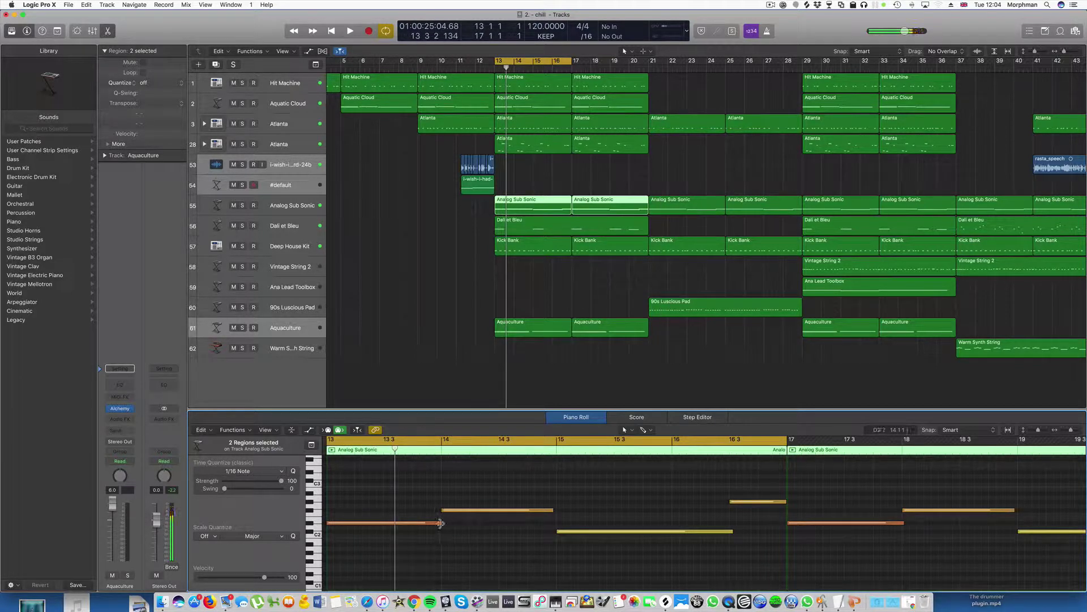
mouse_move(440, 523)
mouse_down()
mouse_move(342, 523)
mouse_move(421, 524)
mouse_up()
key(space)
key(space)
drag(327, 511, 429, 538)
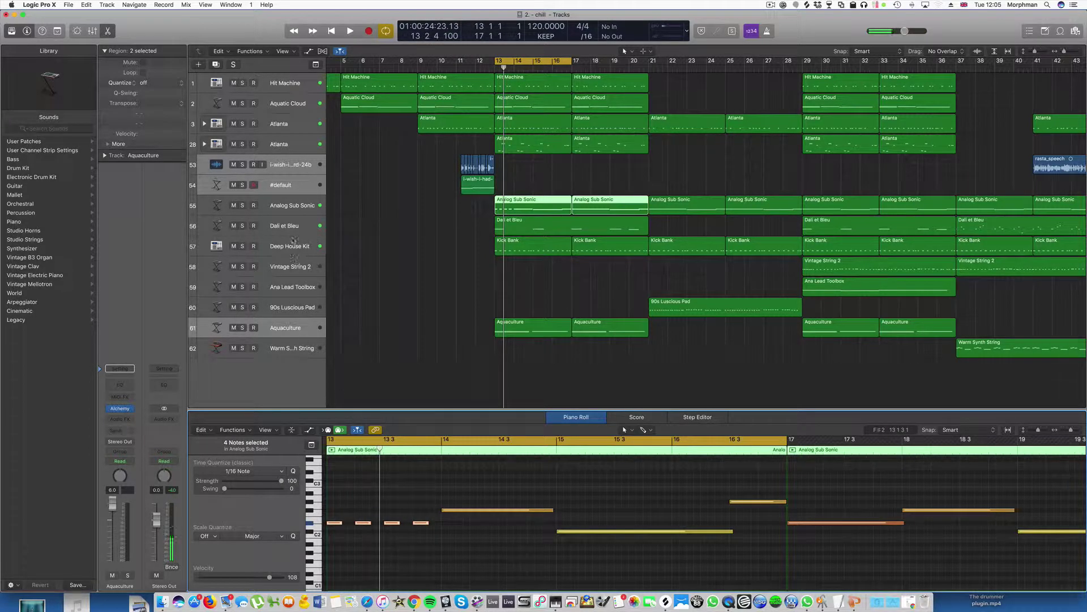
click(284, 211)
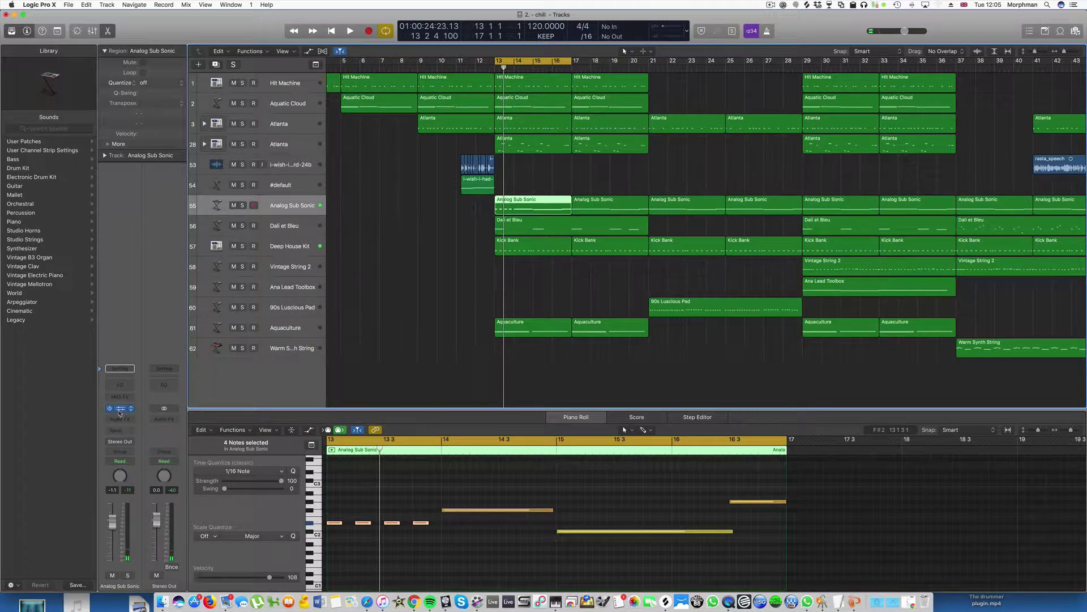
- With Alchemy open and the loop playing, shorten the bar-14 bass note into short repeats, then close Alchemy
key(v)
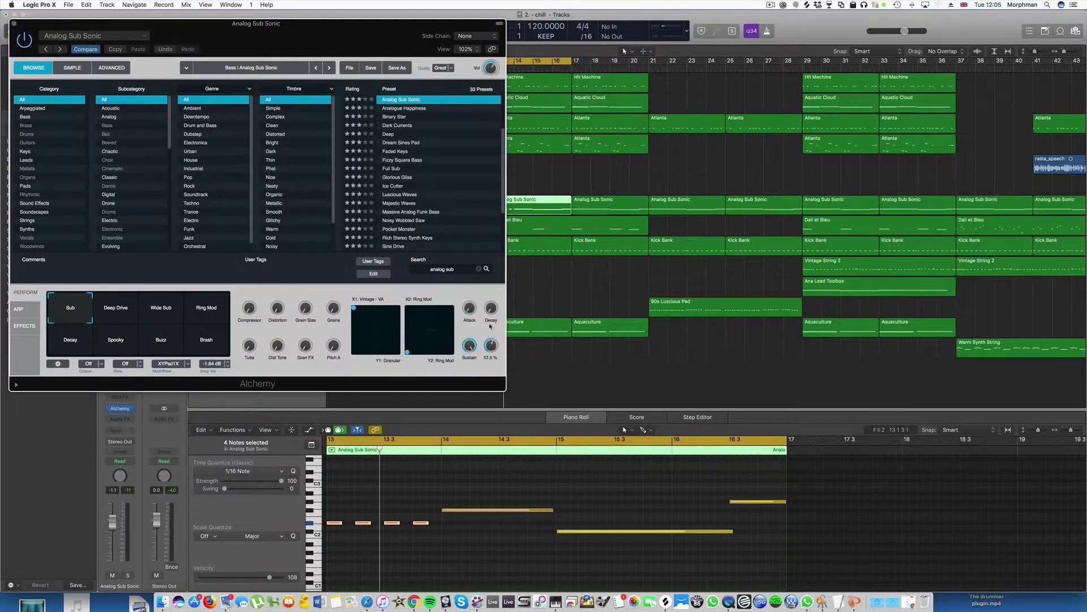
key(space)
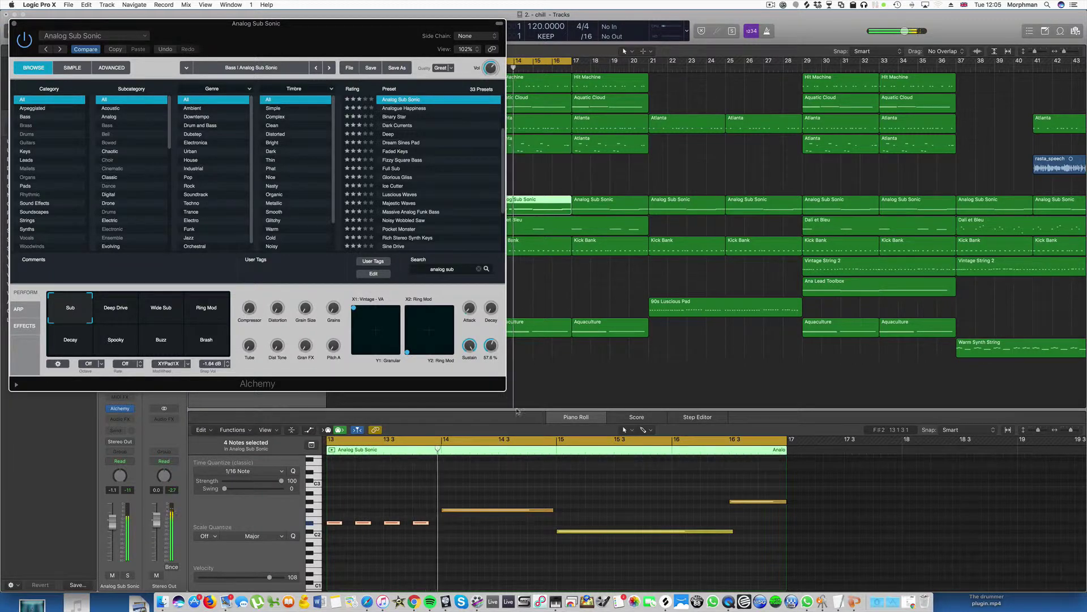
mouse_move(552, 509)
mouse_down()
mouse_move(450, 512)
mouse_move(552, 504)
mouse_up()
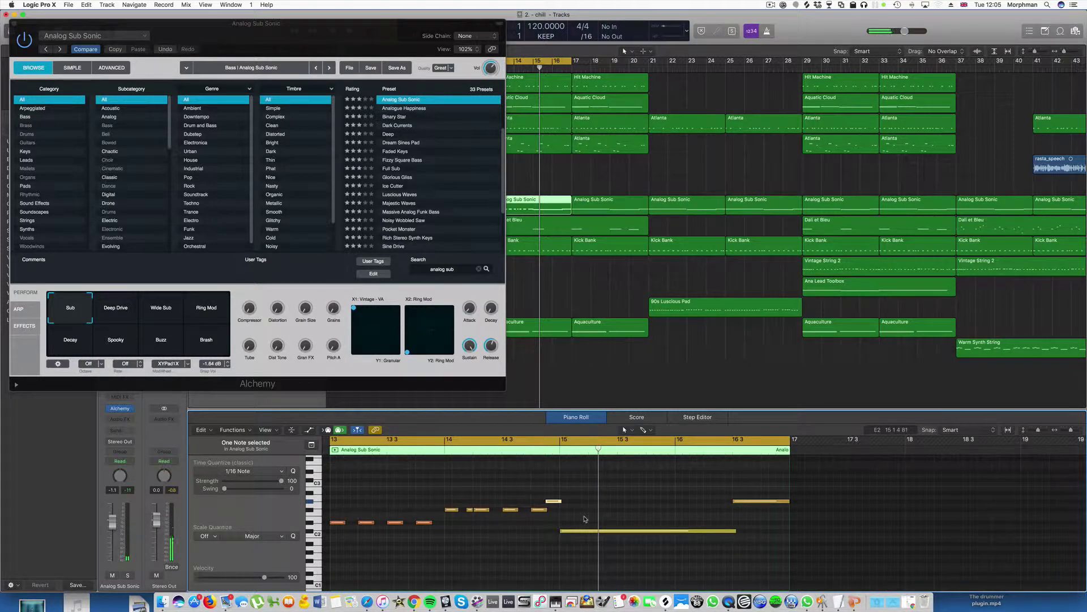
key(Return)
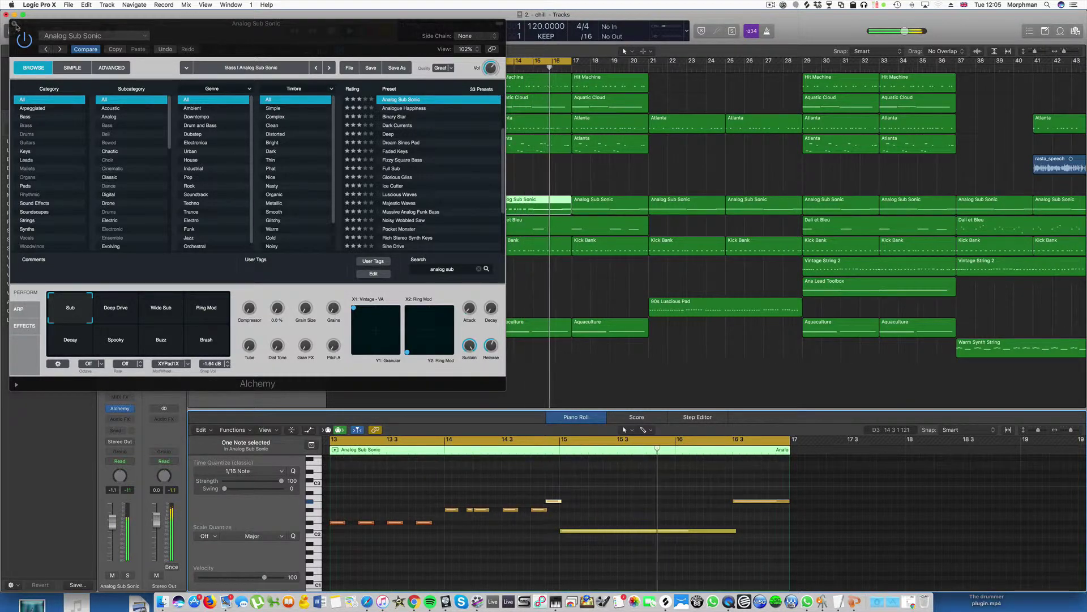
key(super+w)
- Mute Aquaculture and #default, play from bar 11, and switch off the bar 13–17 cycle
key(space)
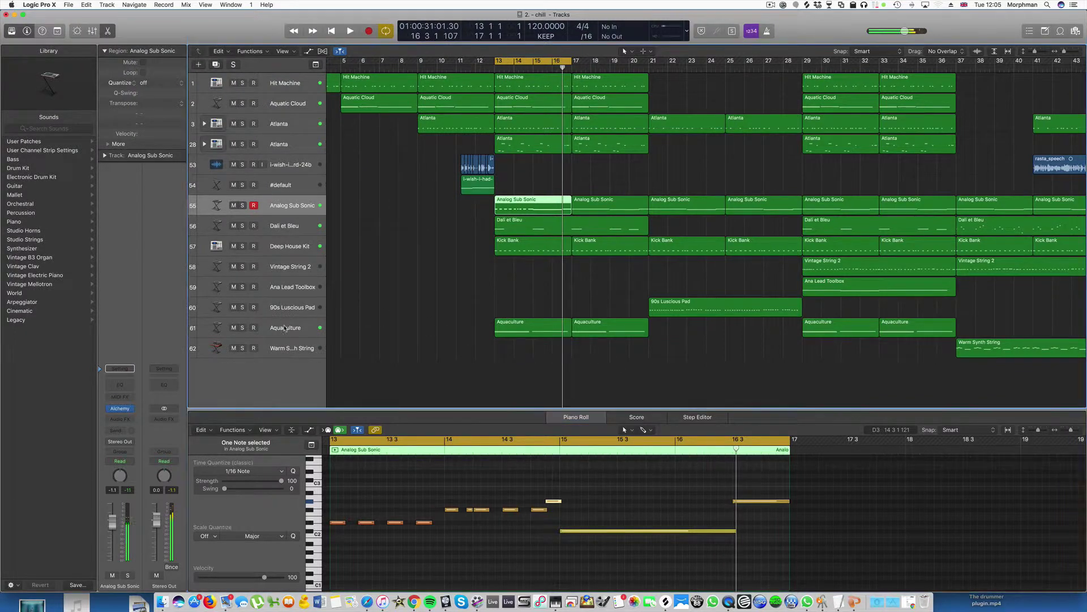
click(300, 335)
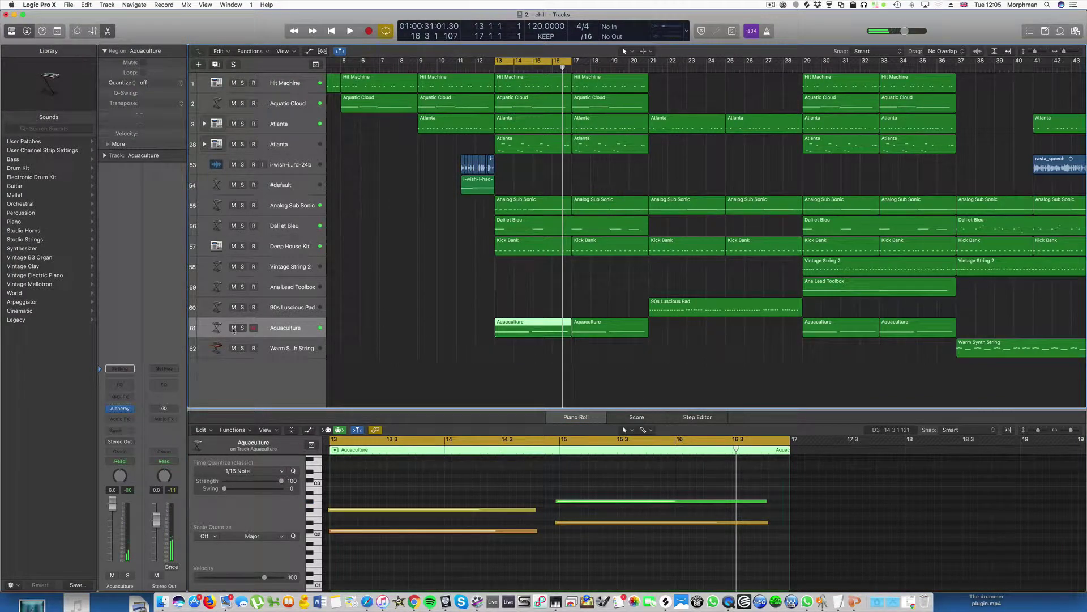
click(233, 328)
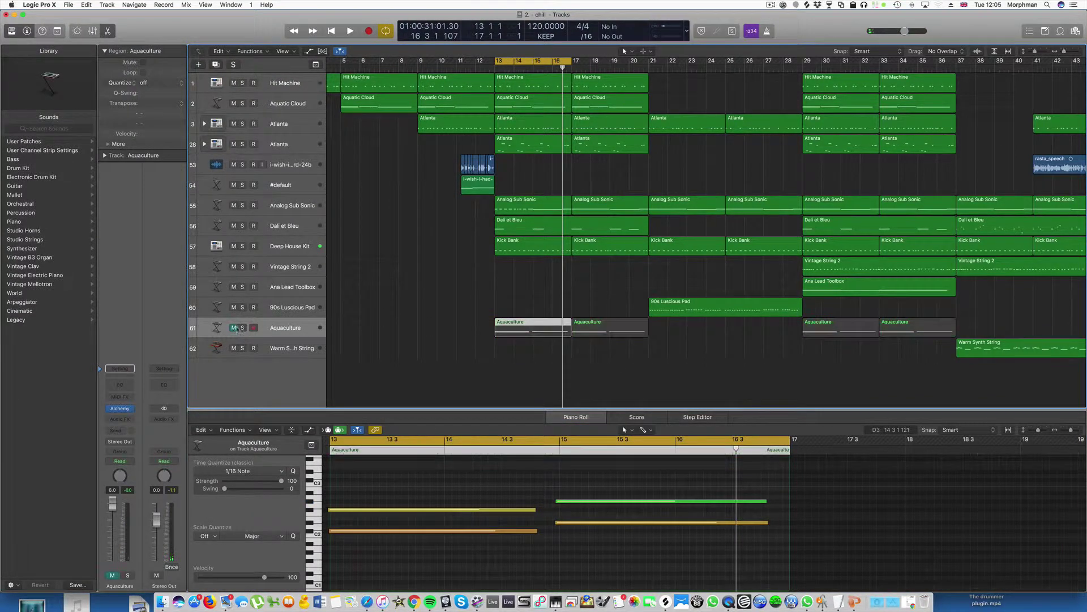
click(455, 65)
key(space)
click(527, 61)
click(234, 185)
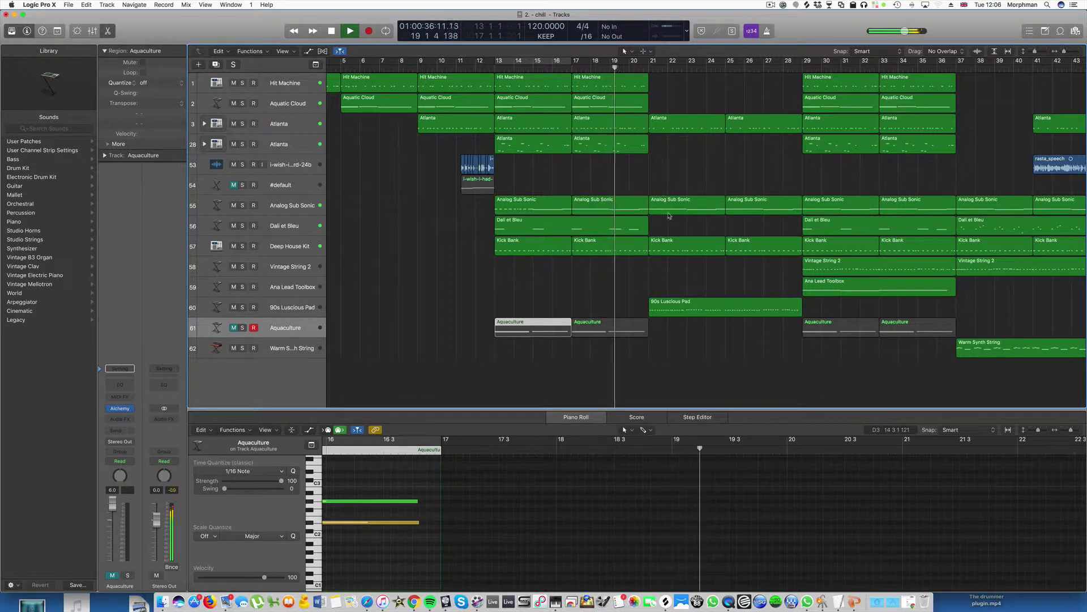
- Trim the Atlanta, Hit Machine and Kick Bank regions to end at bar 20
key(space)
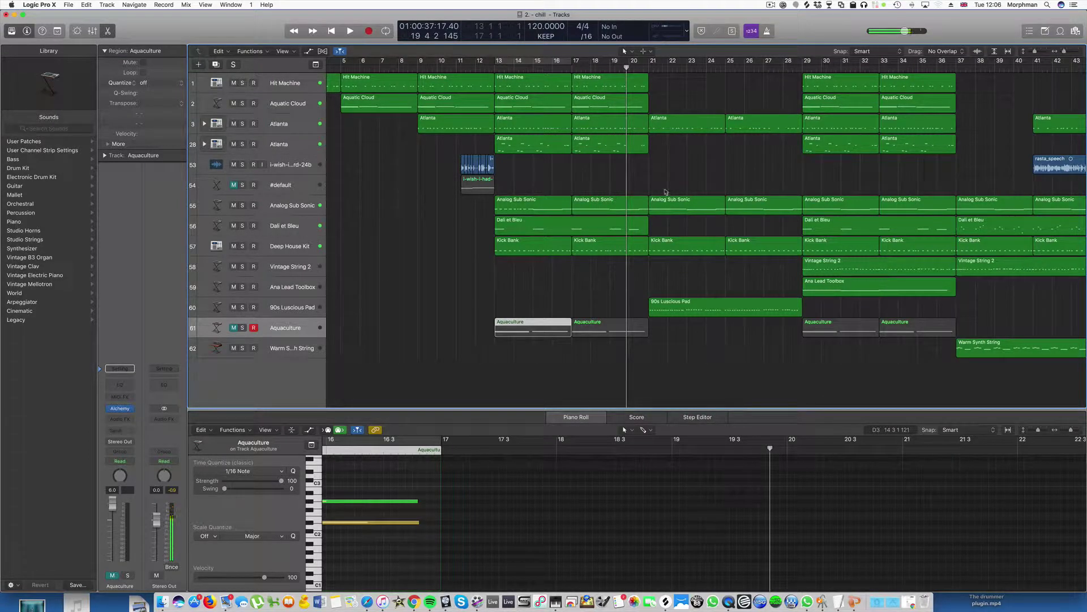
drag(649, 130, 629, 131)
drag(648, 92, 627, 92)
drag(646, 254, 627, 254)
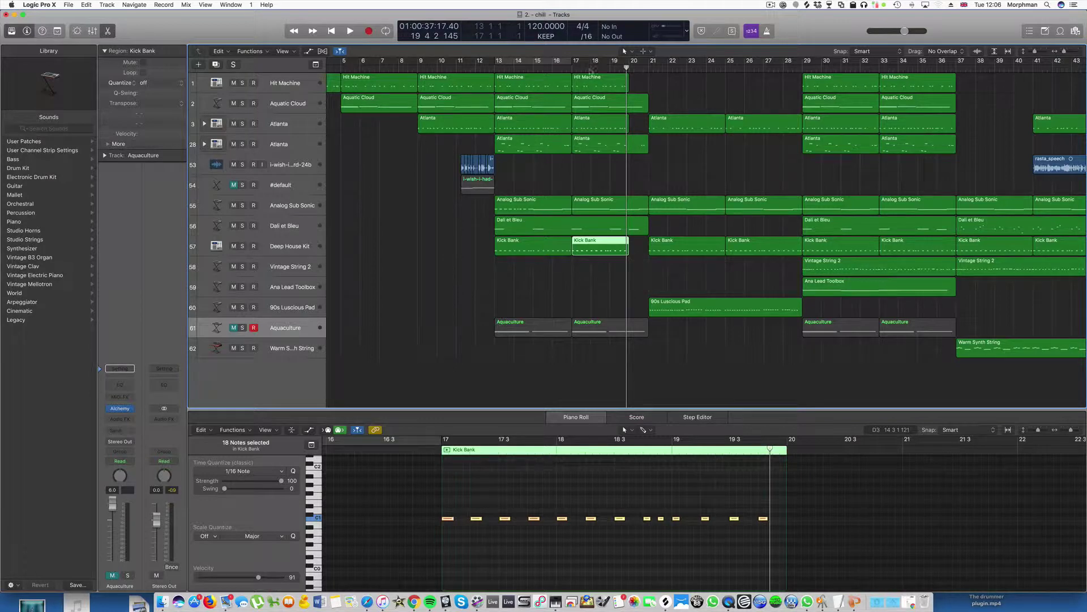
- Audition the bar-20 dropout, briefly soloing 90s Luscious Pad, then unmute Aquaculture
click(568, 65)
key(space)
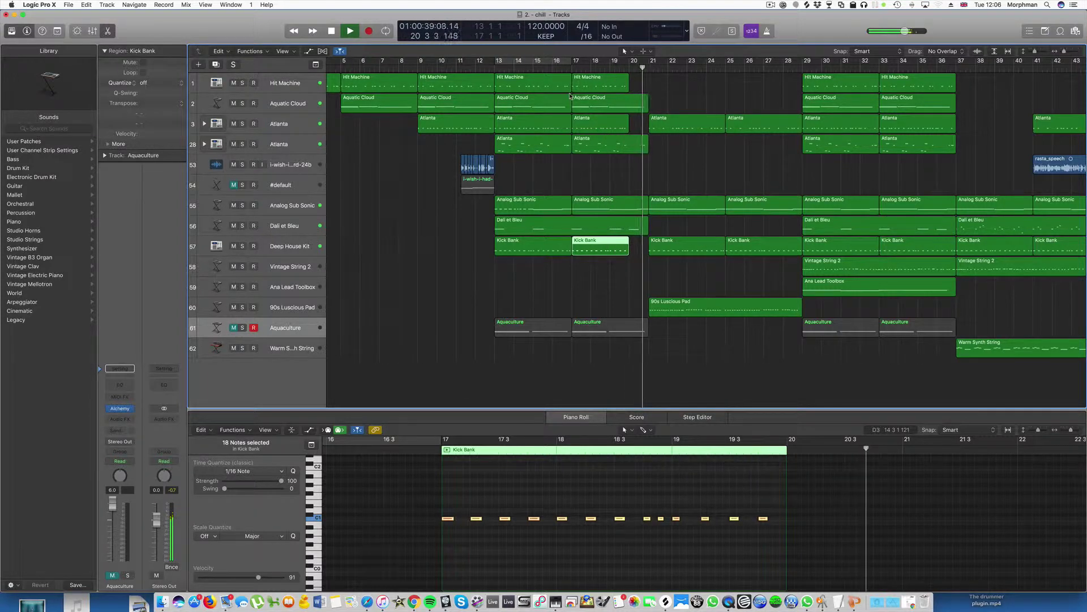
key(space)
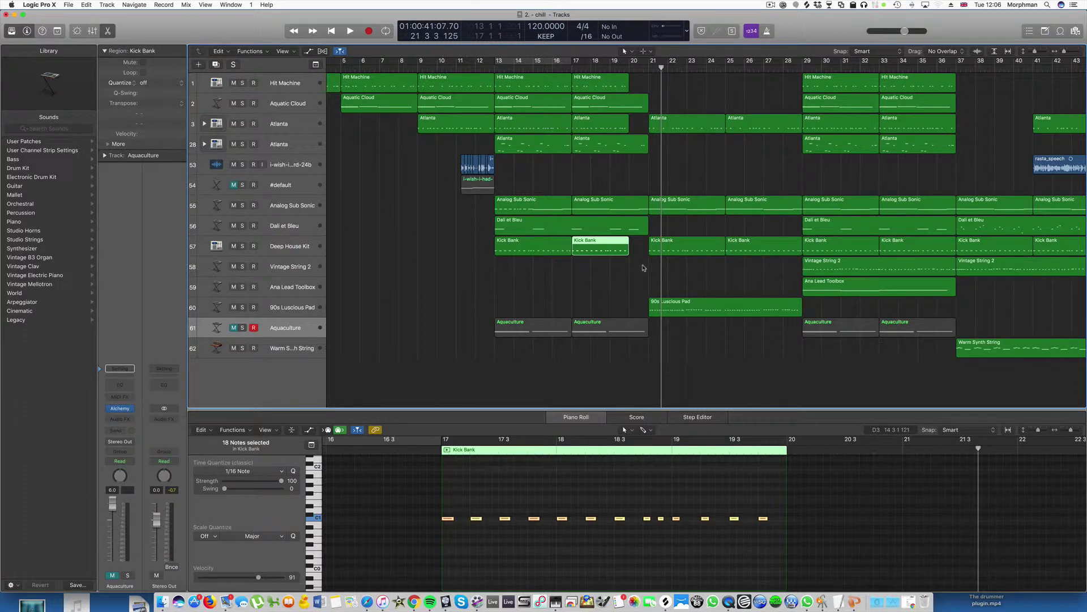
click(640, 67)
key(space)
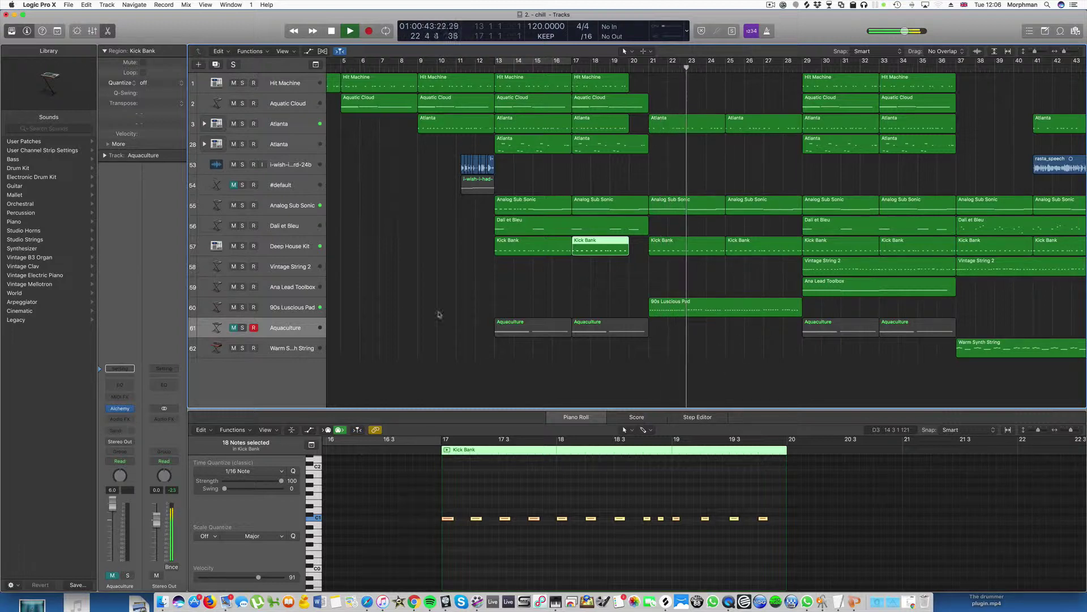
click(242, 307)
click(242, 307)
click(234, 329)
- In the pad's Alchemy, morph Hollow Pad toward Resonant and move grain randomness lower-centre, then close it
click(651, 308)
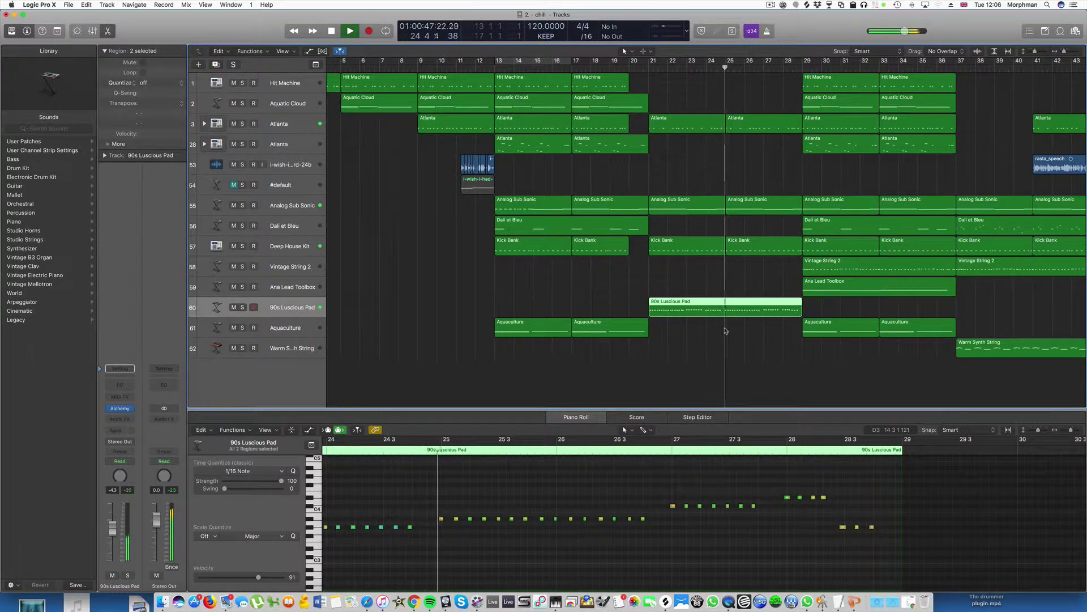
key(space)
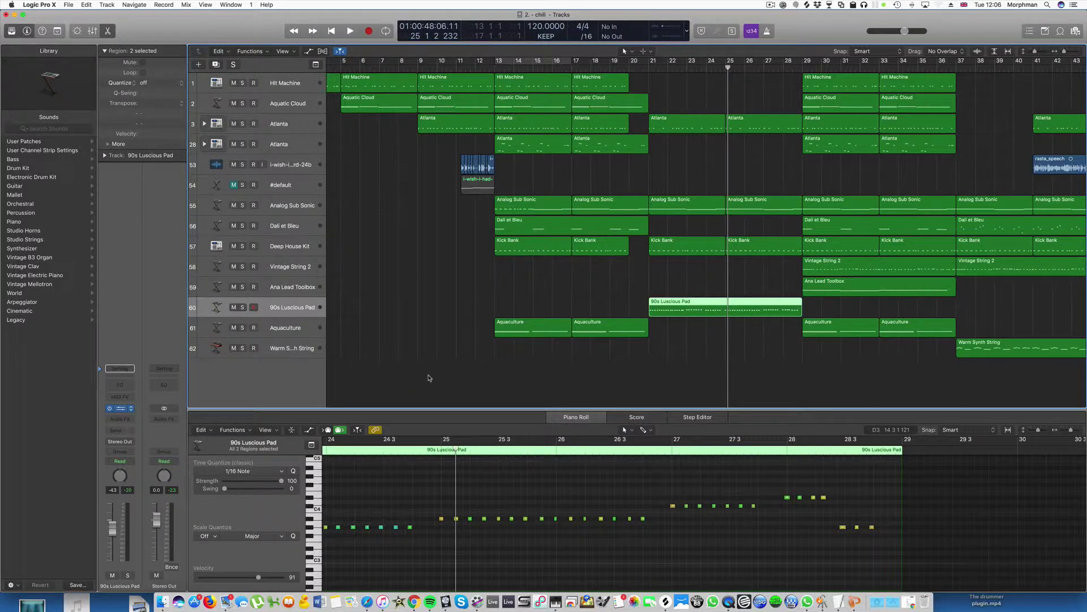
key(v)
click(639, 67)
mouse_move(70, 310)
mouse_down()
mouse_move(153, 331)
mouse_move(198, 329)
mouse_up()
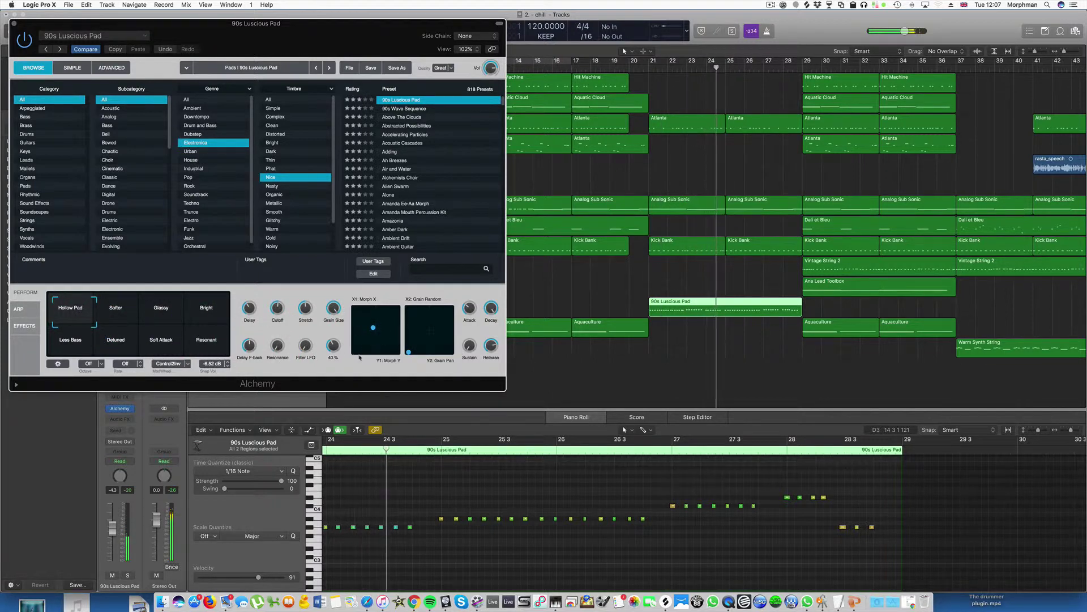
click(430, 334)
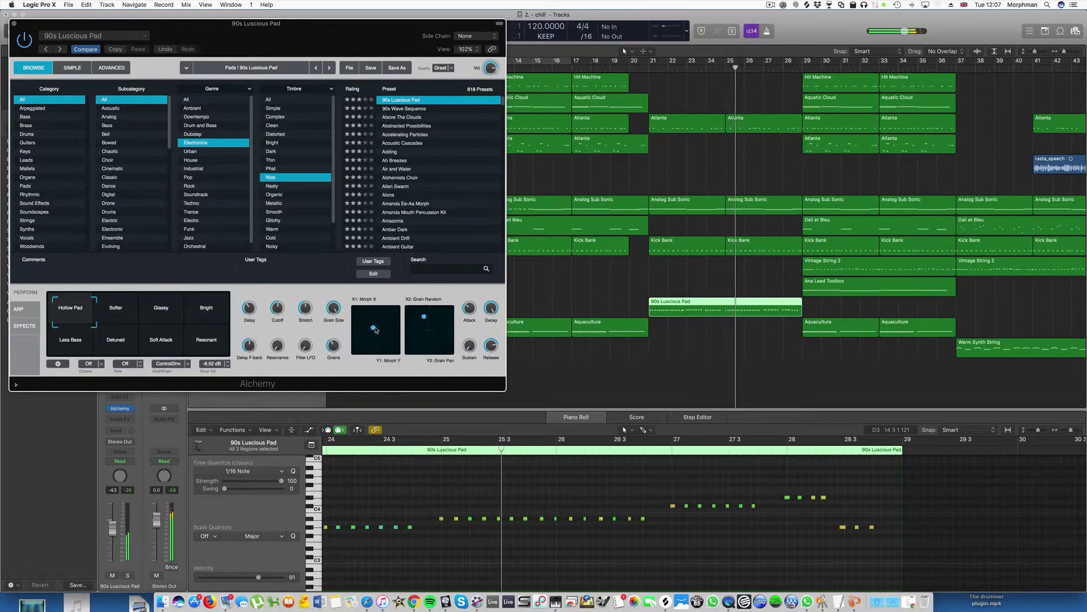
mouse_move(274, 304)
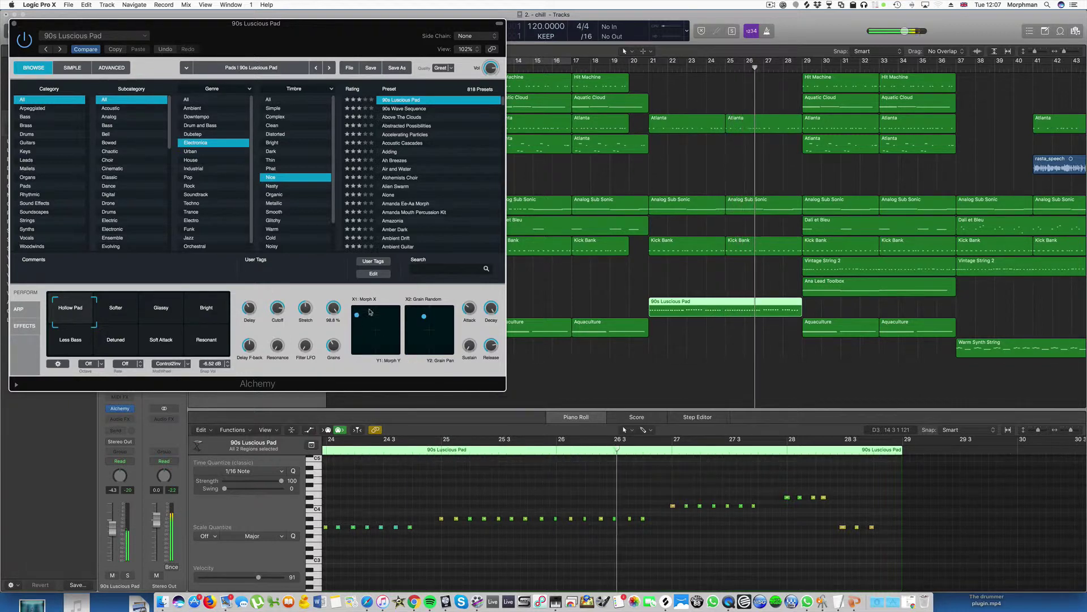
click(417, 336)
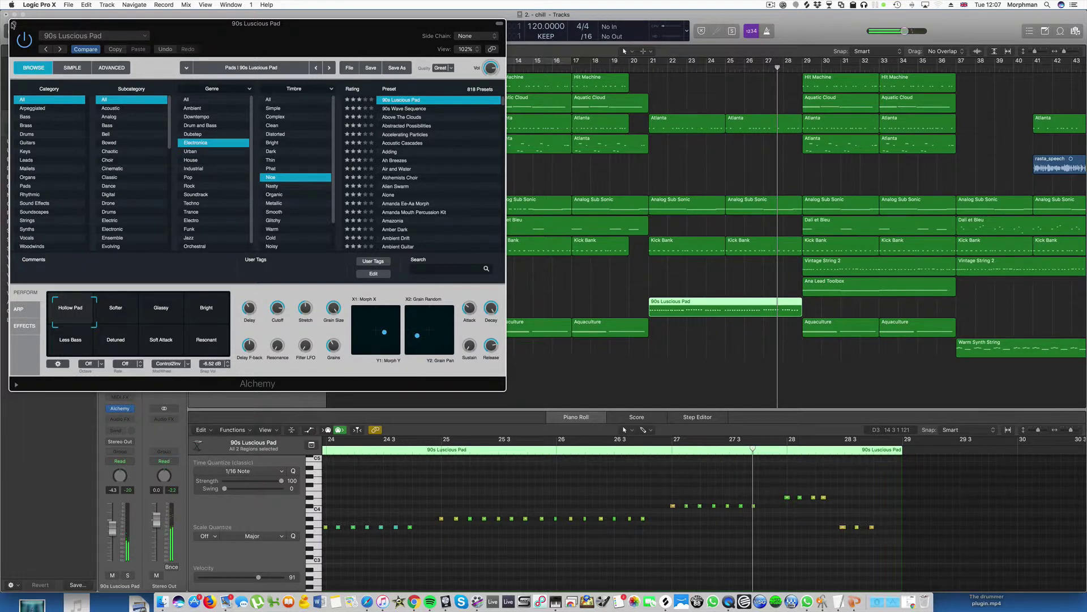
key(super+w)
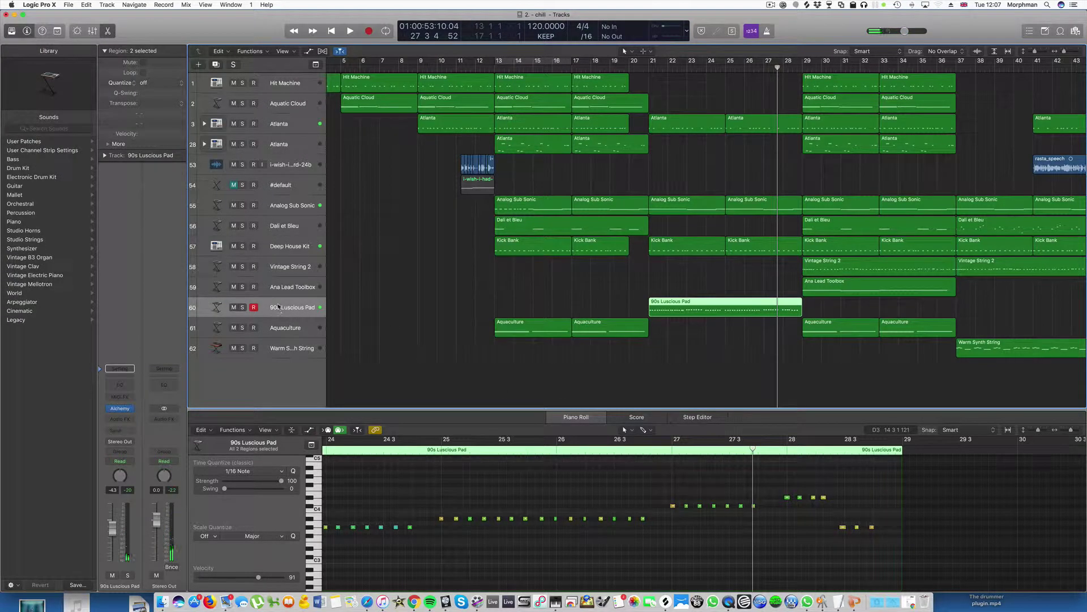
- Insert a stereo Tremolo on the pad and set phase 0° and smoothing 36% while playing
click(130, 420)
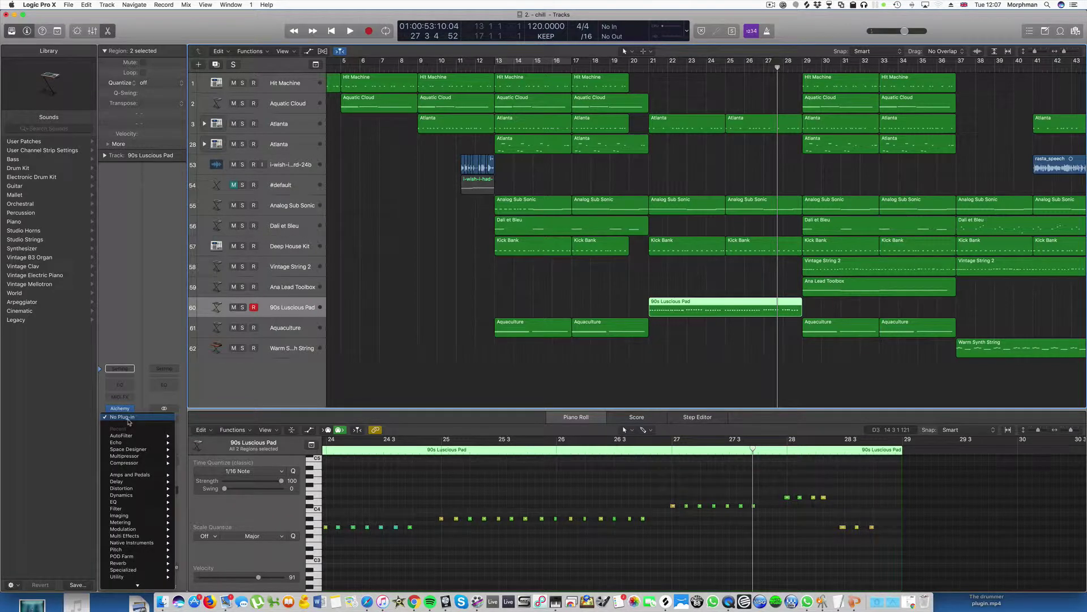
mouse_move(142, 529)
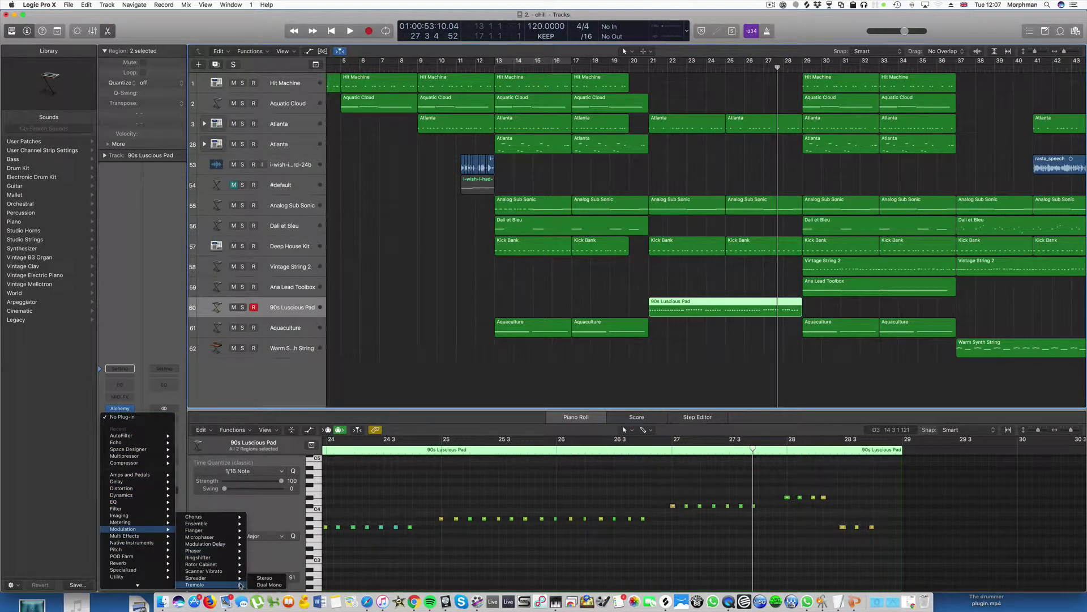
click(266, 579)
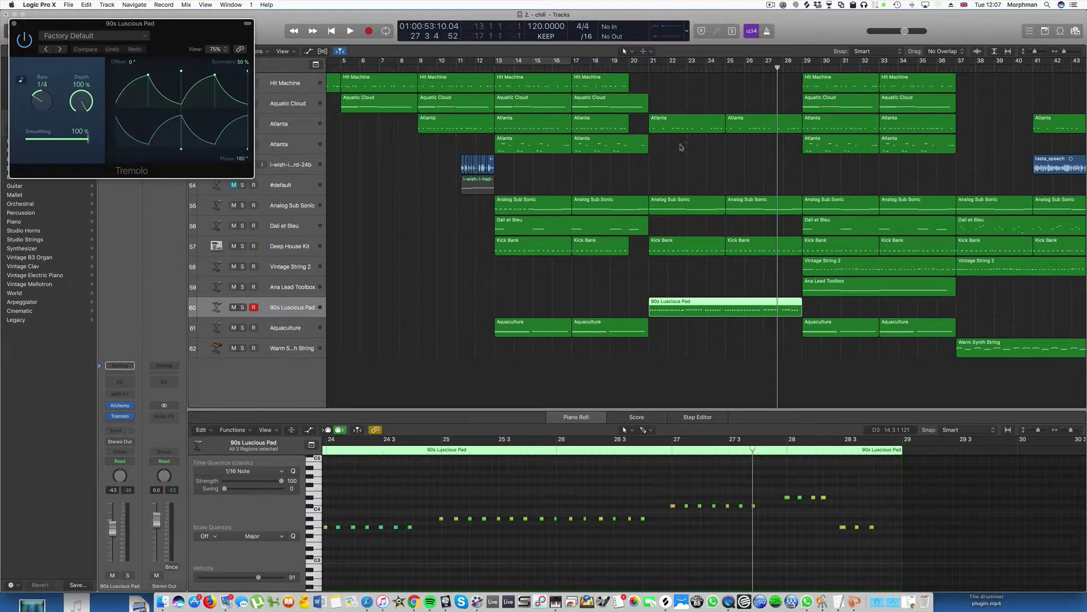
double_click(647, 70)
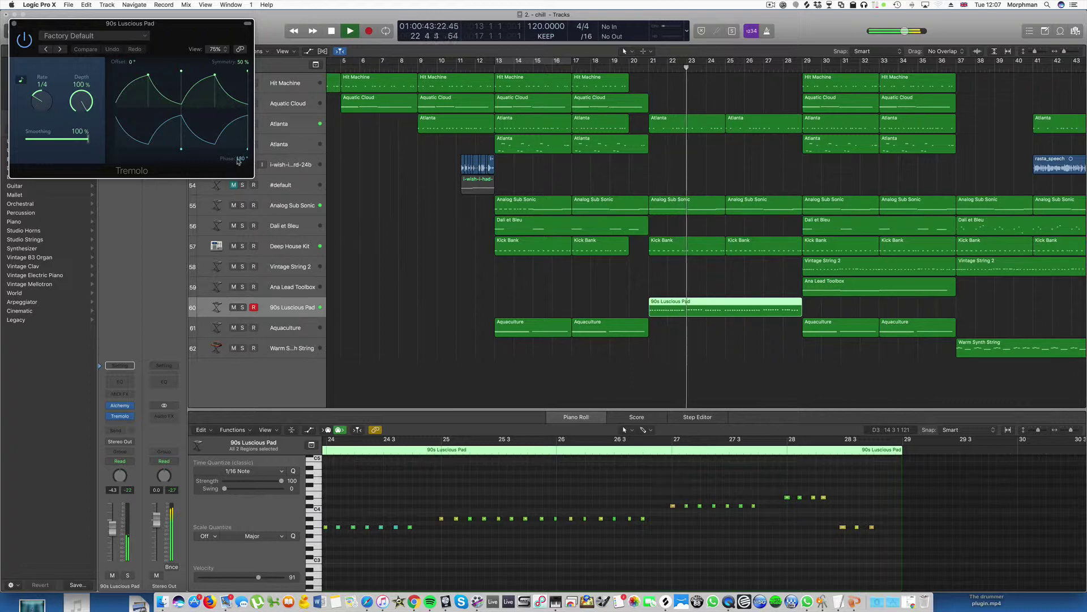
drag(238, 161, 251, 265)
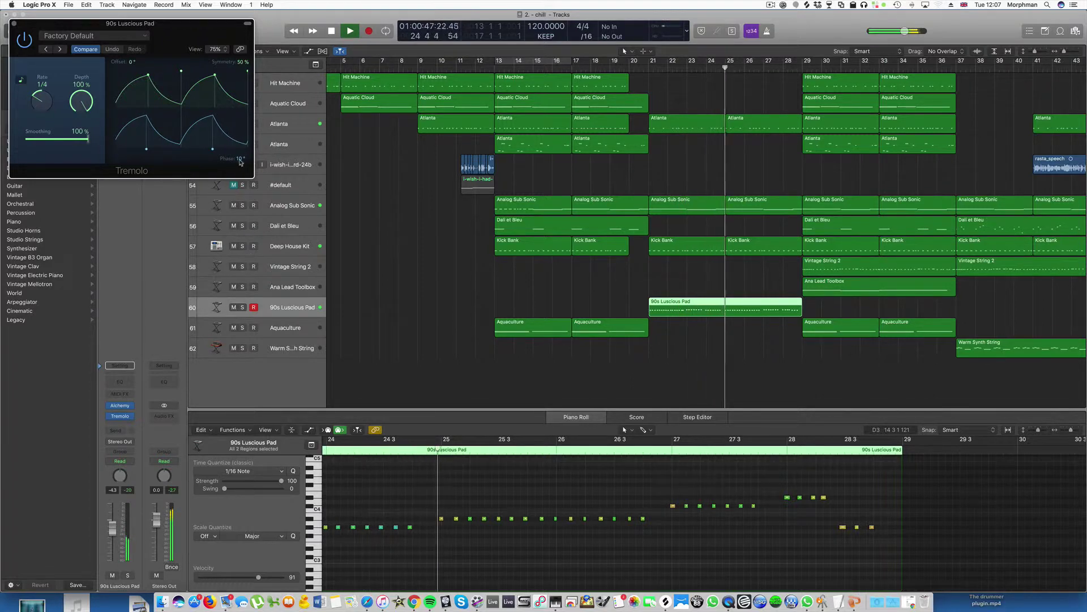
drag(240, 163, 241, 169)
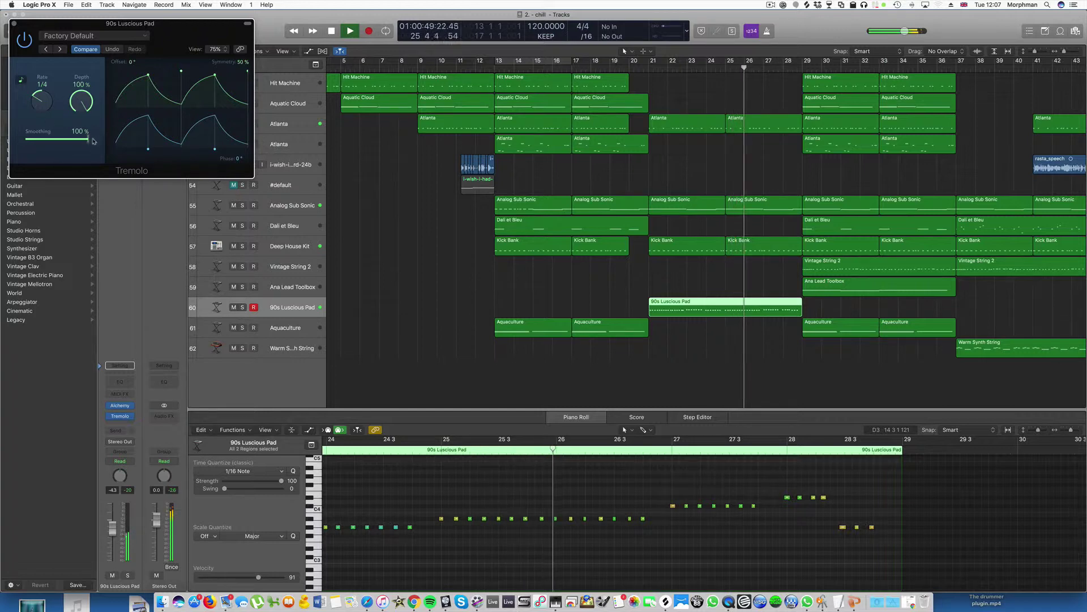
mouse_move(92, 139)
mouse_down()
mouse_move(51, 134)
mouse_move(42, 97)
mouse_move(83, 133)
mouse_up()
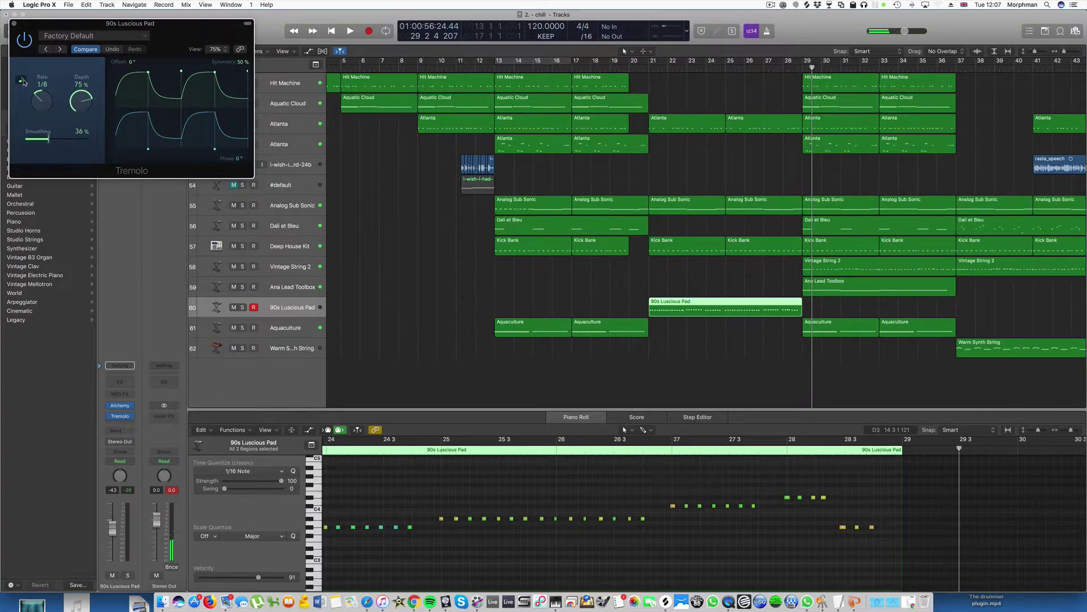
- Lower the Tremolo to a free 0.91 Hz rate during playback, then play from bar 28
click(638, 68)
drag(38, 108, 40, 109)
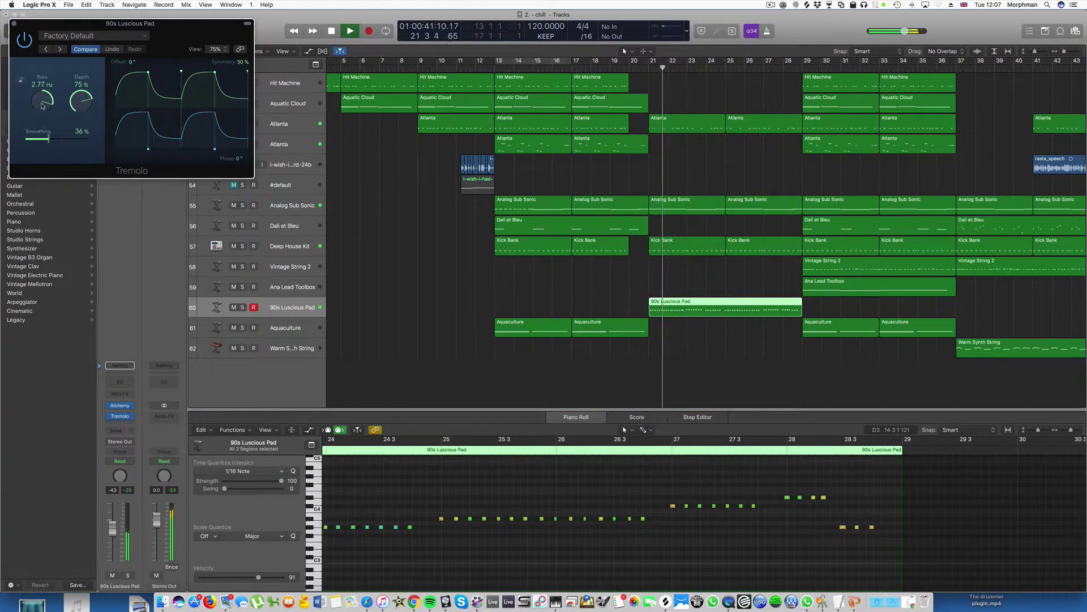
drag(45, 96, 45, 97)
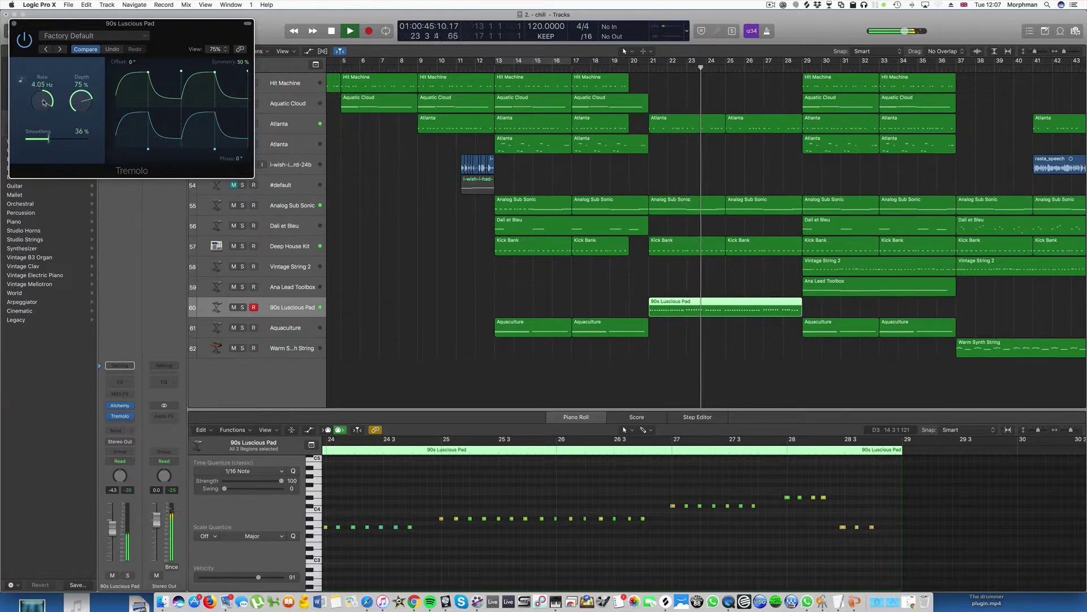
mouse_move(44, 105)
mouse_down()
mouse_move(53, 89)
mouse_move(50, 116)
mouse_up()
key(space)
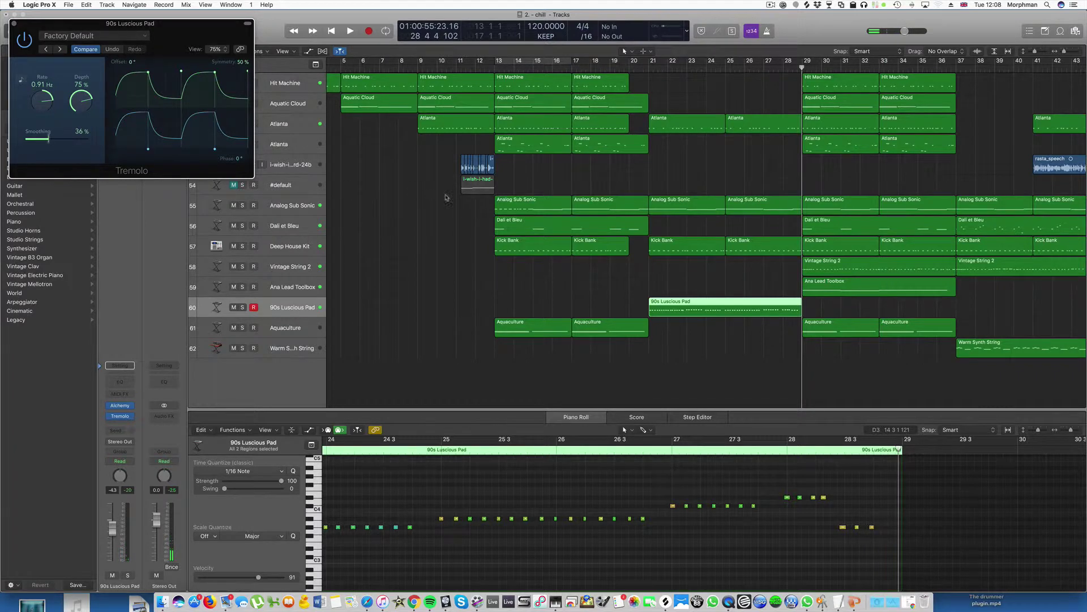
scroll(454, 201, right, 10)
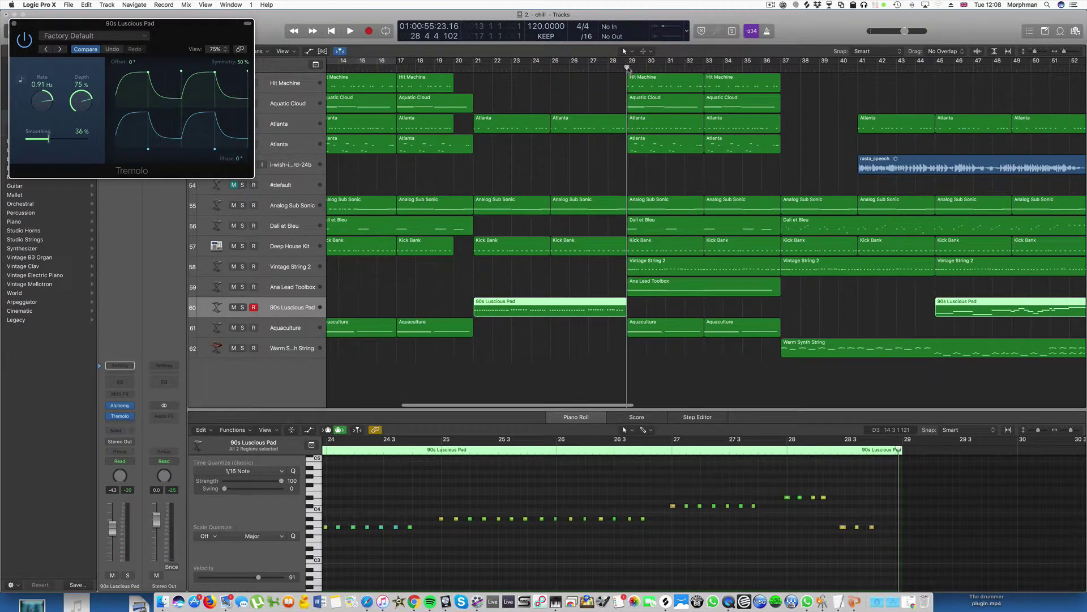
double_click(622, 69)
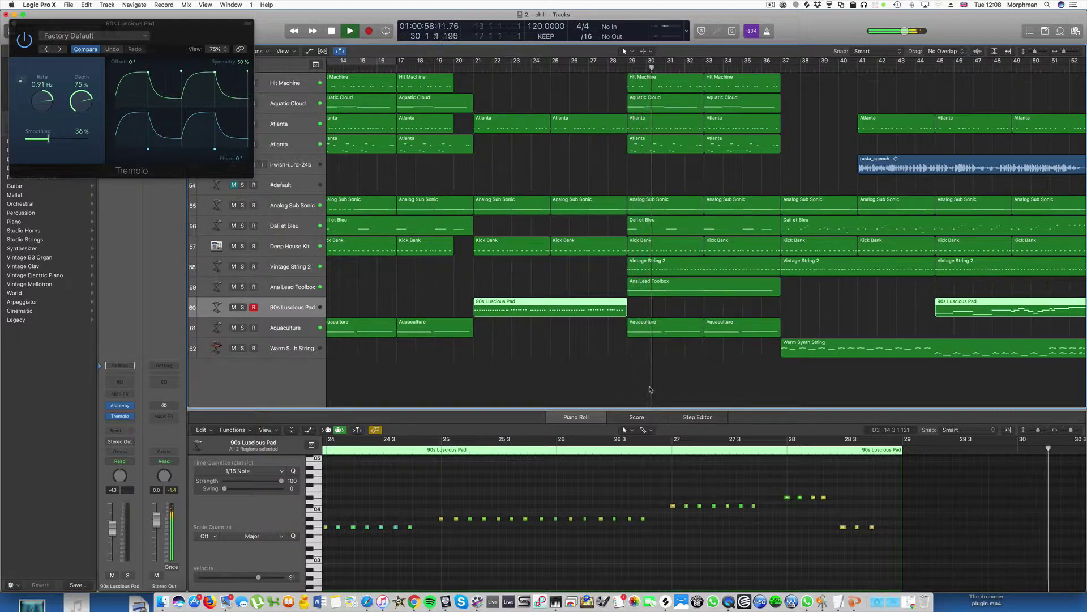
- Close the Tremolo window, solo Ana Lead Toolbox to hear it from bar 28, then unsolo it
click(14, 24)
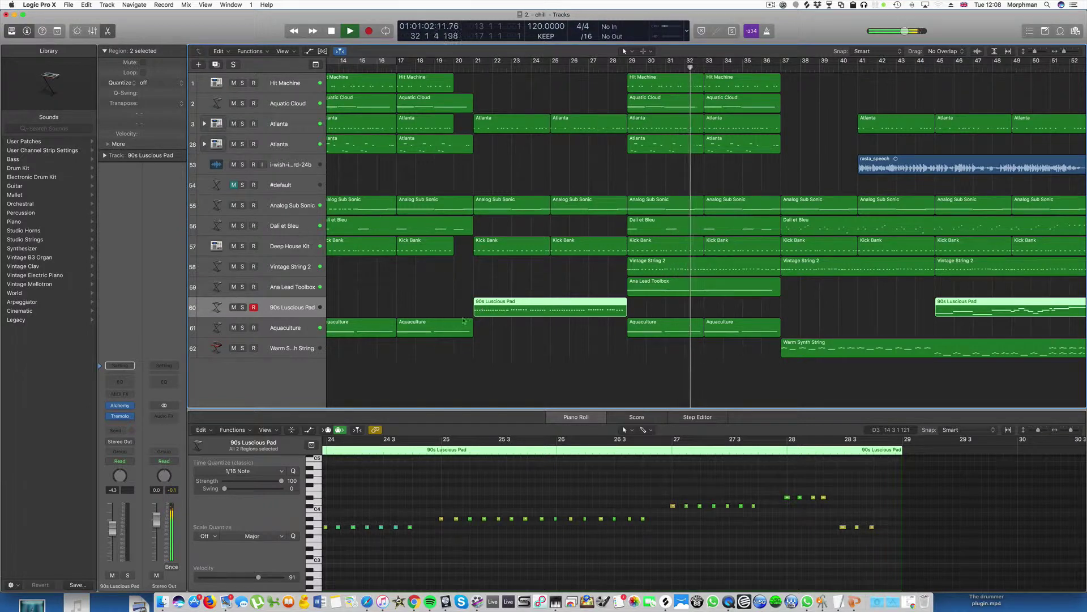
click(242, 287)
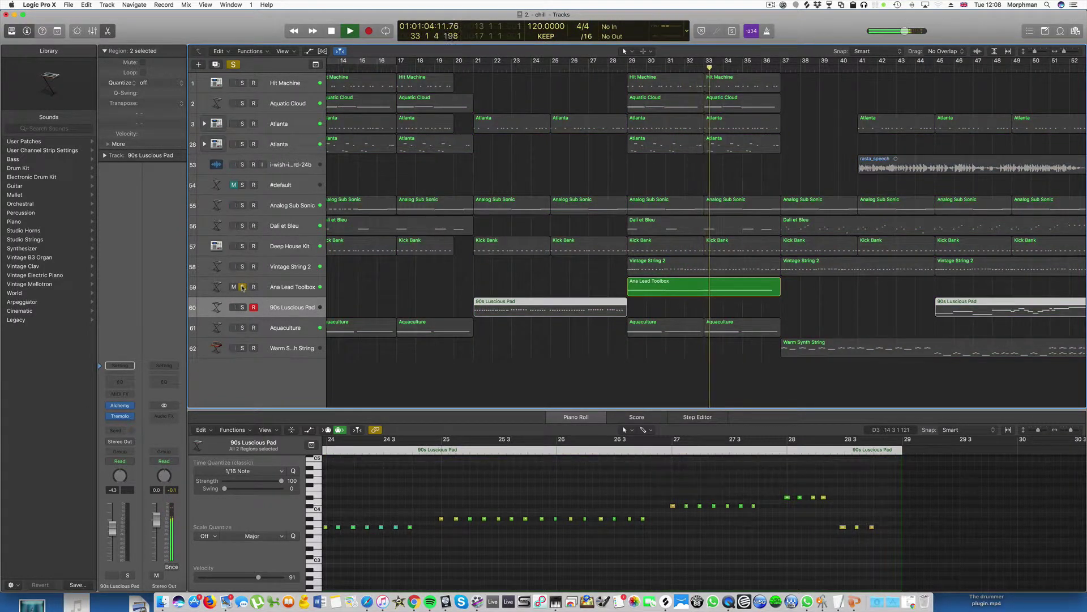
click(282, 288)
key(space)
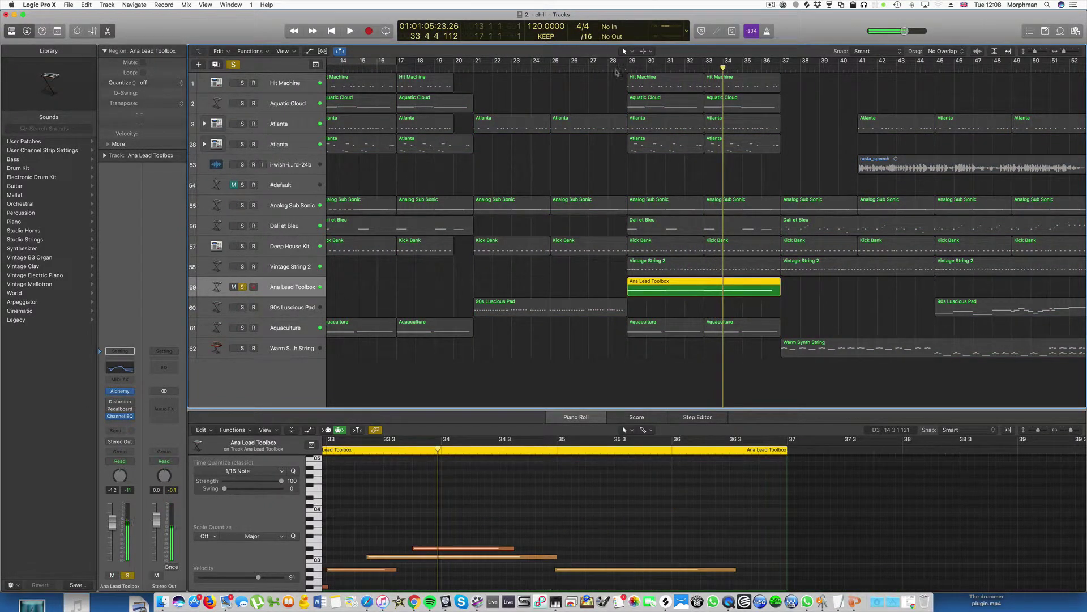
click(615, 69)
key(space)
key(s)
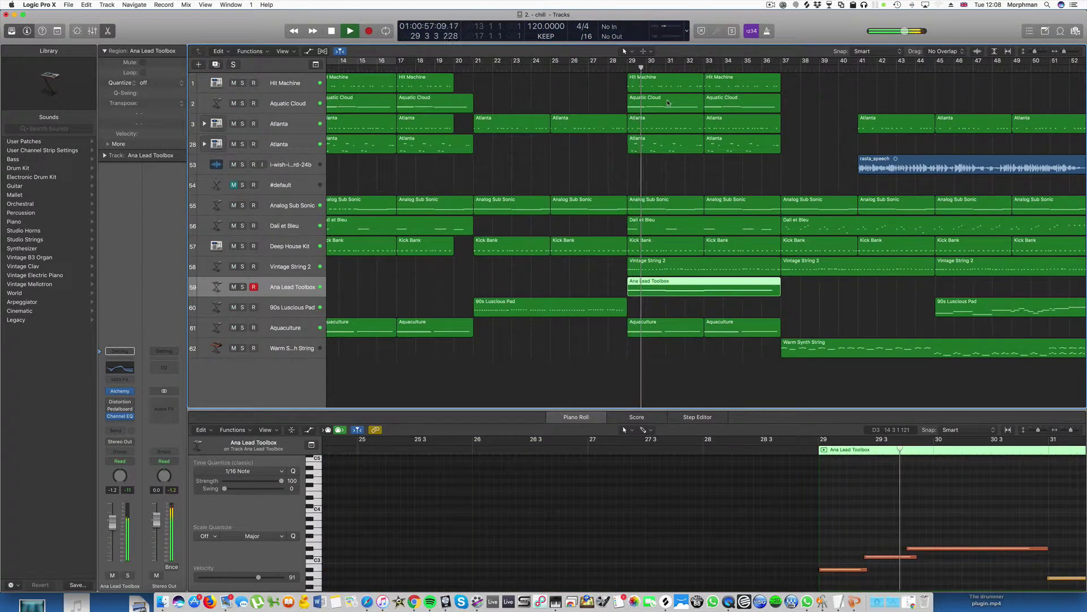
key(space)
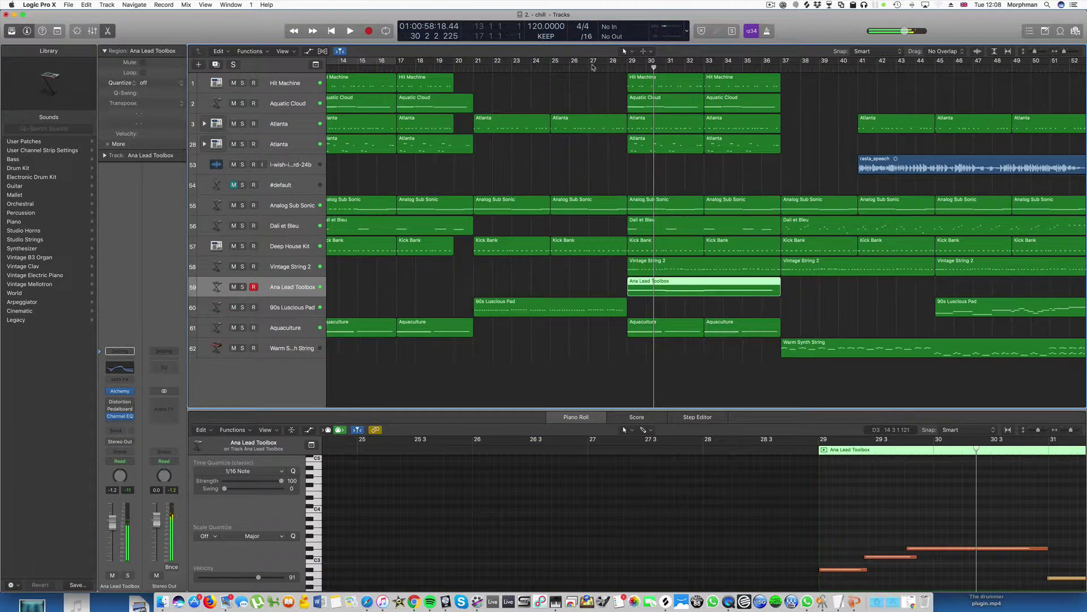
- Mute the Analog Sub Sonic region at bar 29 while playing from around bar 27
click(585, 69)
key(space)
click(662, 199)
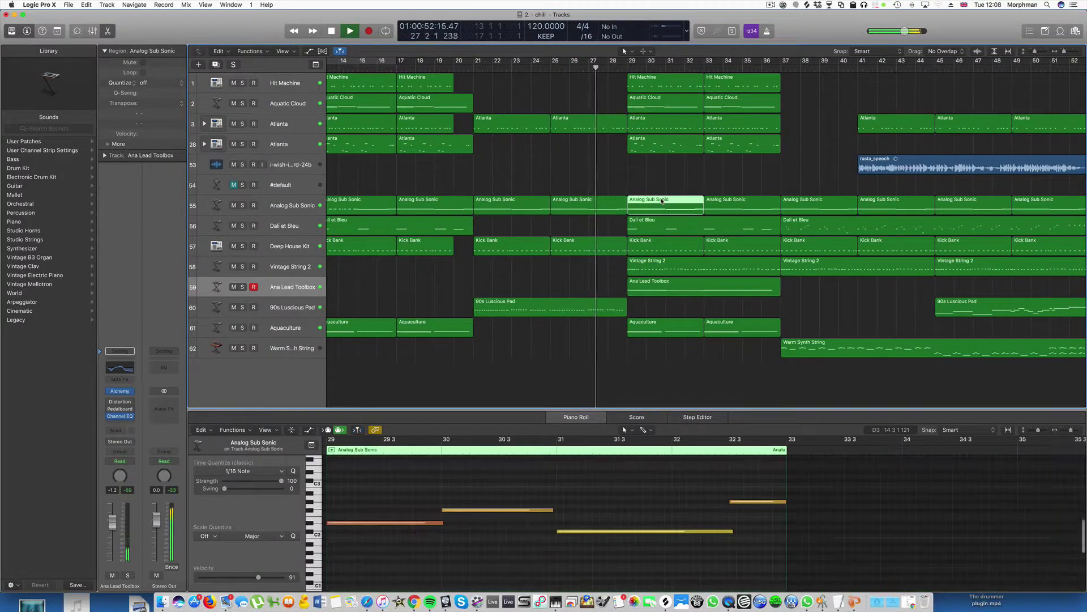
key(ctrl+m)
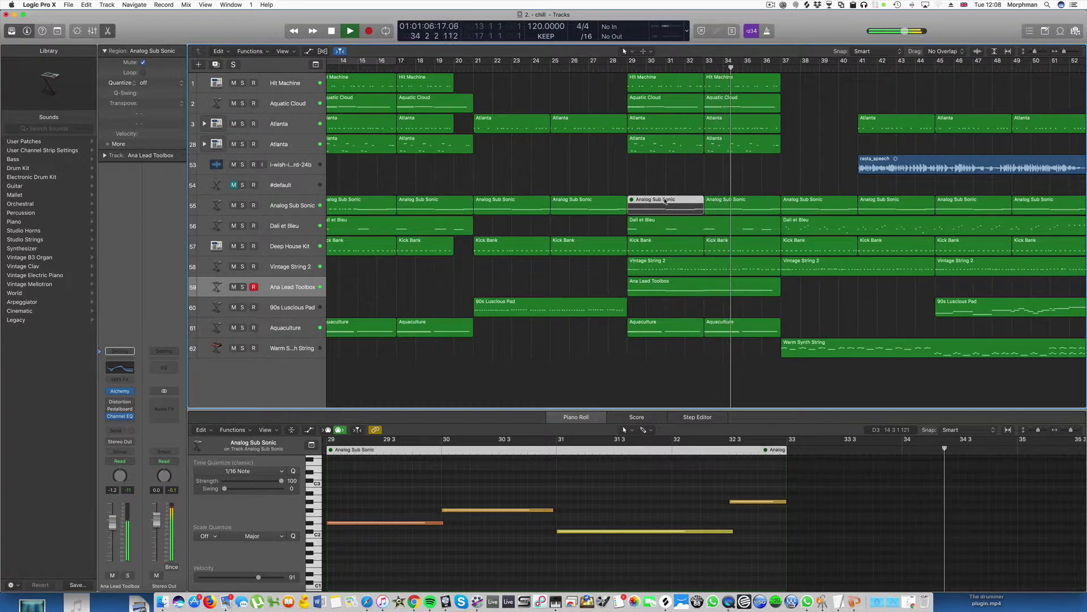
key(super+Left)
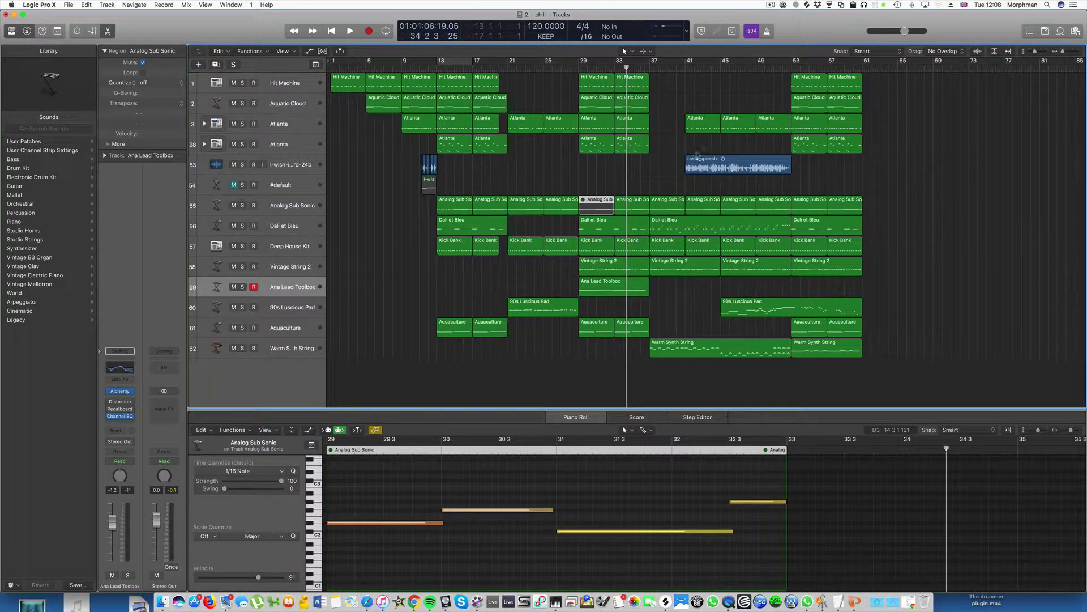
click(686, 69)
key(space)
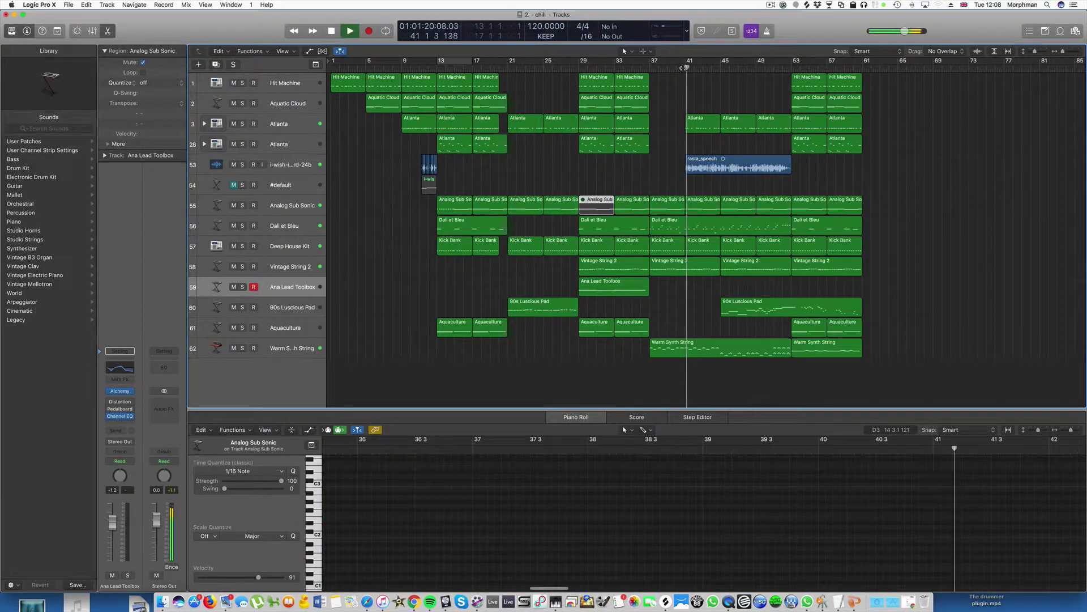
key(super+Right)
click(243, 164)
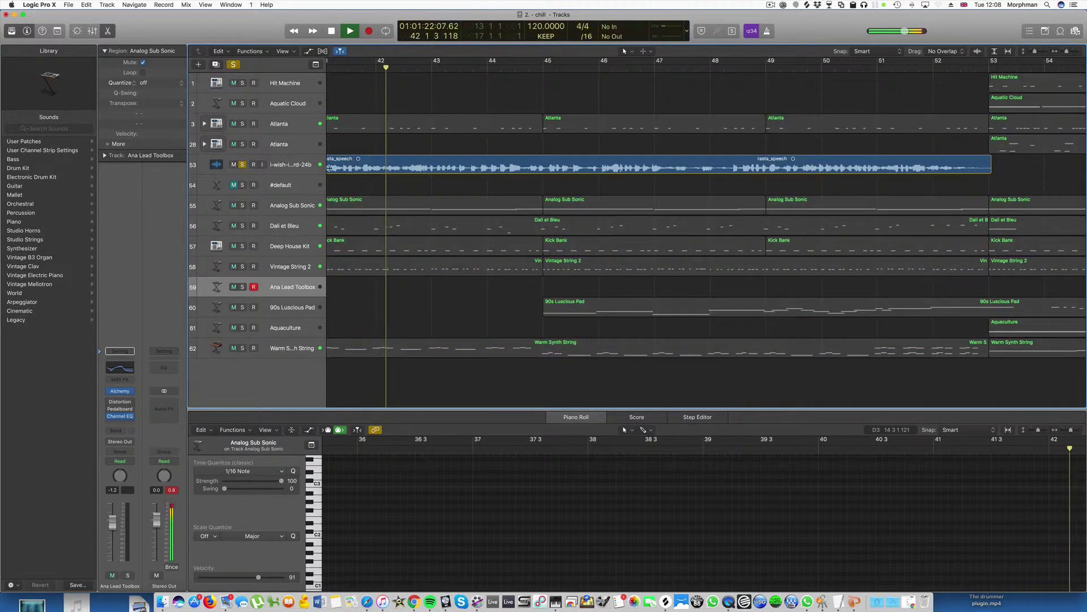
key(super+Left)
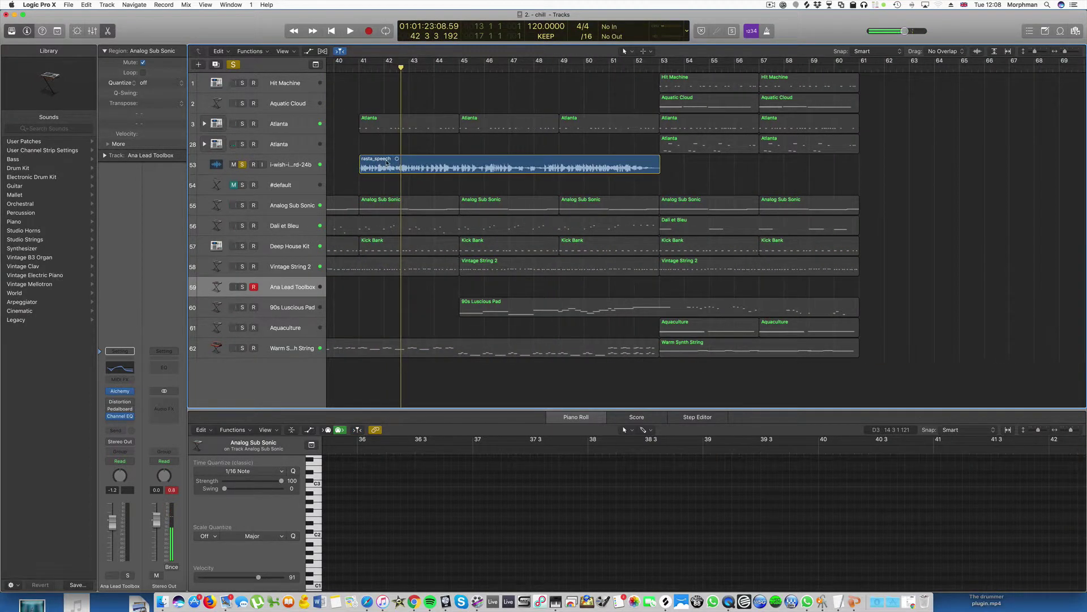
key(super+Down)
key(super+Right)
scroll(389, 163, left, 5)
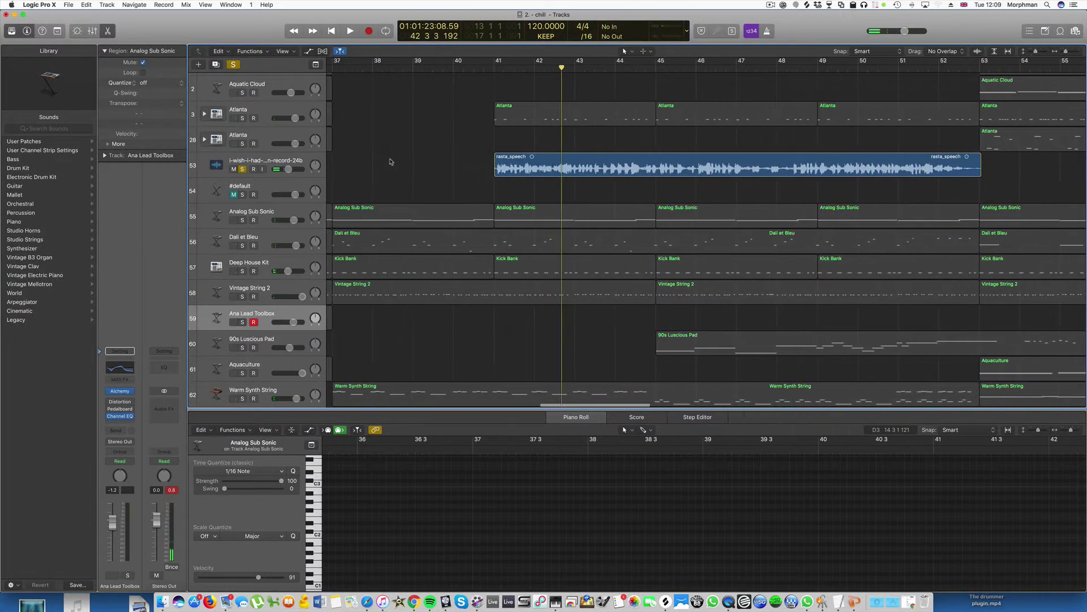
key(super+Right)
key(super+Down)
key(super+Down)
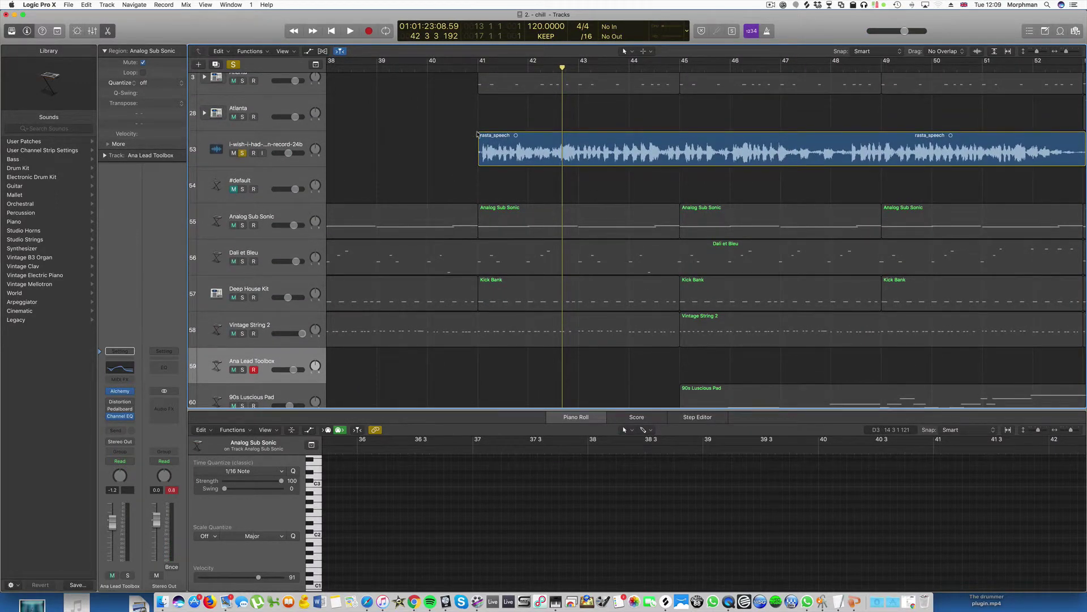
key(super+Right)
key(super+Right)
click(418, 67)
drag(418, 66, 421, 66)
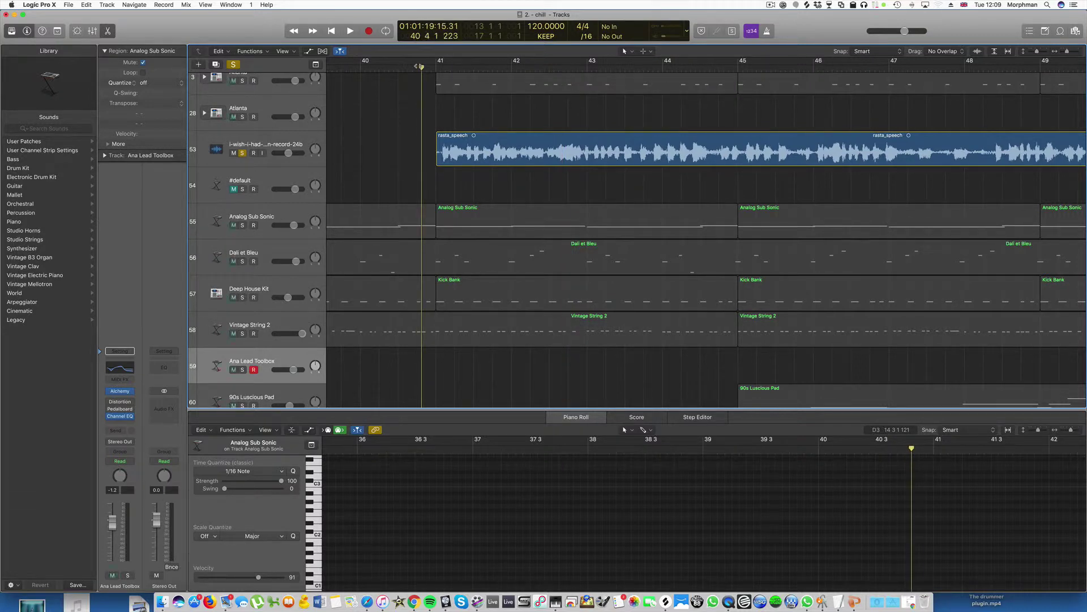
key(space)
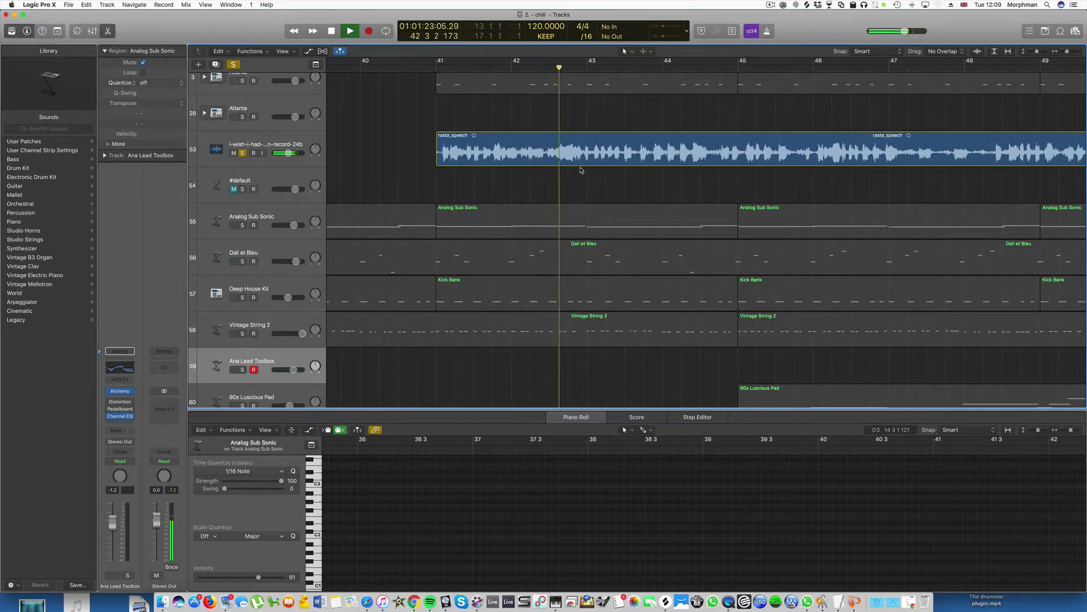
key(space)
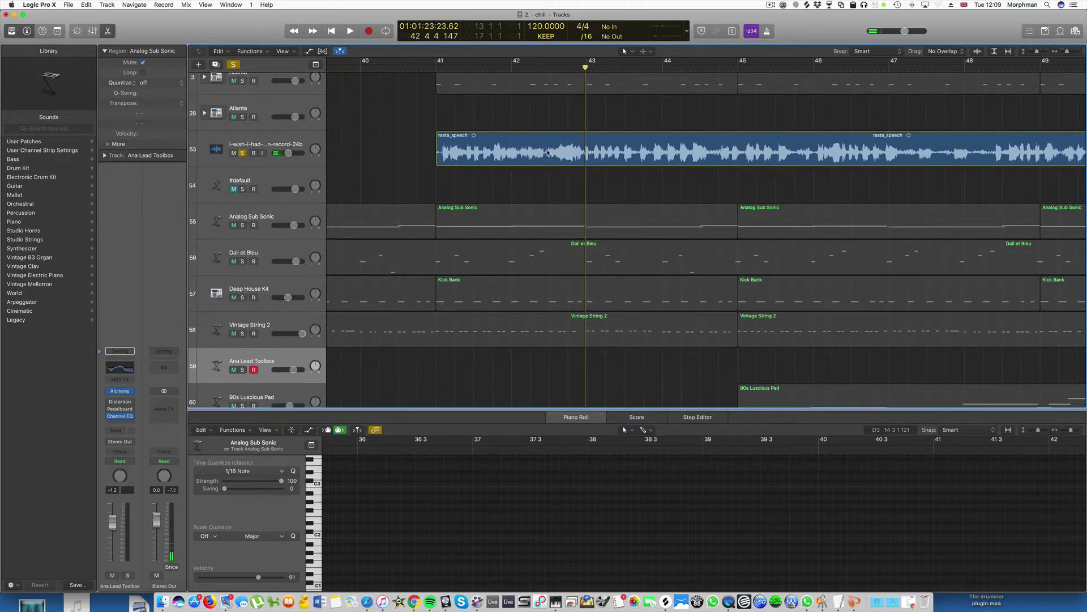
- Split a short slice out of rasta_speech and create a new empty audio track
drag(548, 153, 591, 152)
click(566, 149)
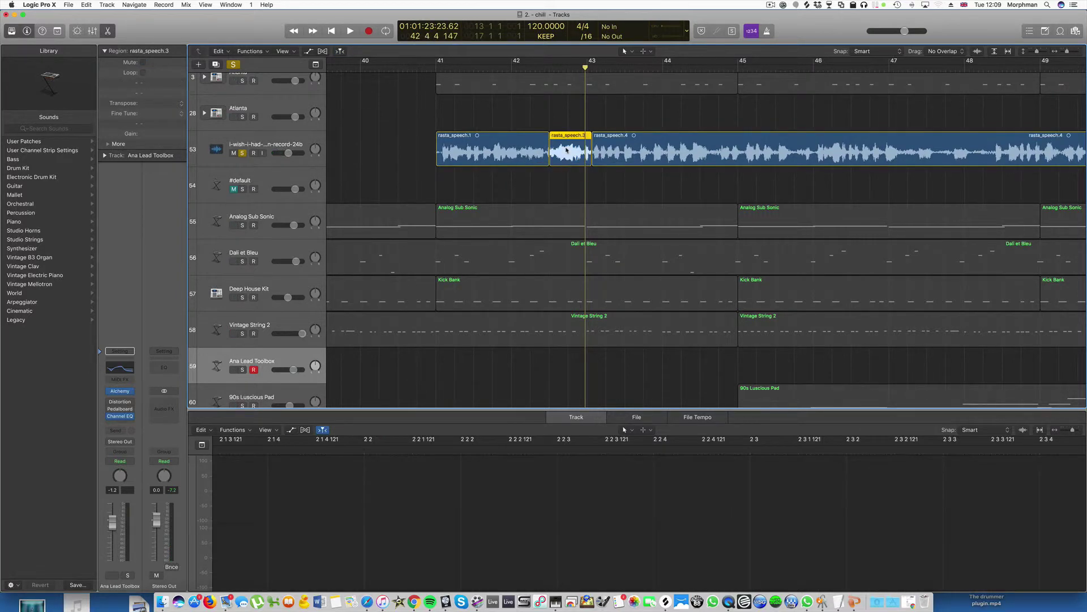
key(super+d)
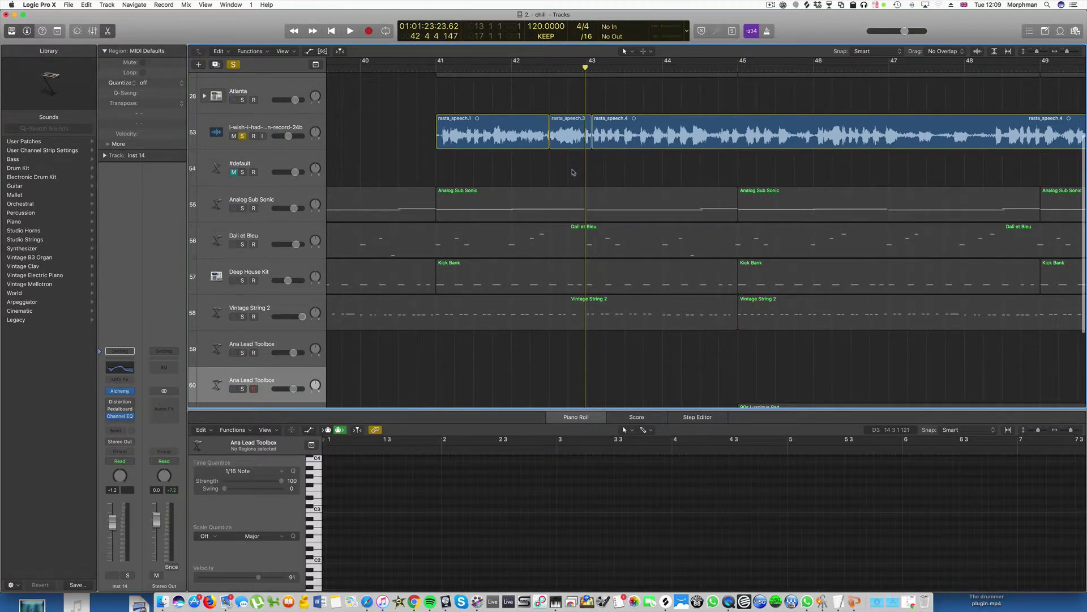
click(267, 125)
key(super+alt+a)
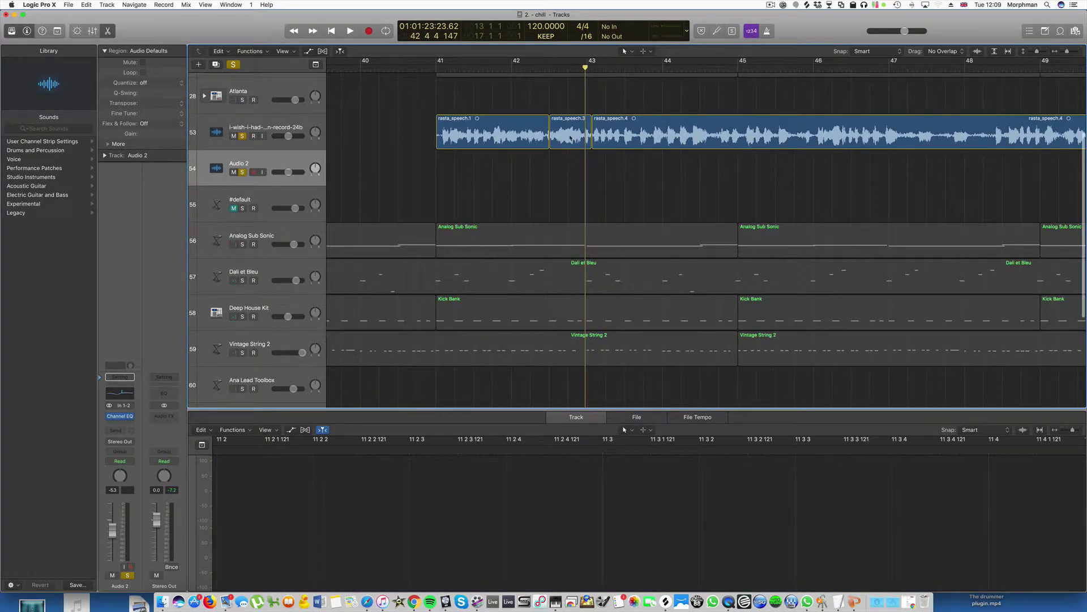
- Move the rasta_speech.3 slice onto Audio 2, stretch it to near bar 45, and unsolo the speech track
drag(571, 137, 582, 155)
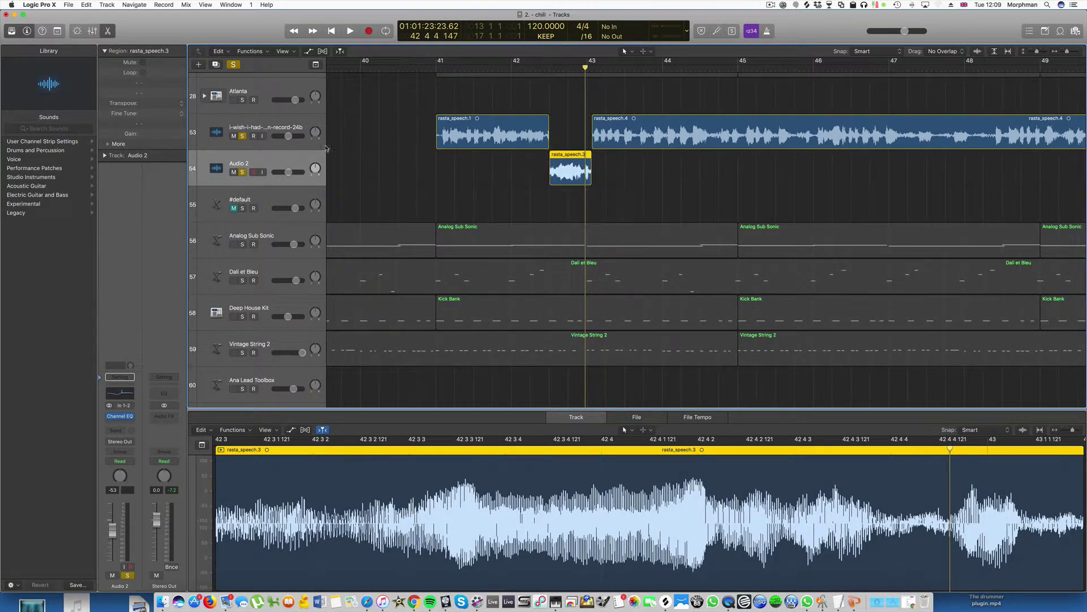
click(615, 180)
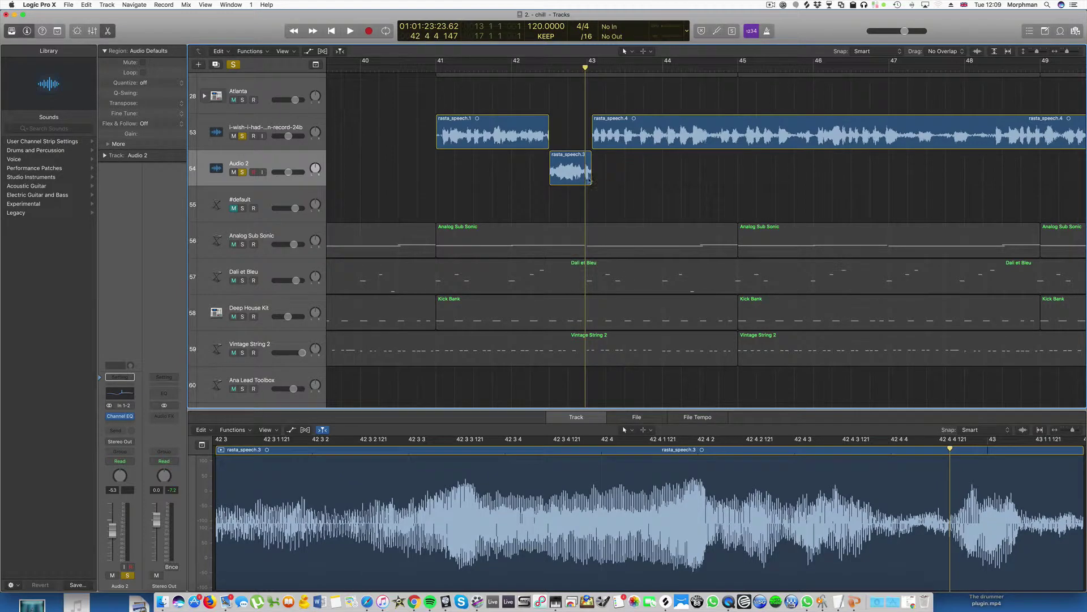
drag(591, 175, 760, 201)
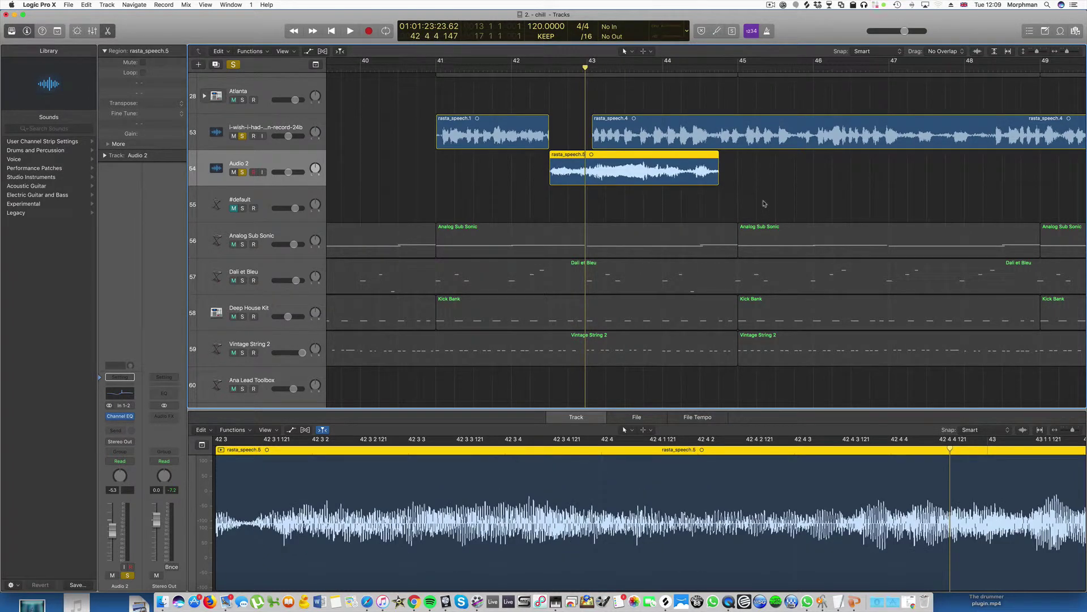
click(242, 136)
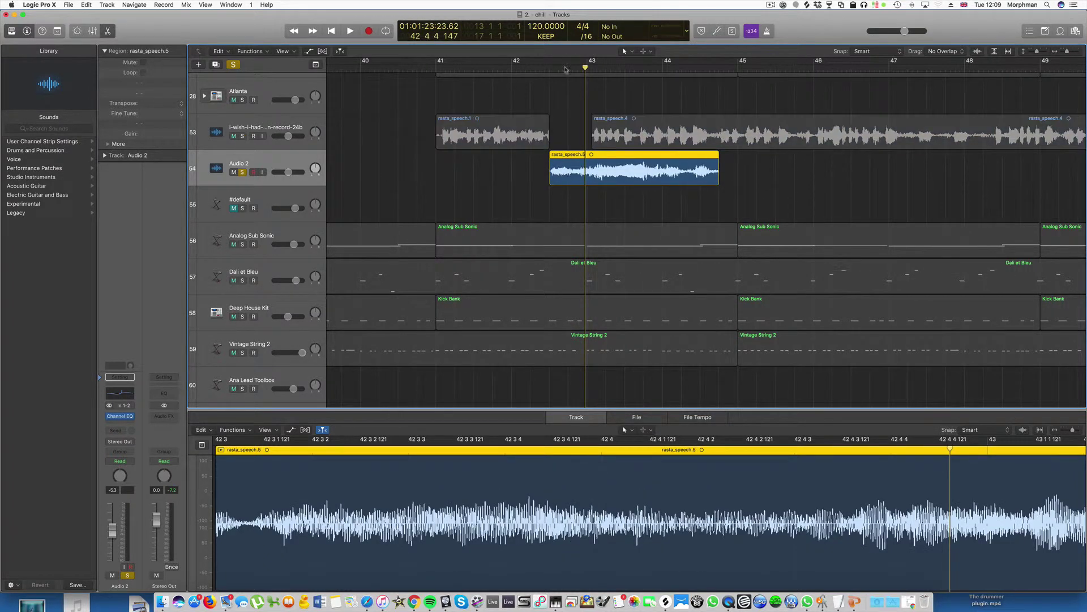
double_click(528, 72)
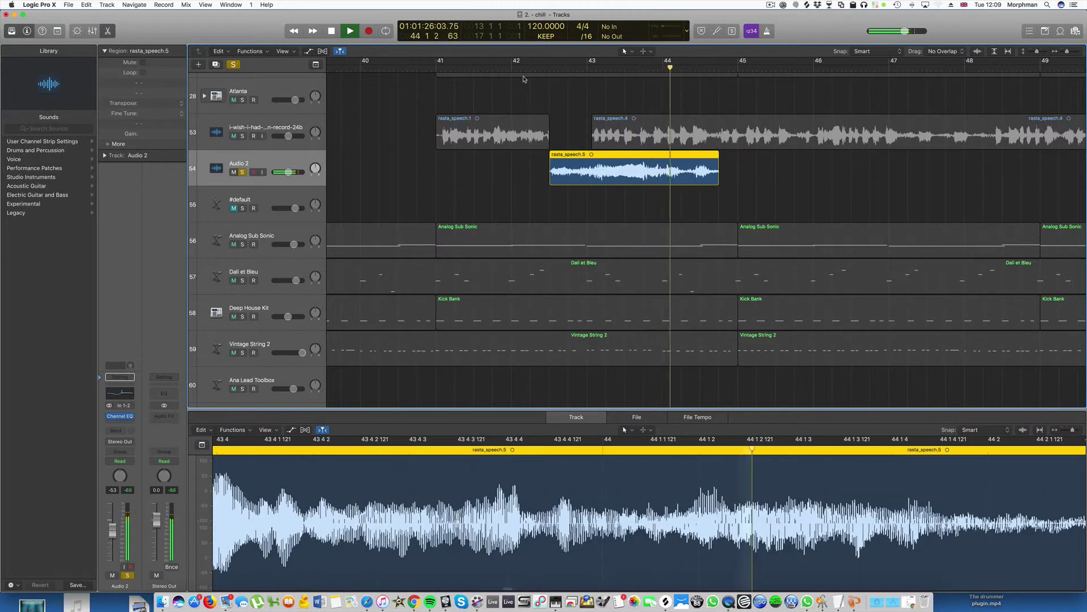
- Stop playback and insert Delay Designer on the Audio 2 channel
key(space)
click(123, 425)
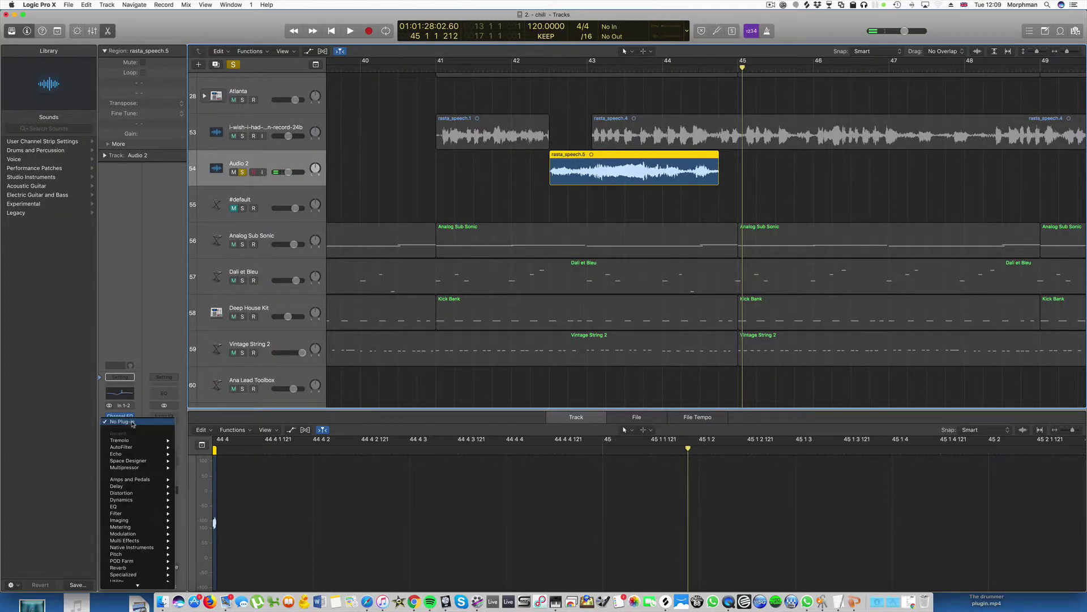
mouse_move(132, 488)
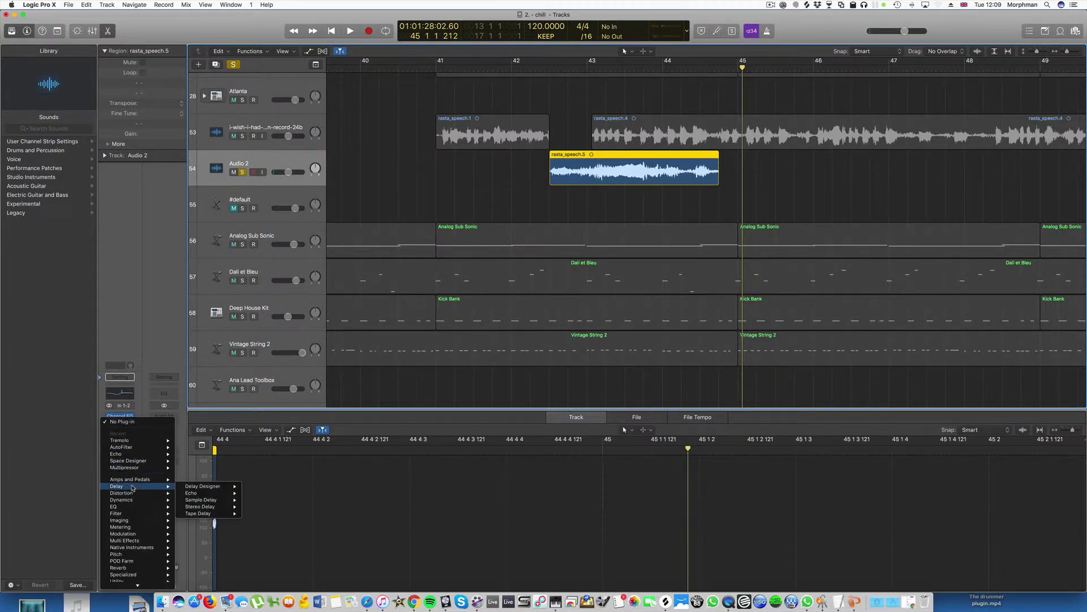
click(506, 404)
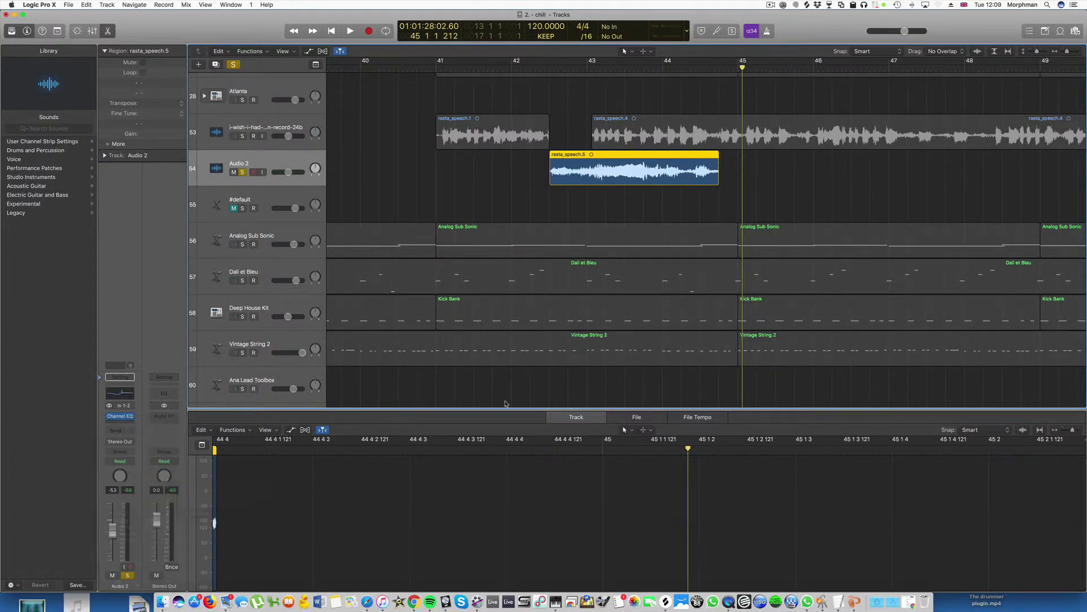
- Load the Simple Pitch Shifted 1\4 Rising Pitch preset, audition it from bar 42, and close the window
click(130, 36)
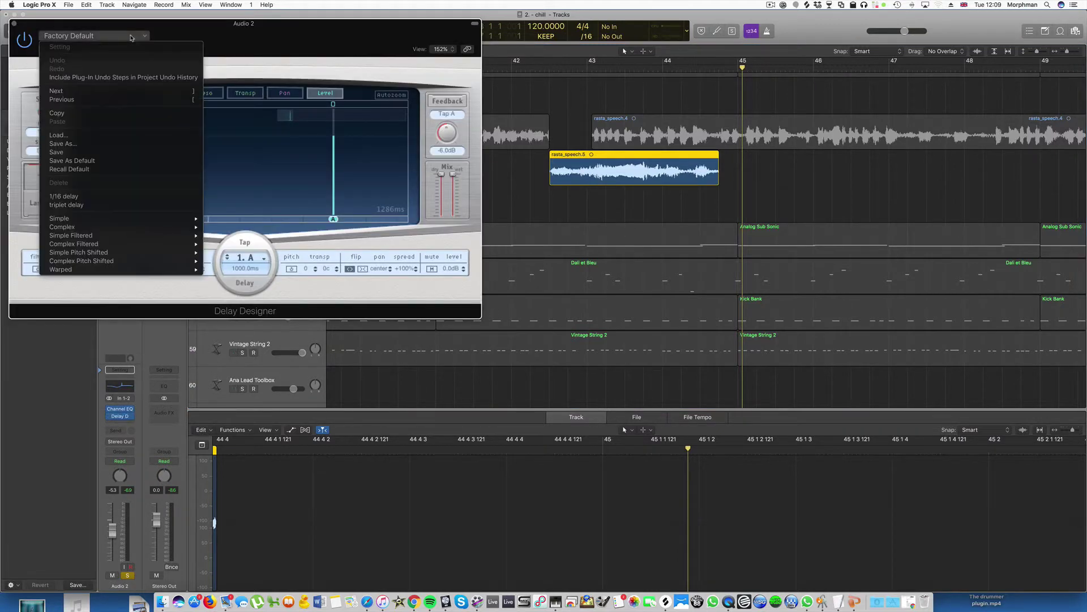
mouse_move(146, 253)
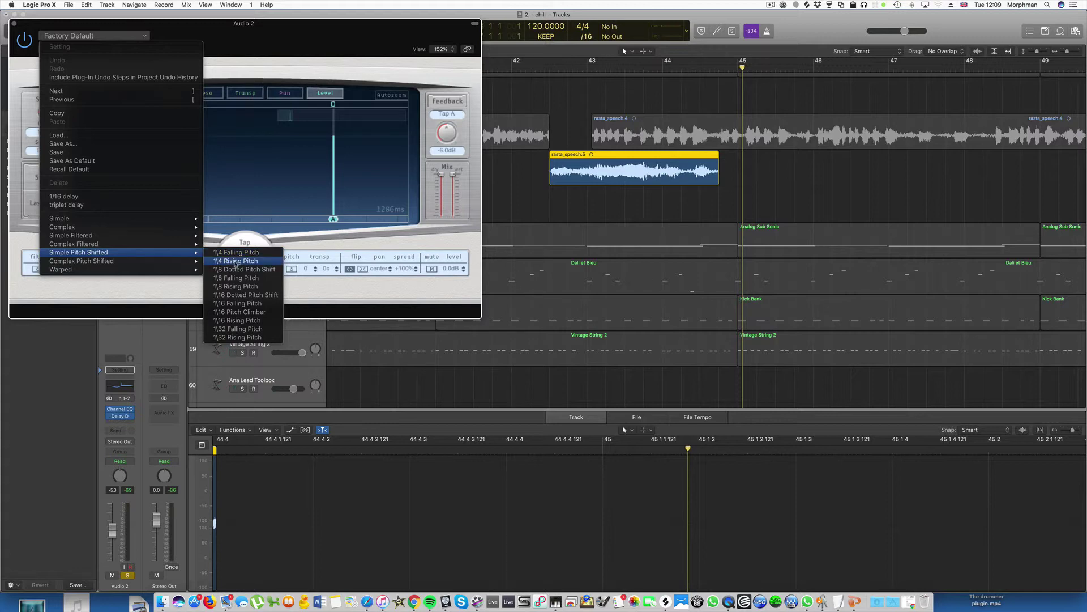
click(236, 260)
double_click(534, 70)
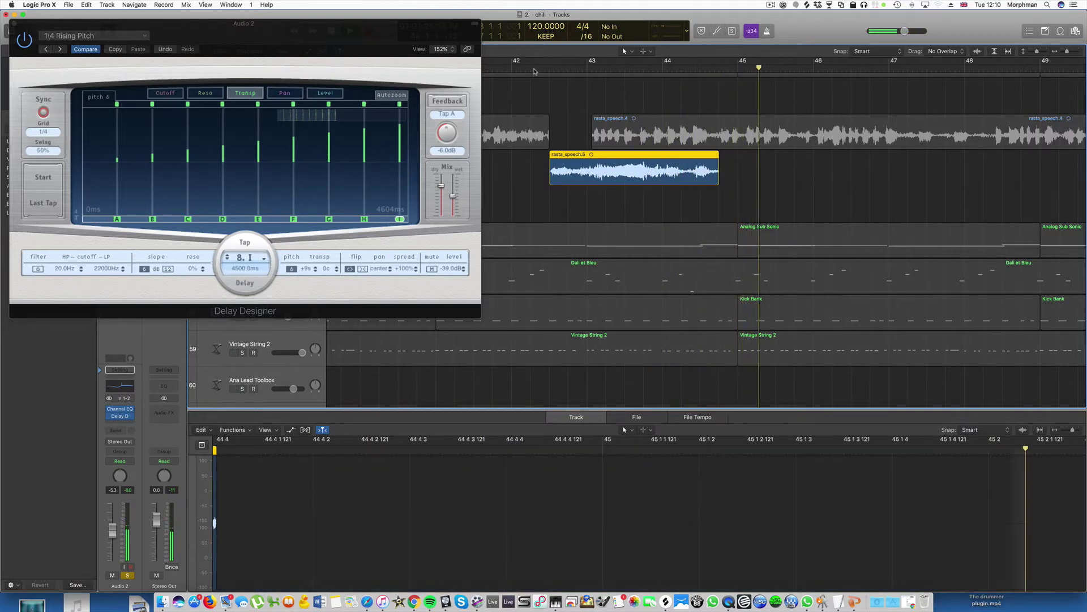
click(14, 24)
- Stop playback, unsolo Audio 2, and zoom out over the arrangement
key(space)
click(242, 172)
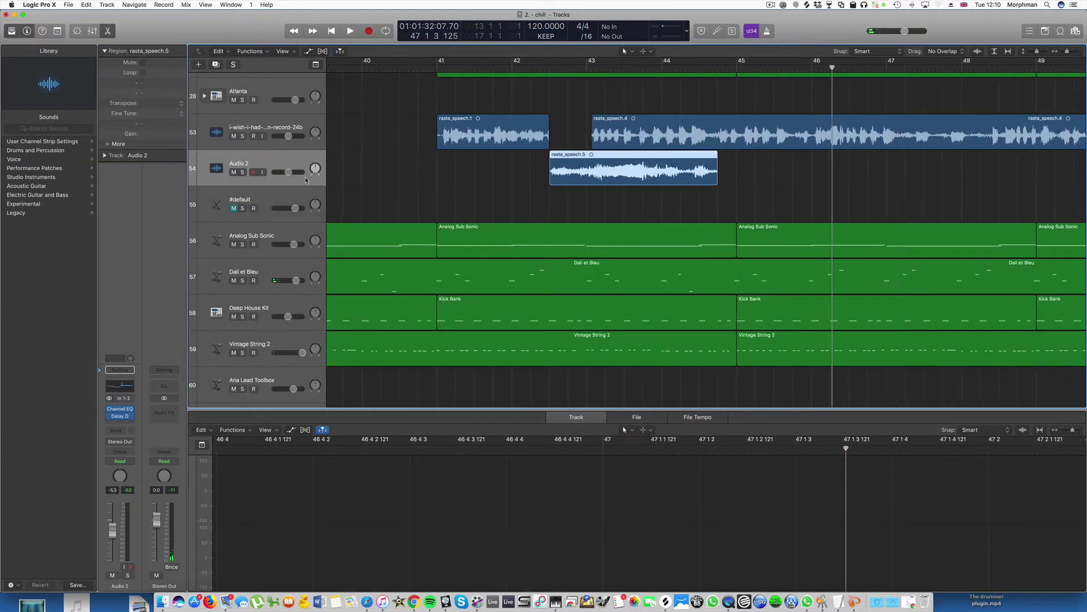
scroll(304, 180, down, 5)
scroll(304, 180, down, 6)
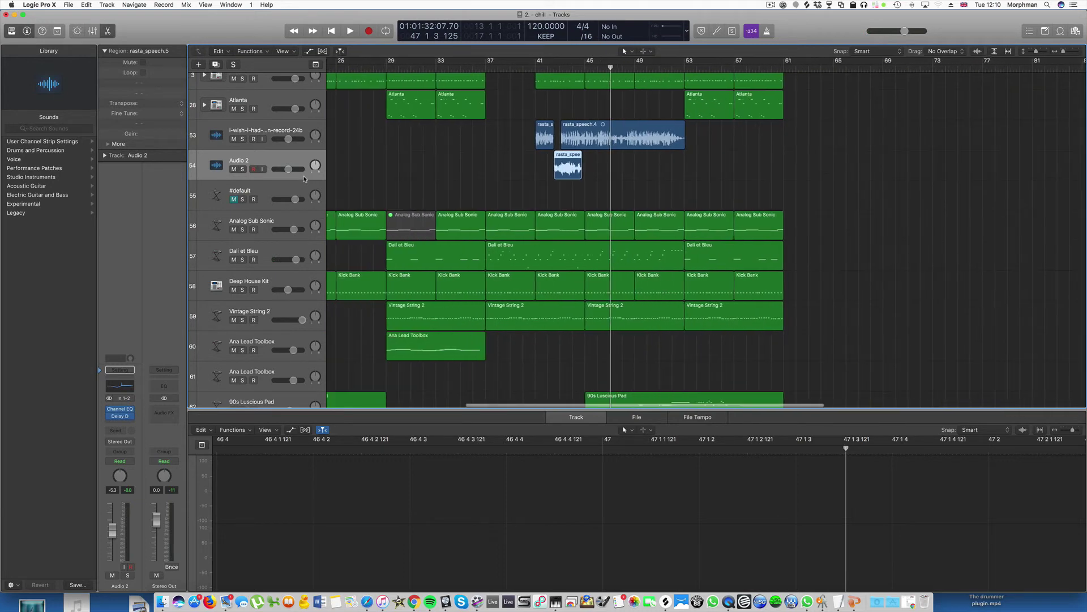
scroll(304, 178, down, 6)
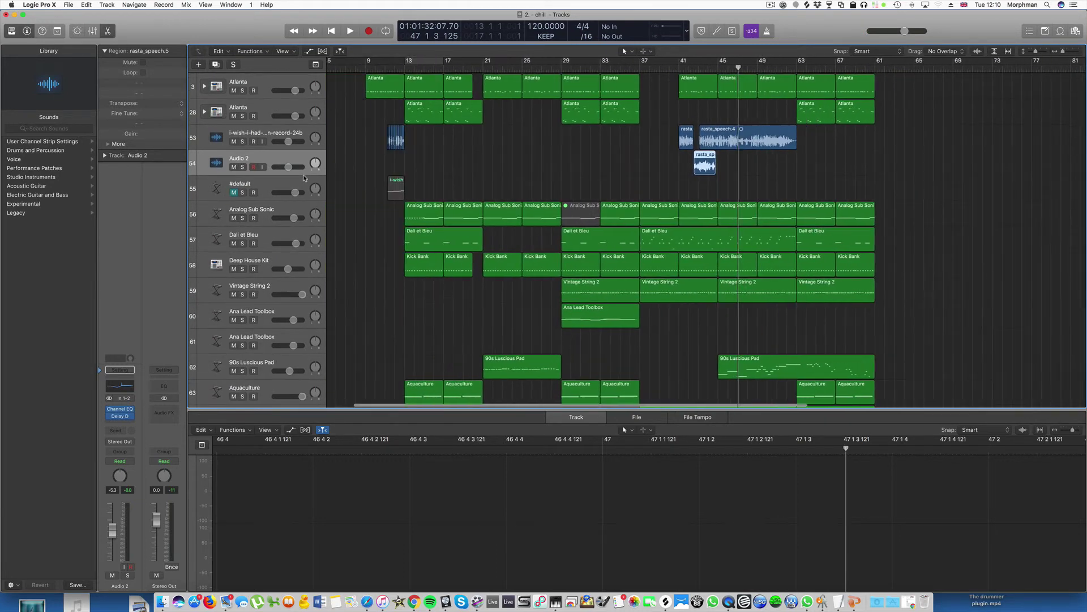
scroll(304, 179, down, 4)
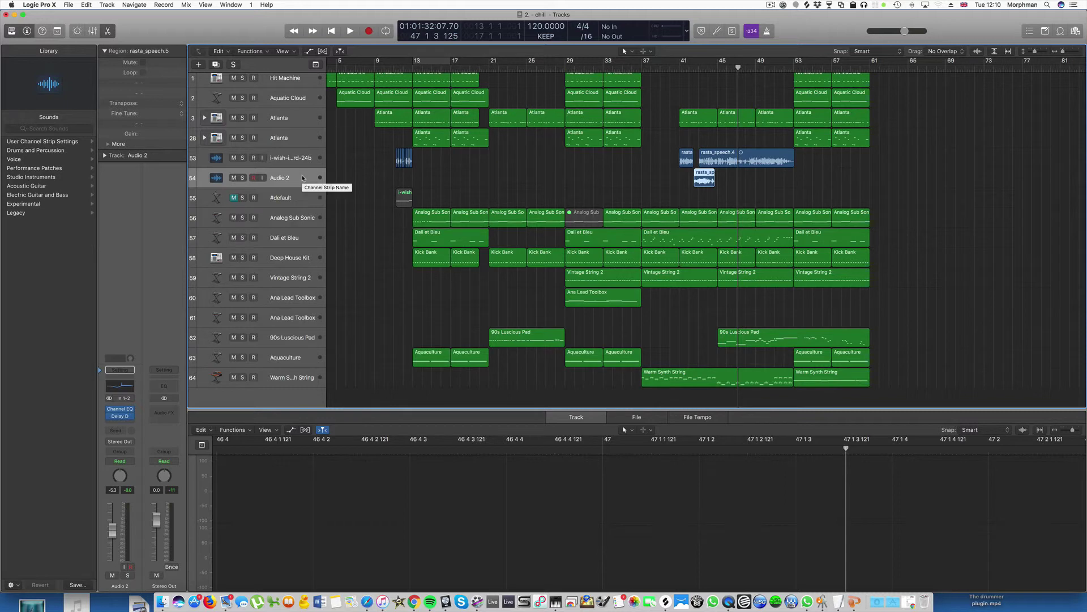
- Hide the bottom editor area and place the playhead at bar 61, the song's end
key(x)
key(x)
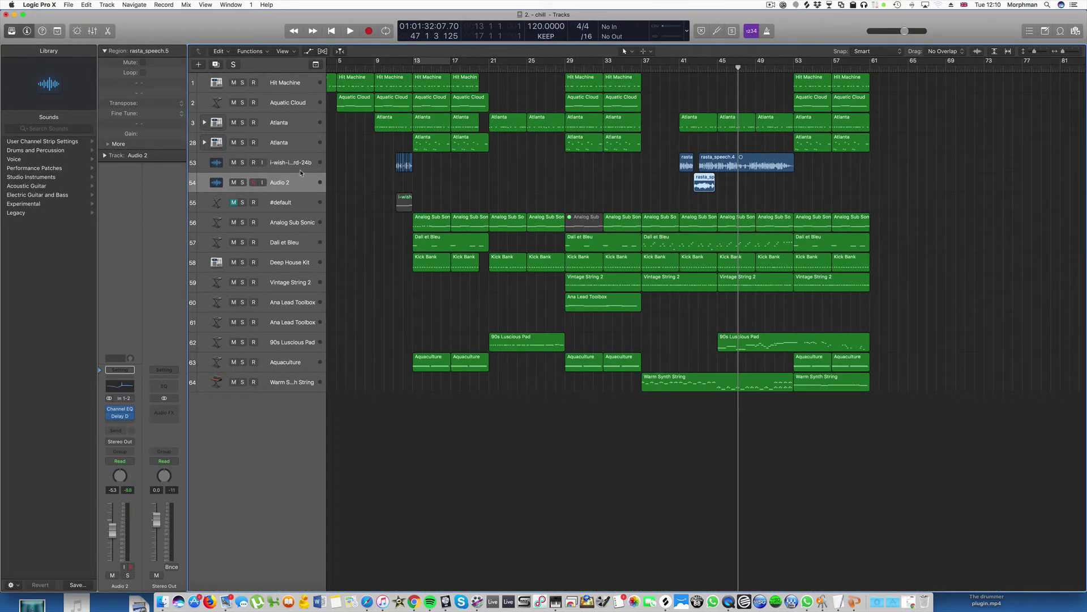
scroll(301, 173, down, 5)
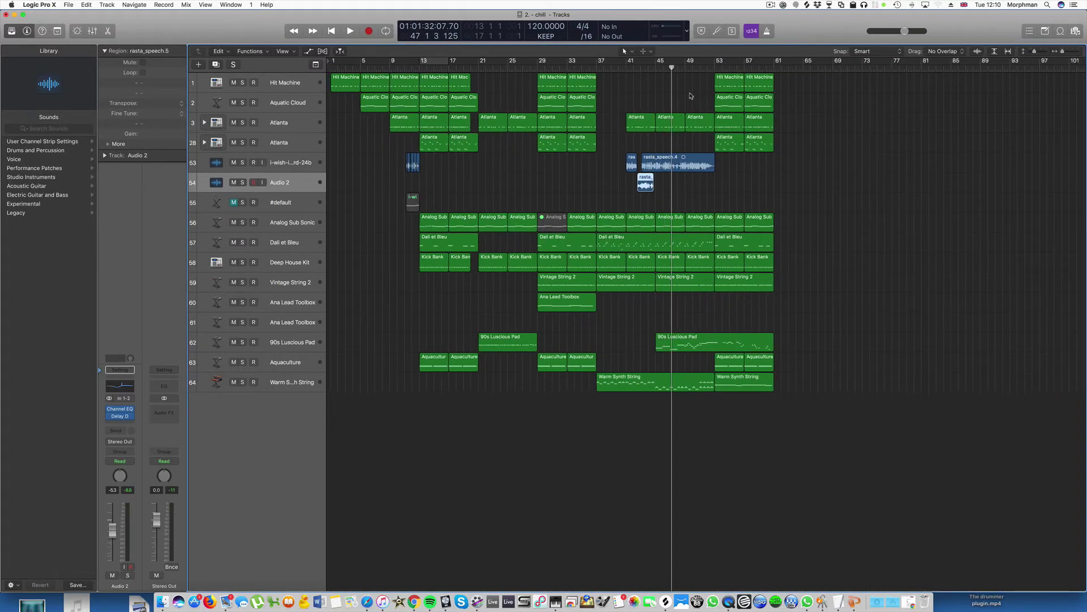
click(773, 68)
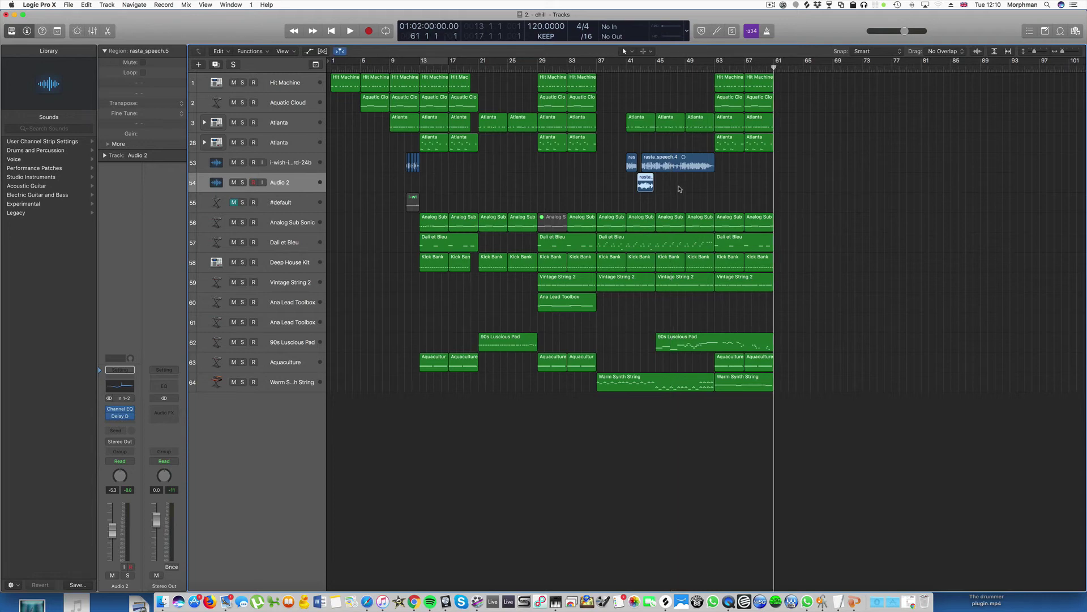